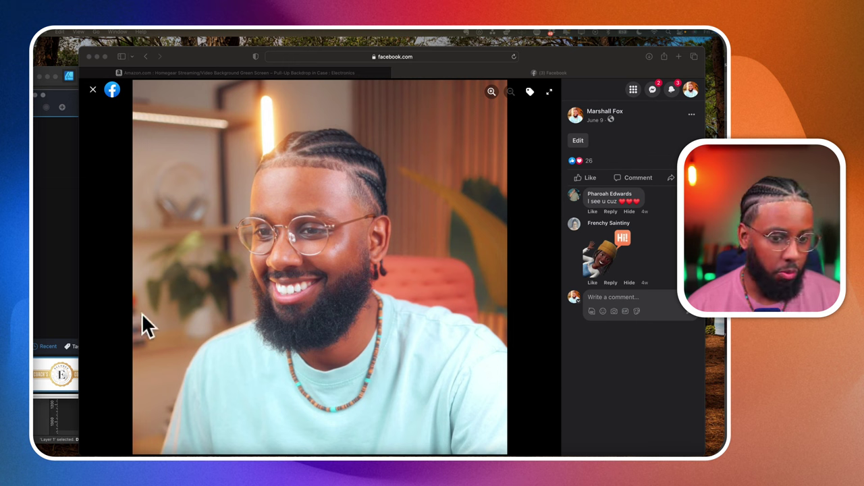
Bring up the June 12 portrait in the Facebook photo viewer
{"action": "left_click", "coordinate": [162, 262]}
{"action": "left_click", "coordinate": [93, 268]}
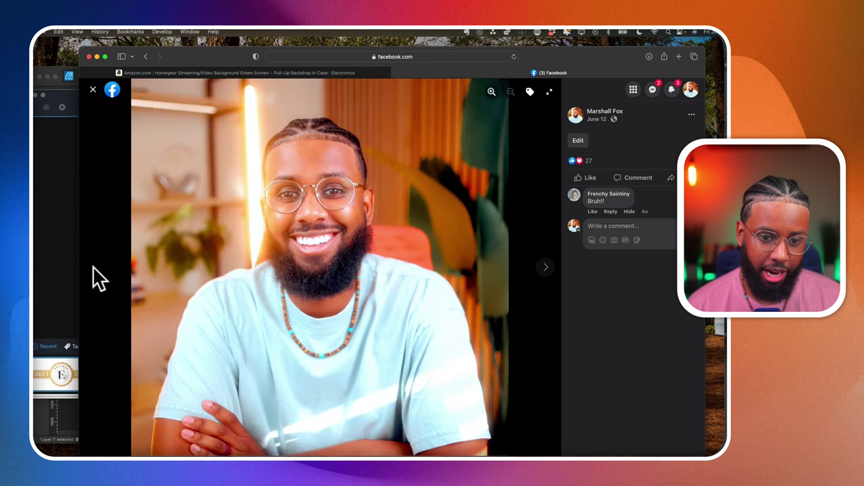
Shrink the preview of the 2023-06-09 Ecamm Live recording to show the whole frame and rewind it to near the beginning
{"action": "key", "text": "super+shift+4"}
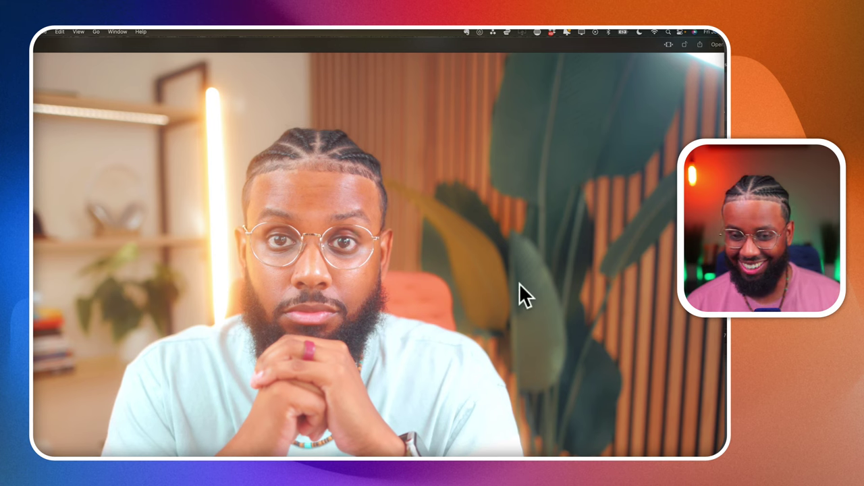
{"action": "key", "text": "Escape"}
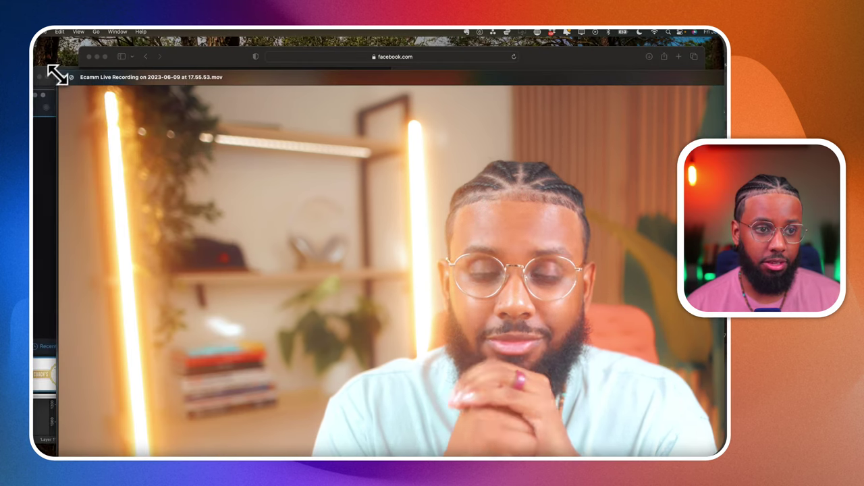
{"action": "left_click_drag", "start_coordinate": [57, 74], "coordinate": [70, 60]}
{"action": "mouse_move", "coordinate": [101, 407]}
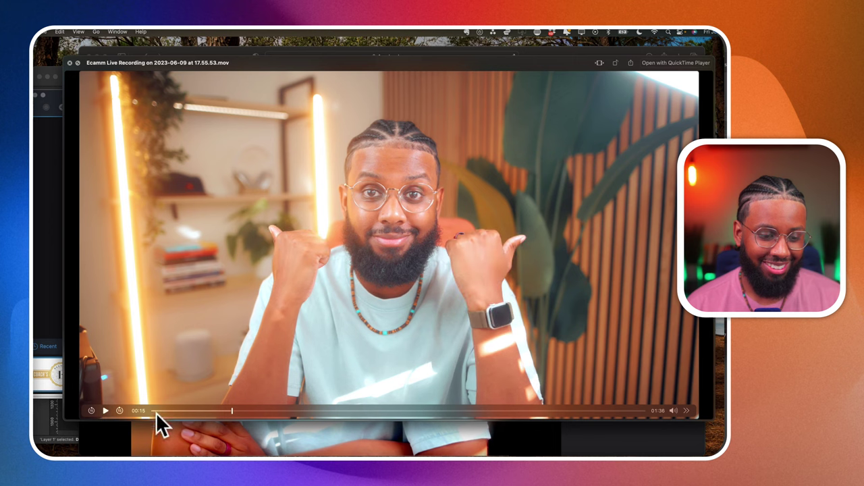
{"action": "left_click_drag", "start_coordinate": [194, 410], "coordinate": [156, 411]}
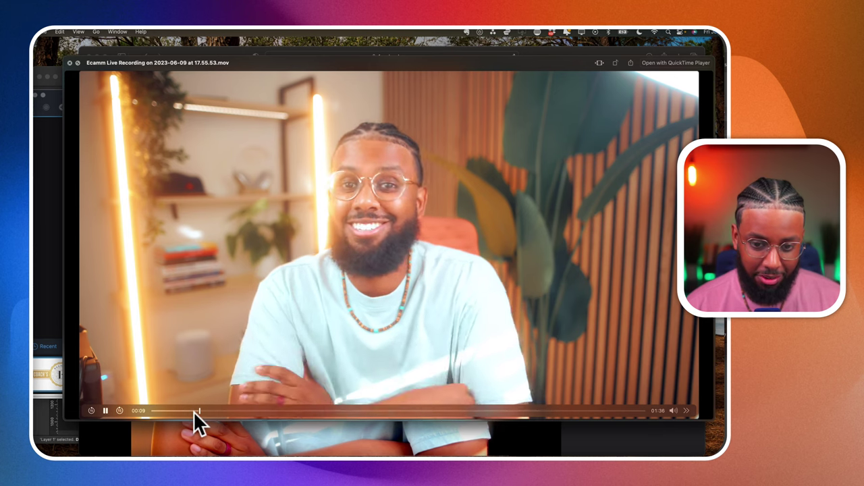
Pause the recording on the smiling crossed-arms pose and compare it side by side with the Facebook photo
{"action": "left_click", "coordinate": [105, 410]}
{"action": "left_click_drag", "start_coordinate": [232, 62], "coordinate": [526, 81]}
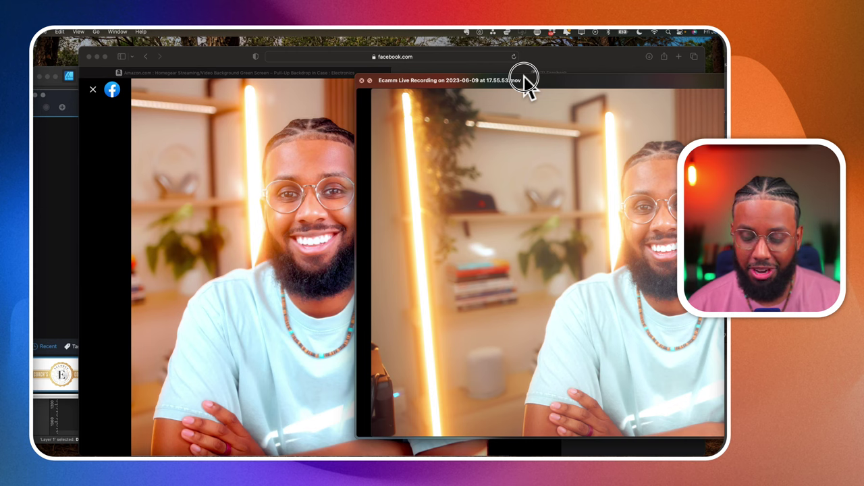
{"action": "left_click_drag", "start_coordinate": [524, 76], "coordinate": [241, 42]}
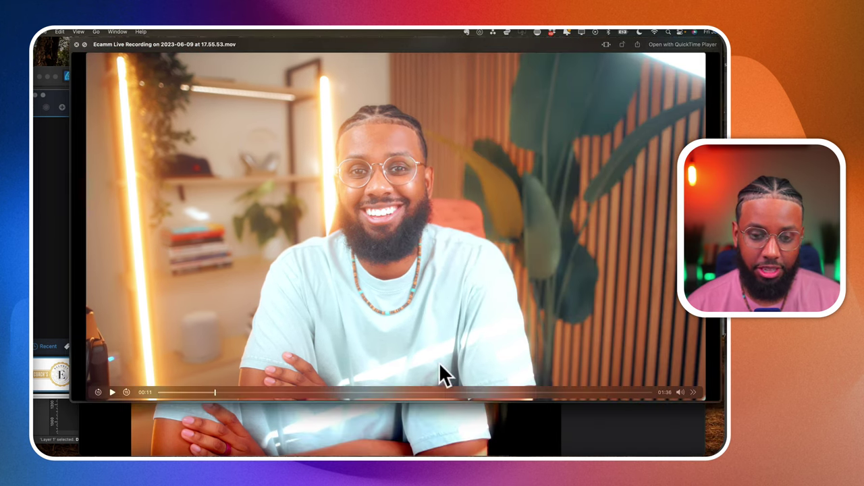
Skim the poses through the rest of the recording up to about 01:31 and close the preview
{"action": "left_click", "coordinate": [111, 392]}
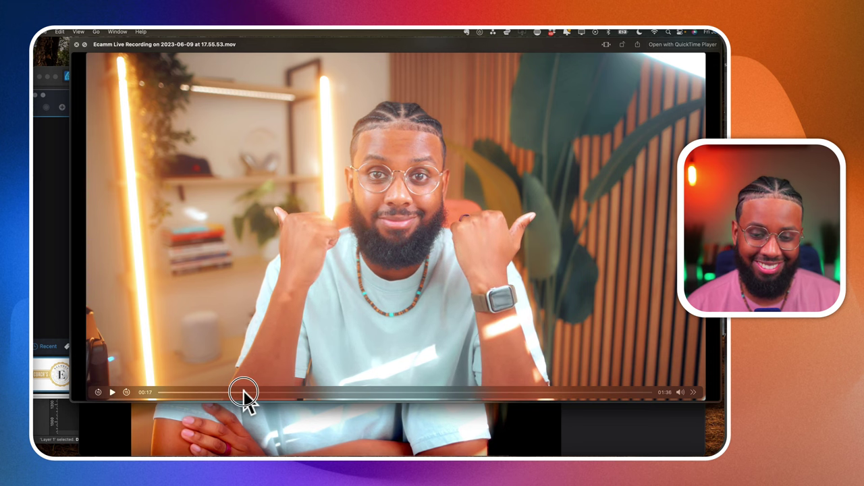
{"action": "left_click_drag", "start_coordinate": [244, 392], "coordinate": [339, 392]}
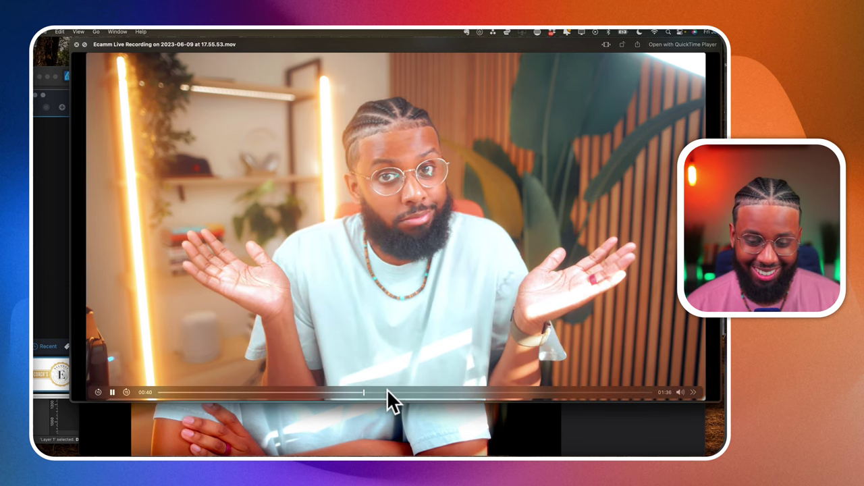
{"action": "left_click_drag", "start_coordinate": [387, 390], "coordinate": [409, 392]}
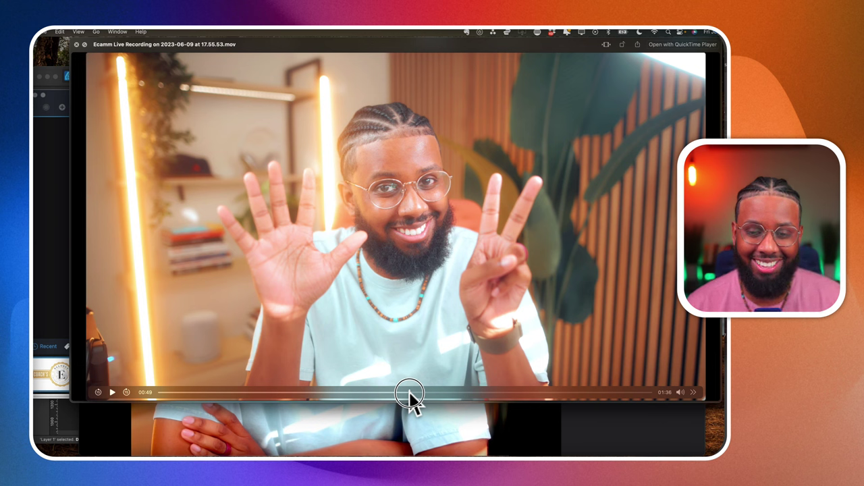
{"action": "left_click_drag", "start_coordinate": [410, 393], "coordinate": [631, 398]}
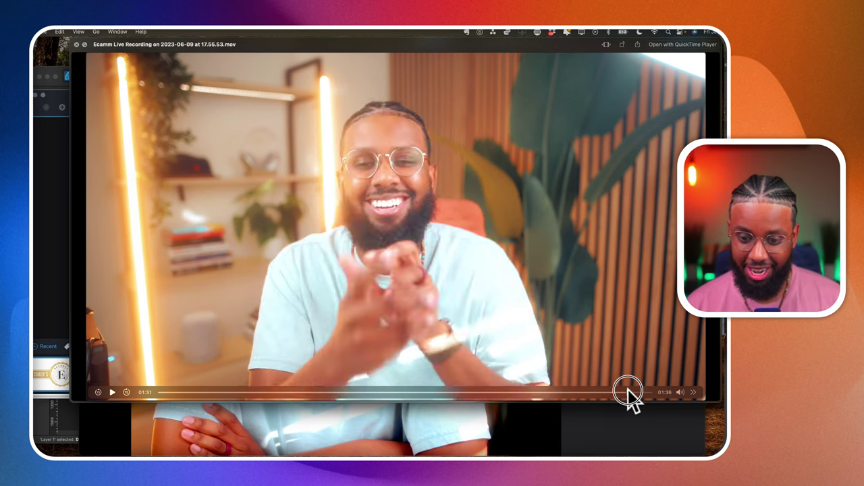
{"action": "left_click", "coordinate": [112, 392]}
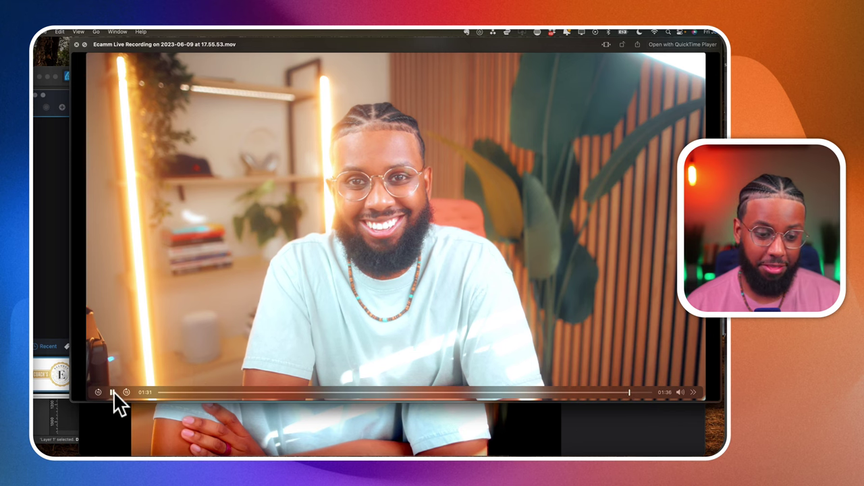
{"action": "left_click", "coordinate": [77, 45]}
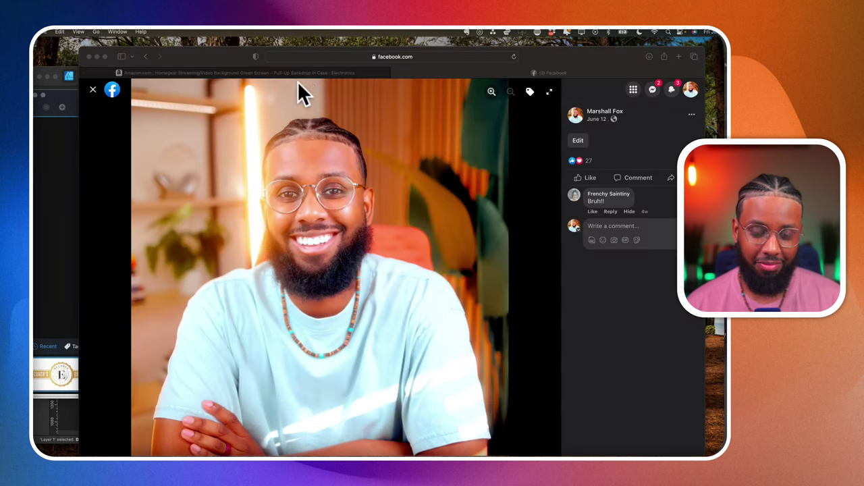
Load youtube.com in the current browser tab and make its search field ready for a query
{"action": "left_click", "coordinate": [407, 58]}
{"action": "type", "text": "youtube.com/"}
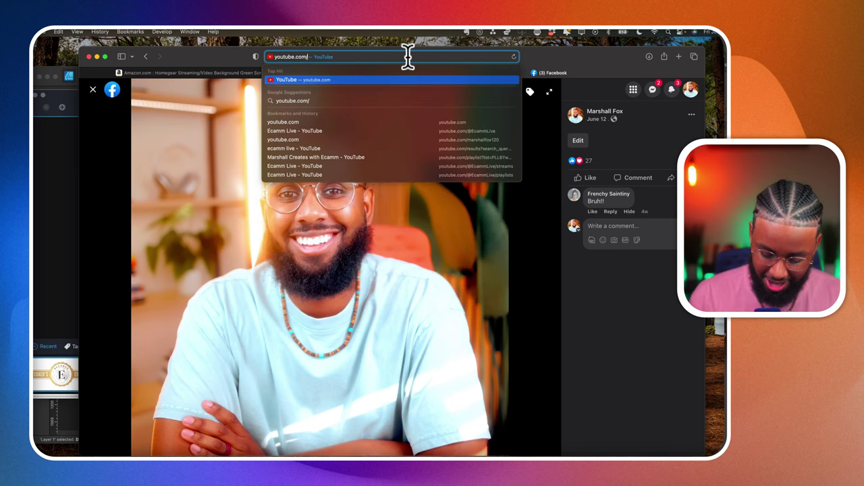
{"action": "key", "text": "Return"}
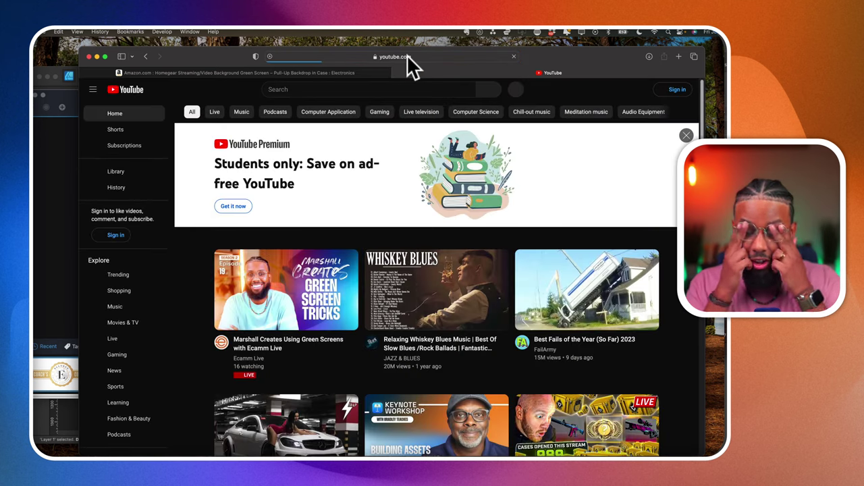
{"action": "left_click", "coordinate": [299, 89]}
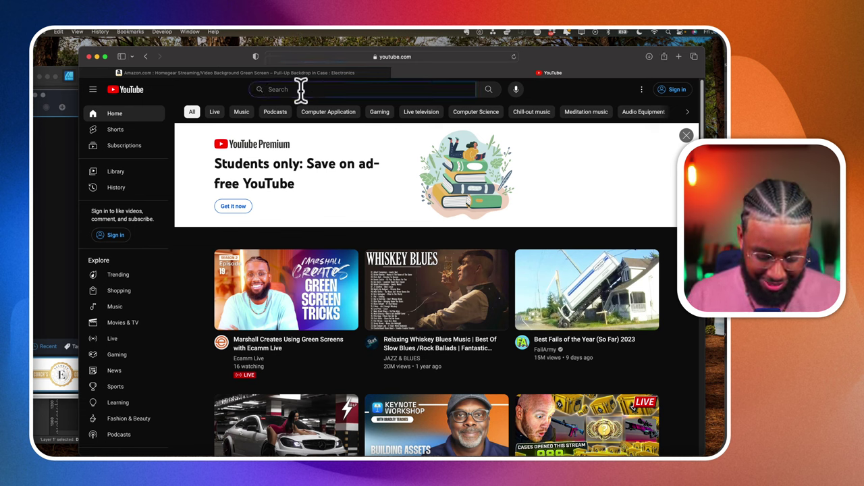
{"action": "type", "text": "eca"}
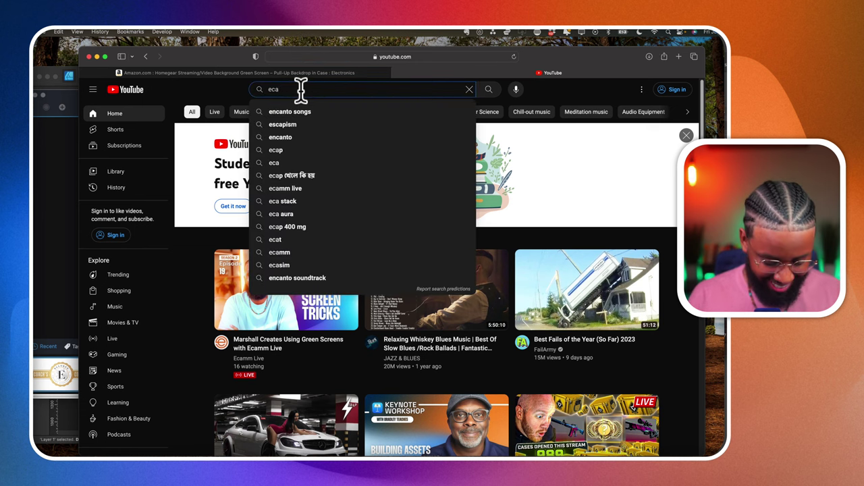
{"action": "key", "text": "BackSpace"}
{"action": "key", "text": "BackSpace"}
{"action": "key", "text": "BackSpace"}
Search YouTube for "nicky and moose marshall"
{"action": "type", "text": "ni"}
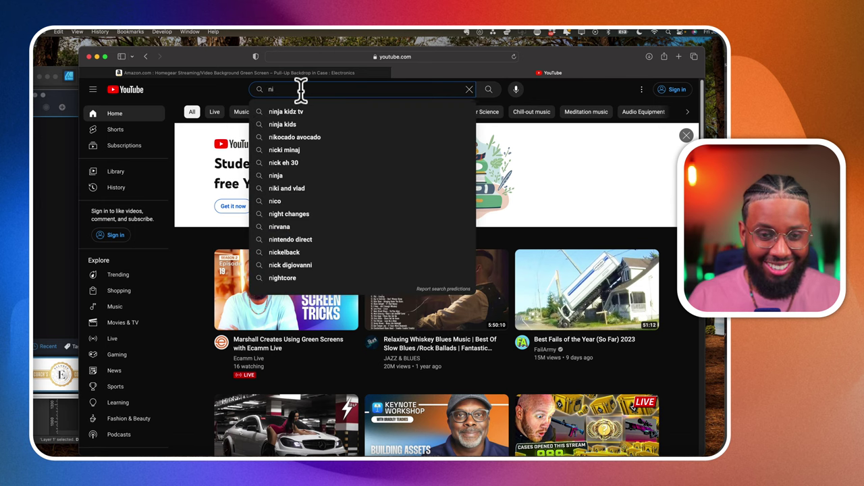
{"action": "type", "text": "cky and moss"}
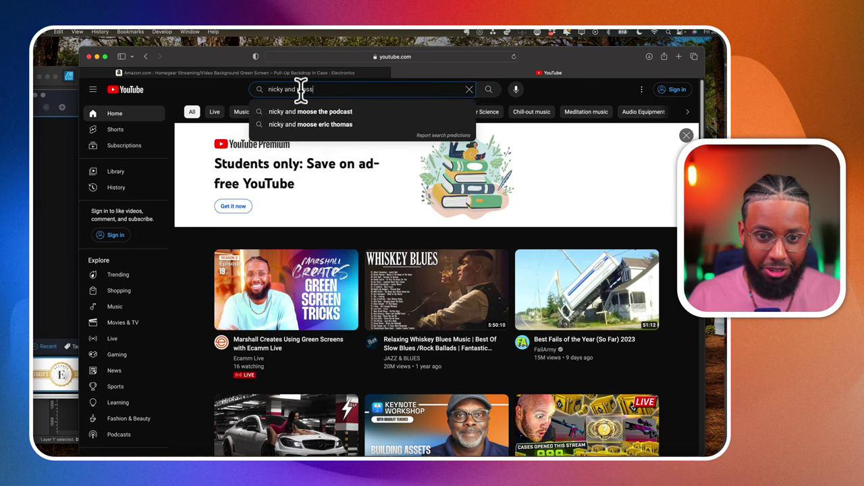
{"action": "key", "text": "BackSpace"}
{"action": "key", "text": "BackSpace"}
{"action": "type", "text": "ose marshall"}
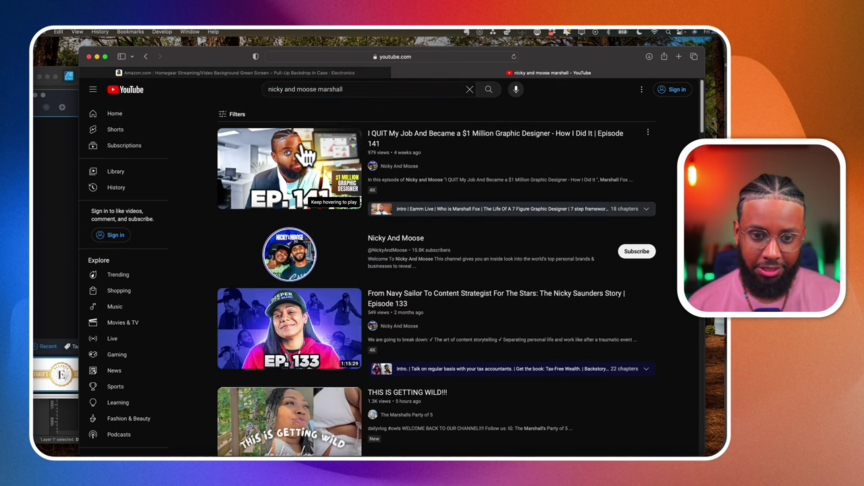
Open the Nicky And Moose channel from the search results and show its list of videos
{"action": "mouse_move", "coordinate": [426, 138]}
{"action": "left_click", "coordinate": [295, 253]}
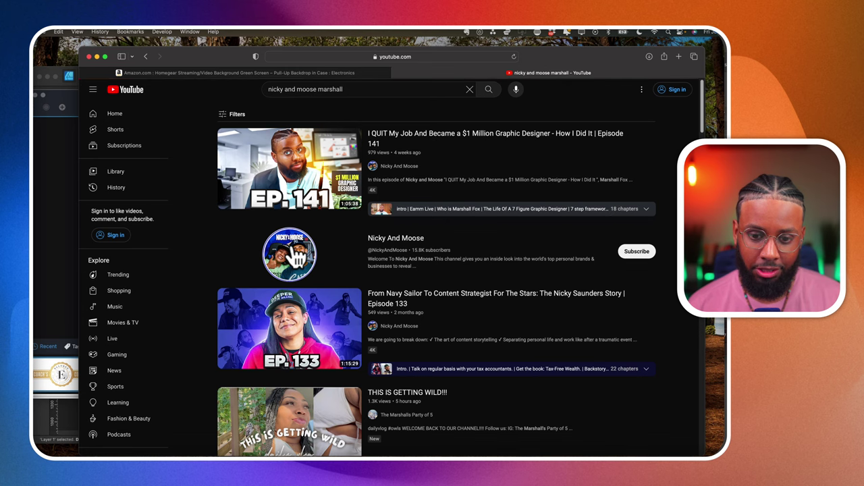
{"action": "left_click", "coordinate": [290, 264]}
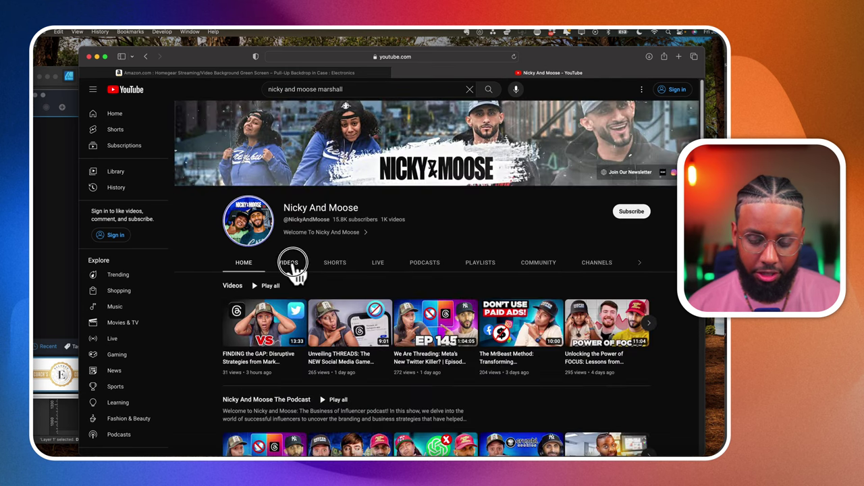
Look through the channel's video thumbnails for the ones that use portraits of the guest designer
{"action": "scroll", "coordinate": [405, 327], "scroll_direction": "down", "scroll_amount": 5}
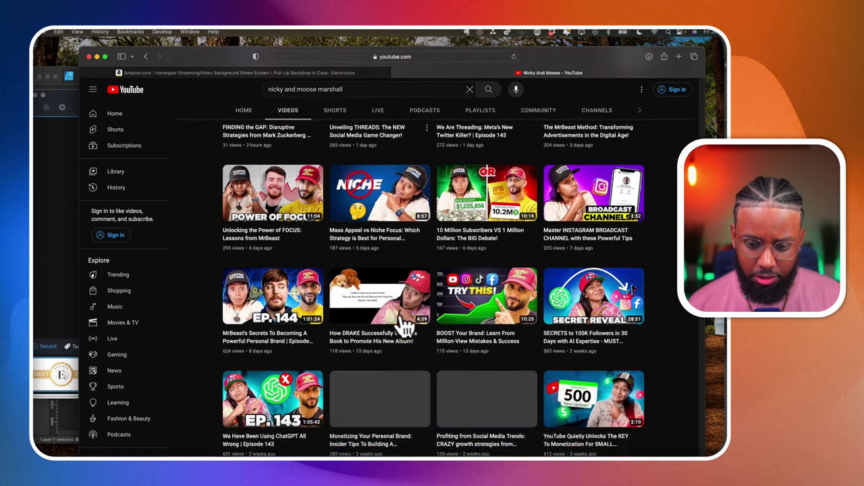
{"action": "scroll", "coordinate": [405, 324], "scroll_direction": "down", "scroll_amount": 3}
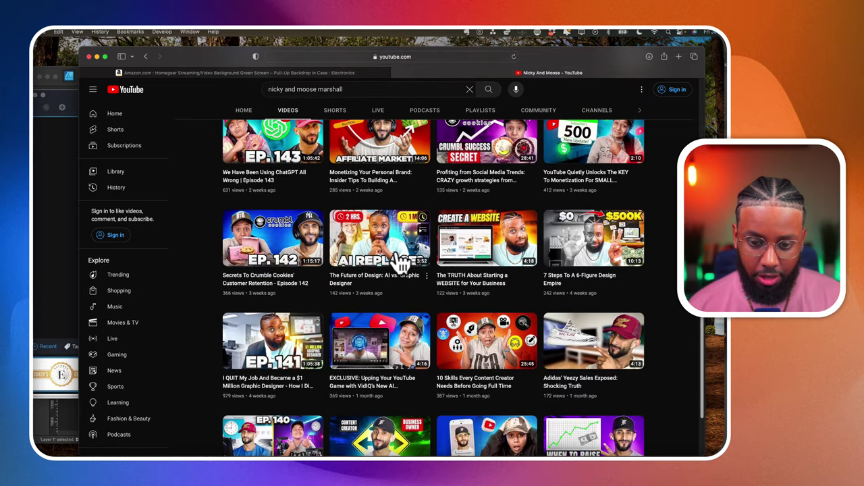
{"action": "scroll", "coordinate": [489, 264], "scroll_direction": "down", "scroll_amount": 2}
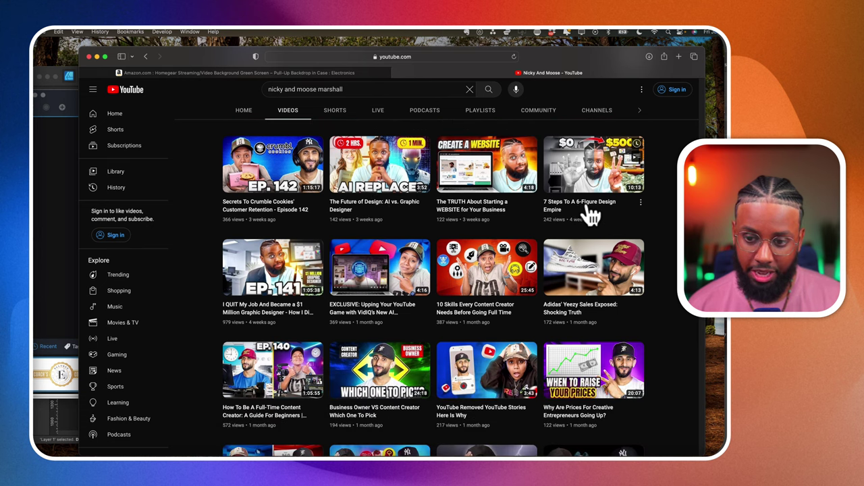
{"action": "scroll", "coordinate": [583, 228], "scroll_direction": "down", "scroll_amount": 10}
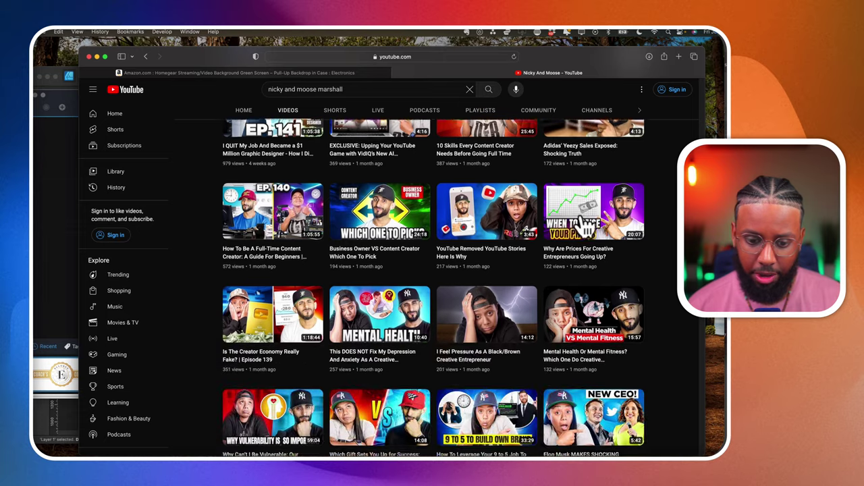
{"action": "scroll", "coordinate": [584, 228], "scroll_direction": "down", "scroll_amount": 3}
{"action": "scroll", "coordinate": [583, 228], "scroll_direction": "up", "scroll_amount": 9}
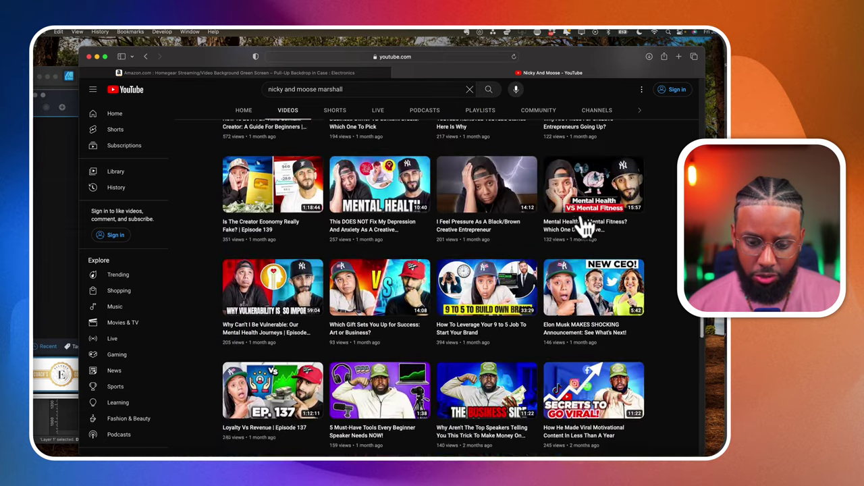
{"action": "scroll", "coordinate": [584, 228], "scroll_direction": "up", "scroll_amount": 3}
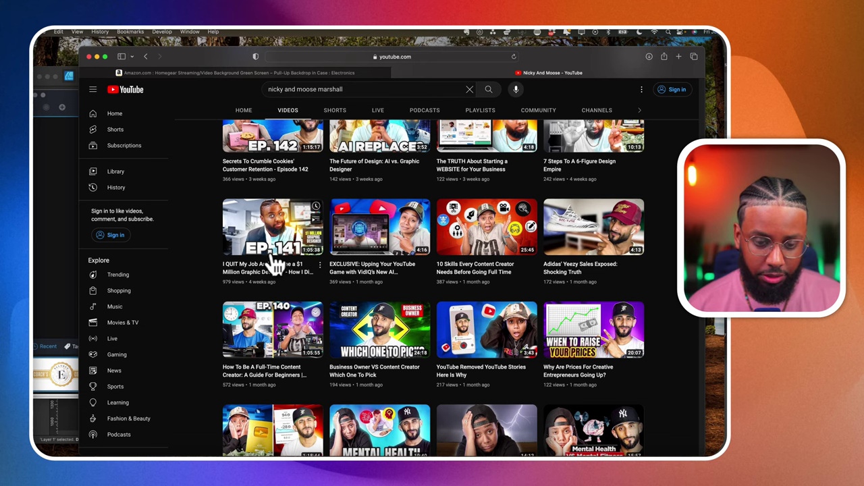
{"action": "scroll", "coordinate": [277, 265], "scroll_direction": "up", "scroll_amount": 3}
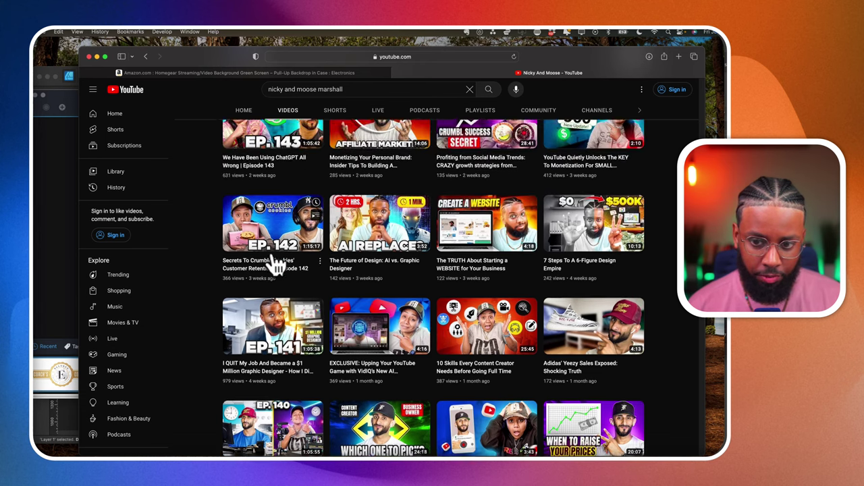
{"action": "scroll", "coordinate": [275, 265], "scroll_direction": "up", "scroll_amount": 3}
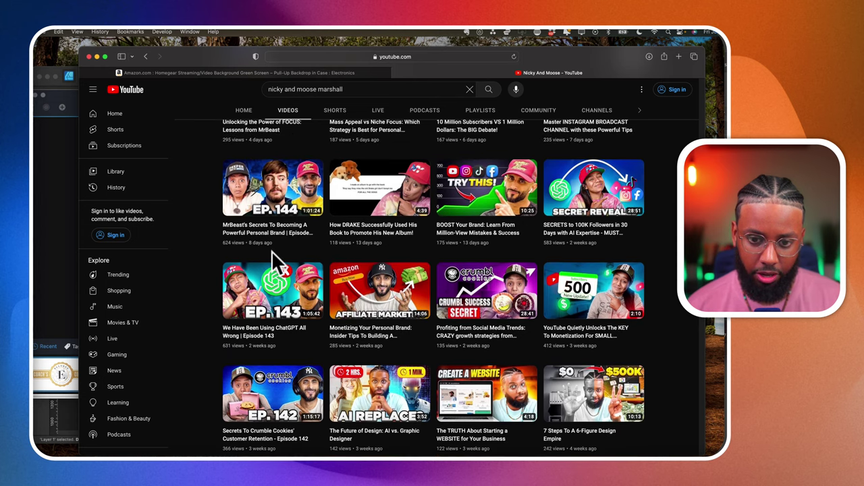
{"action": "scroll", "coordinate": [272, 251], "scroll_direction": "up", "scroll_amount": 5}
{"action": "scroll", "coordinate": [276, 264], "scroll_direction": "up", "scroll_amount": 2}
{"action": "scroll", "coordinate": [277, 265], "scroll_direction": "down", "scroll_amount": 10}
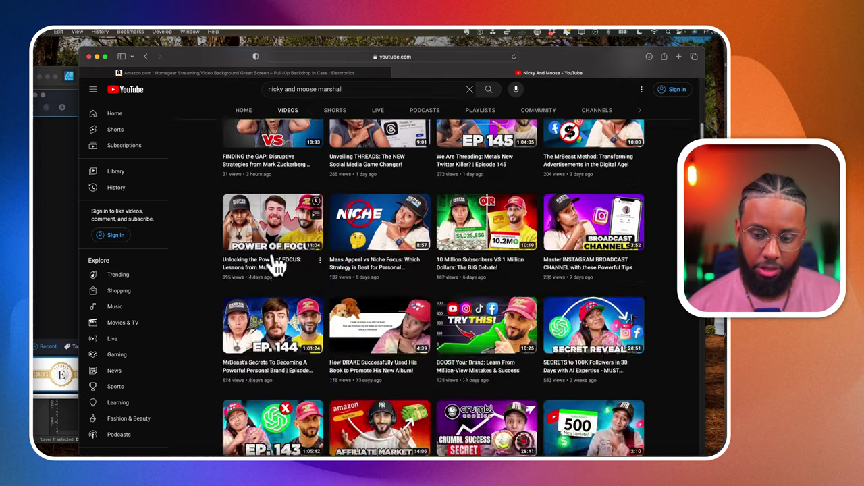
{"action": "scroll", "coordinate": [277, 264], "scroll_direction": "down", "scroll_amount": 2}
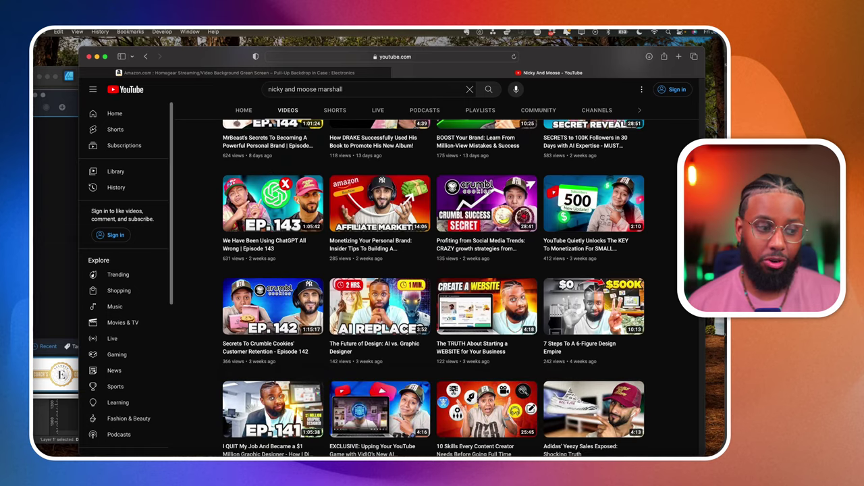
{"action": "scroll", "coordinate": [333, 247], "scroll_direction": "up", "scroll_amount": 15}
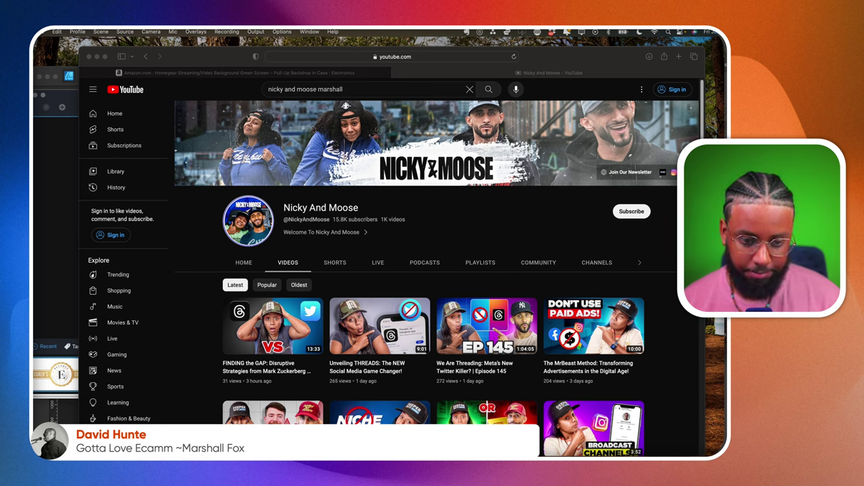
Minimize the browser window to uncover the 2023-07-14 Ecamm Live recording in QuickTime Player
{"action": "left_click", "coordinate": [544, 68]}
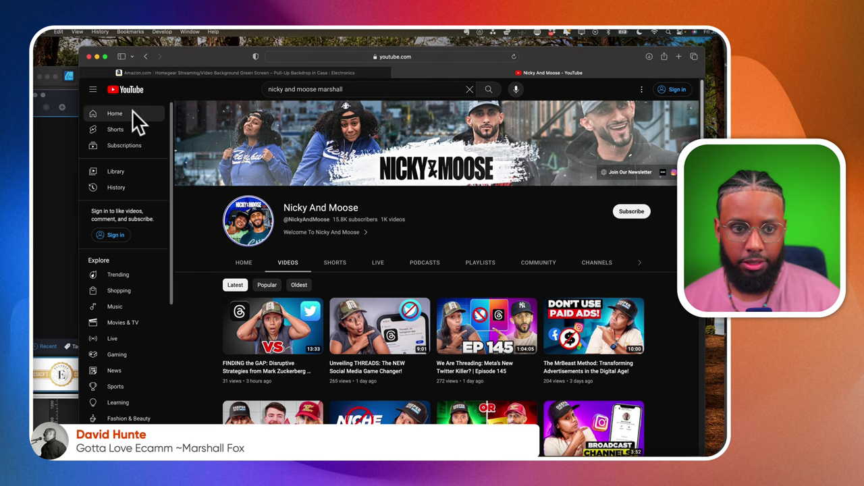
{"action": "left_click", "coordinate": [96, 55]}
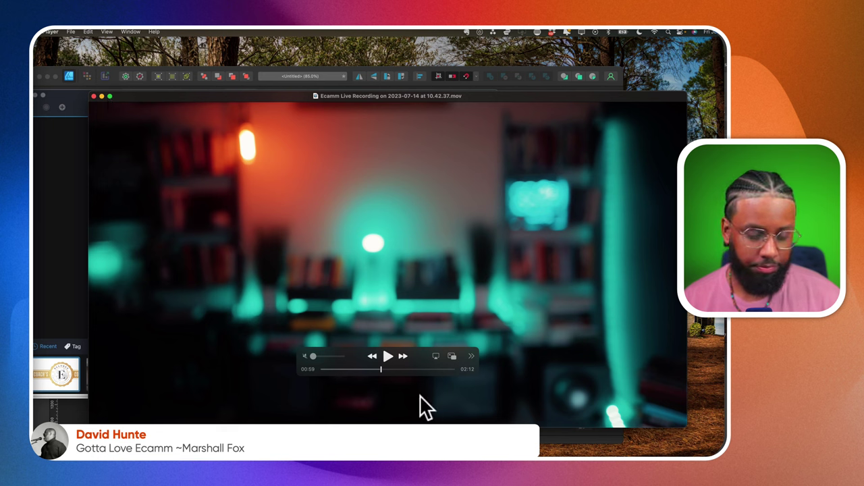
Advance the recording to 01:06, where the room is empty, and shrink the player window slightly
{"action": "left_click", "coordinate": [380, 369]}
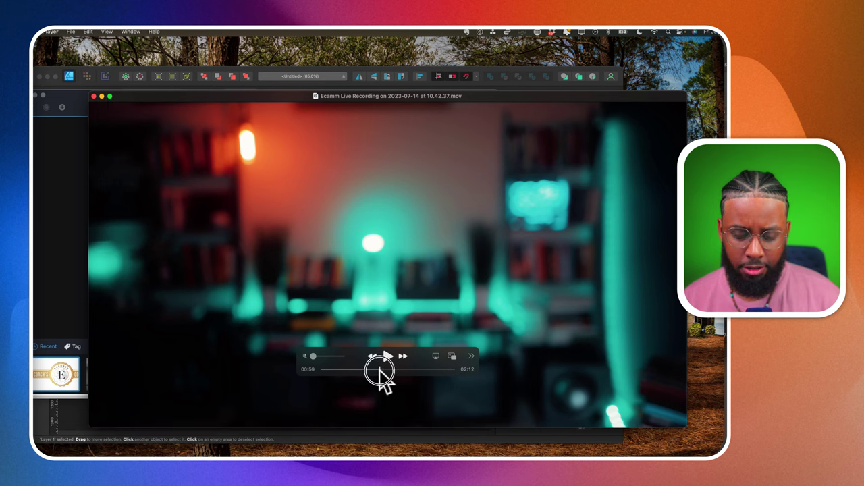
{"action": "left_click_drag", "start_coordinate": [380, 370], "coordinate": [388, 370]}
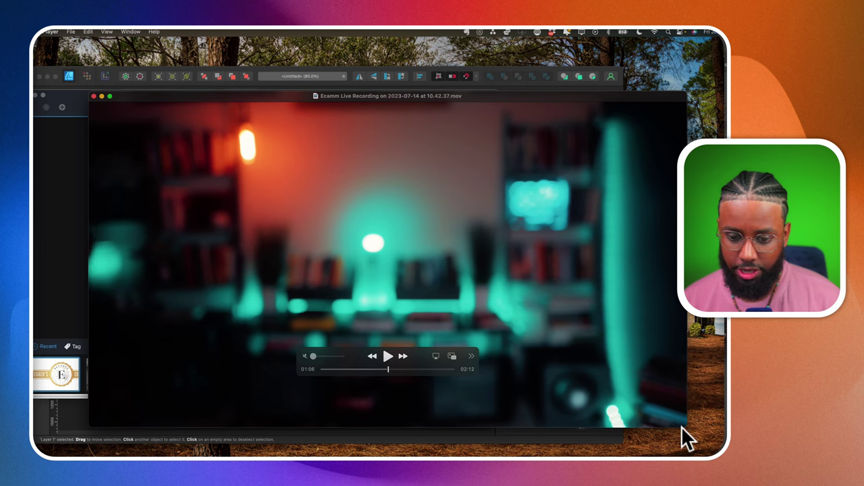
{"action": "left_click_drag", "start_coordinate": [683, 426], "coordinate": [662, 424]}
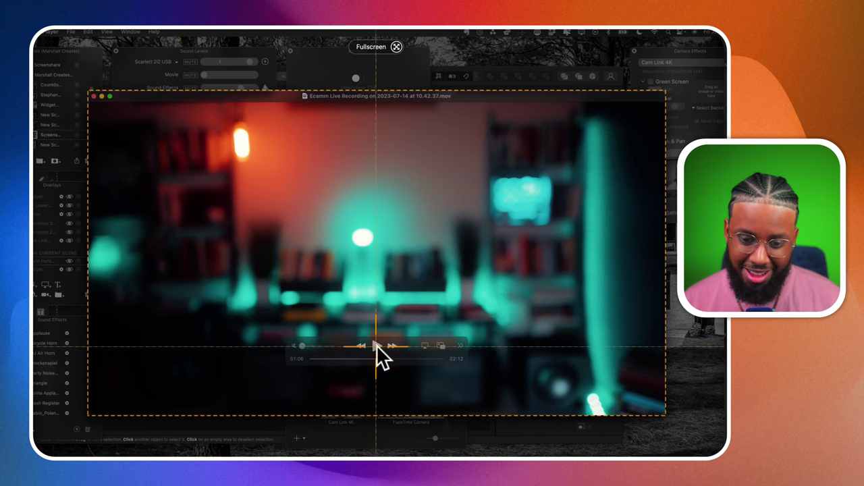
Capture the 1443 x 784 video area showing the empty room as a still image in Snagit
{"action": "left_click", "coordinate": [410, 336]}
{"action": "key", "text": "space"}
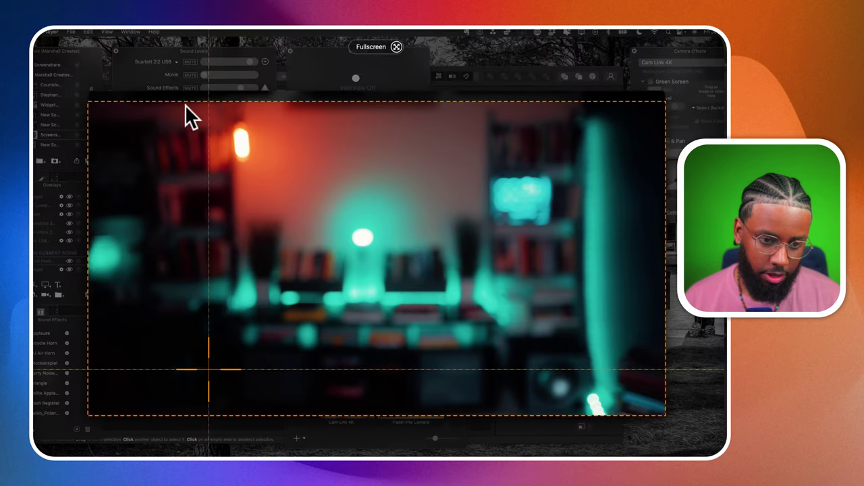
{"action": "left_click", "coordinate": [183, 108]}
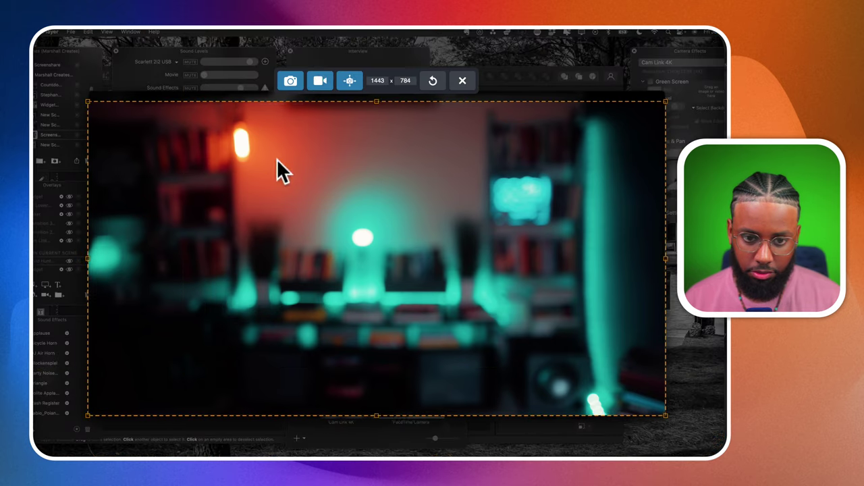
{"action": "left_click", "coordinate": [289, 82]}
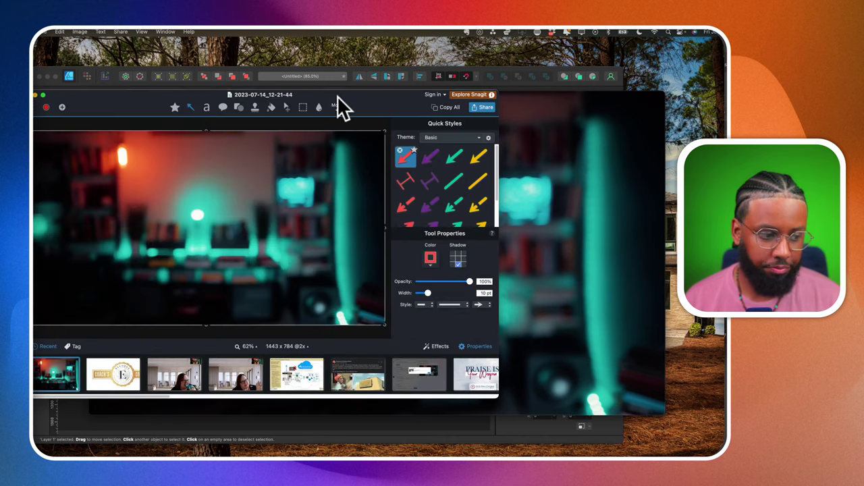
{"action": "mouse_move", "coordinate": [339, 96]}
{"action": "left_mouse_down"}
{"action": "mouse_move", "coordinate": [361, 96]}
{"action": "mouse_move", "coordinate": [350, 96]}
{"action": "left_mouse_up"}
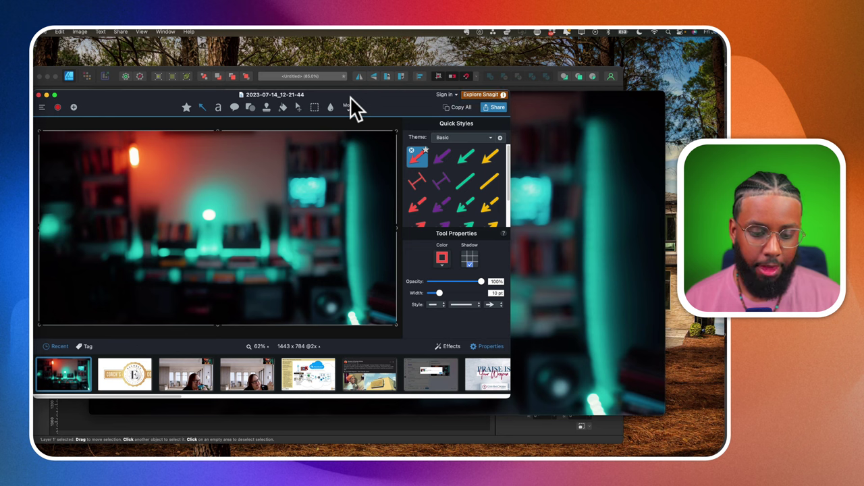
Save the empty-room capture as Maryland Office.jpg in the Episode 19 folder
{"action": "left_click", "coordinate": [196, 365]}
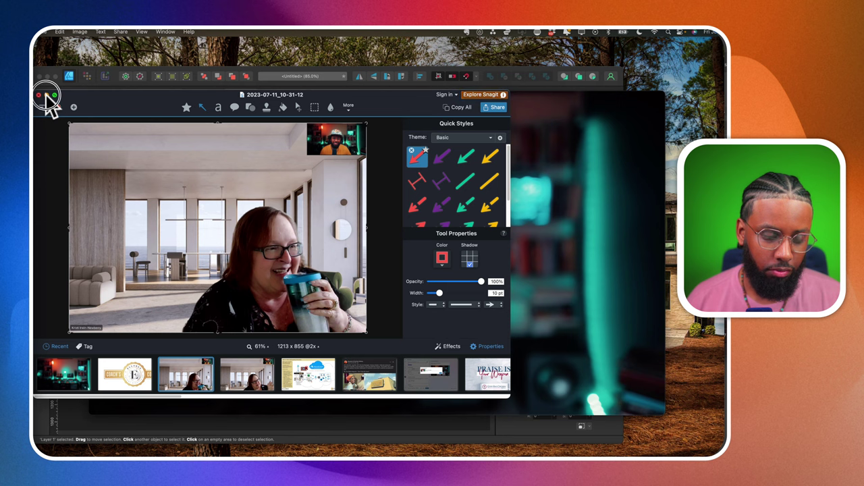
{"action": "left_click", "coordinate": [58, 378]}
{"action": "left_click", "coordinate": [43, 32]}
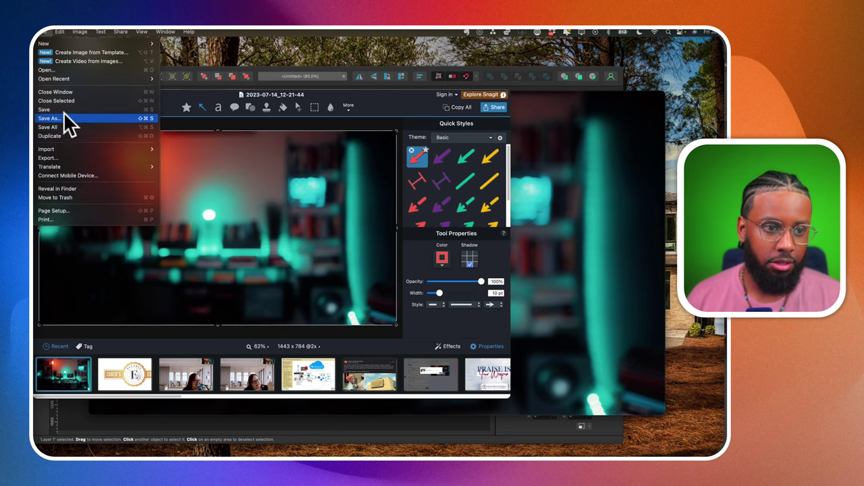
{"action": "left_click", "coordinate": [63, 116]}
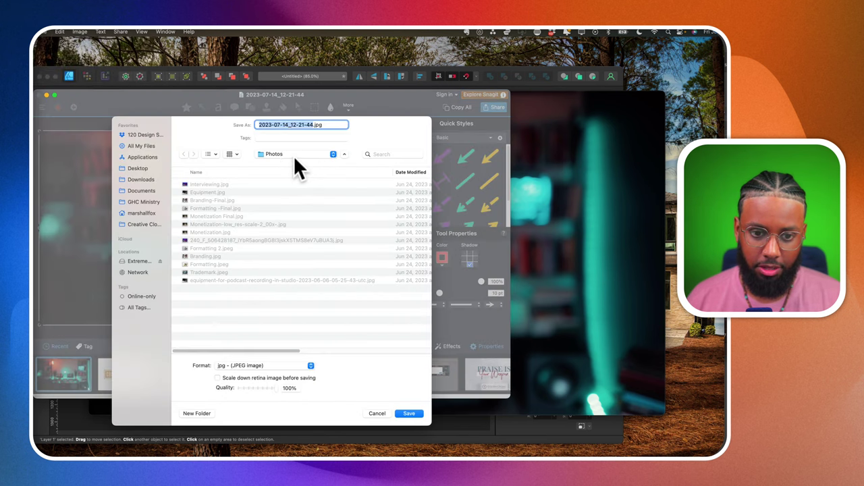
{"action": "left_click", "coordinate": [293, 156]}
{"action": "left_click", "coordinate": [301, 253]}
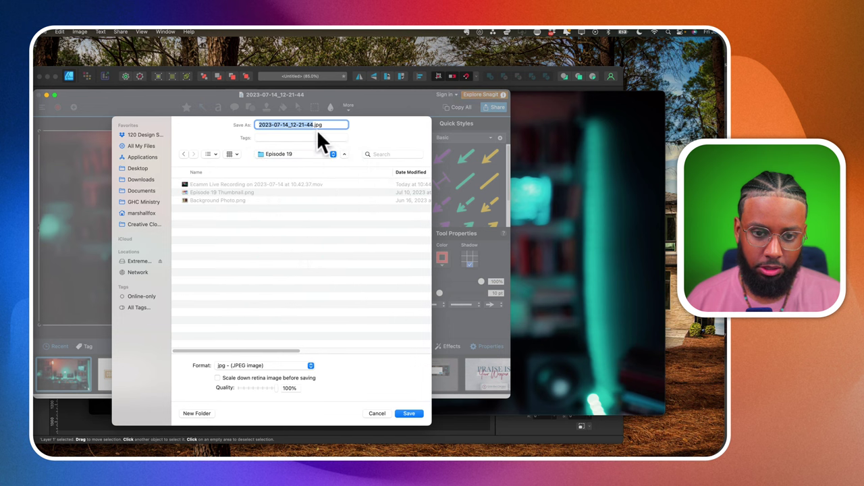
{"action": "type", "text": "Many"}
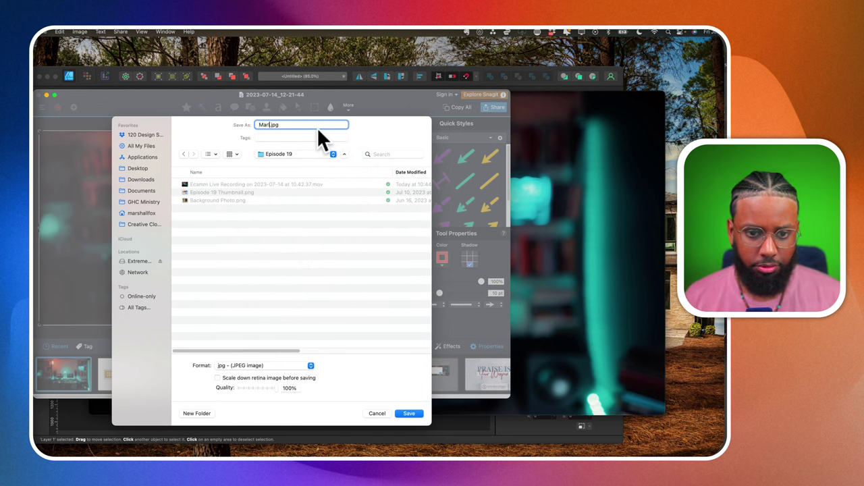
{"action": "type", "text": "land Off"}
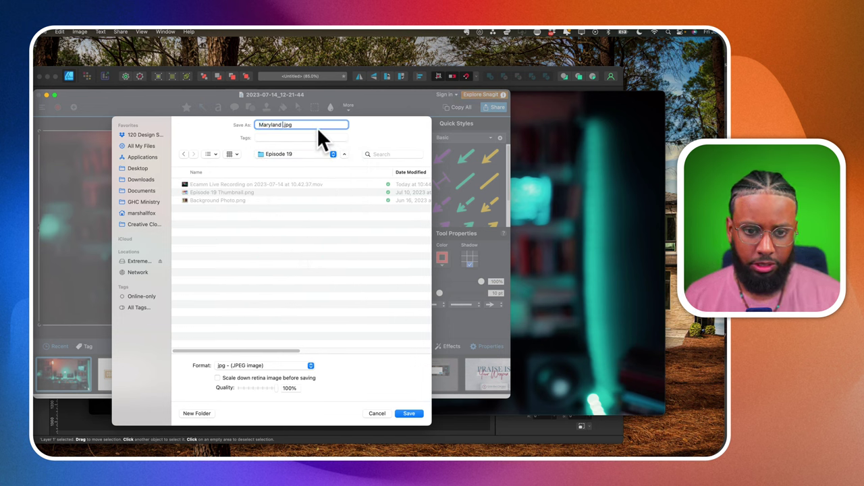
{"action": "type", "text": "ice"}
{"action": "key", "text": "Return"}
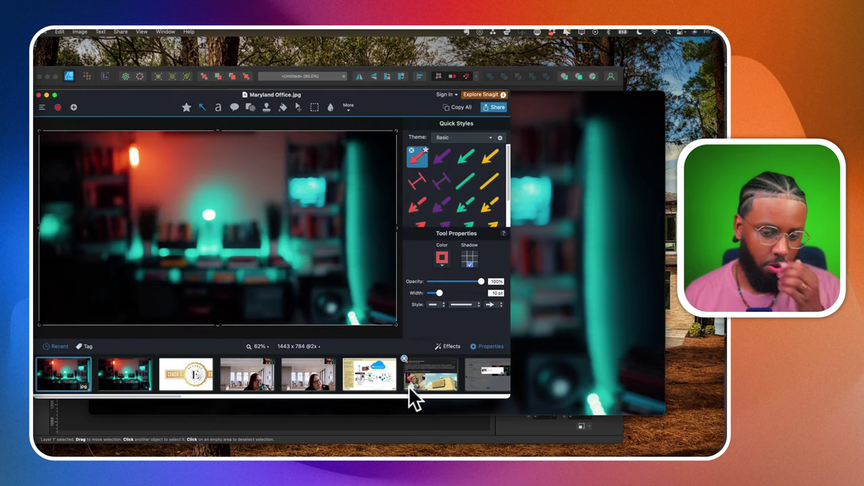
Pause the recording at about 01:35, where the man sits in the room, and capture the video frame with Snagit
{"action": "left_click", "coordinate": [38, 94]}
{"action": "left_click", "coordinate": [379, 345]}
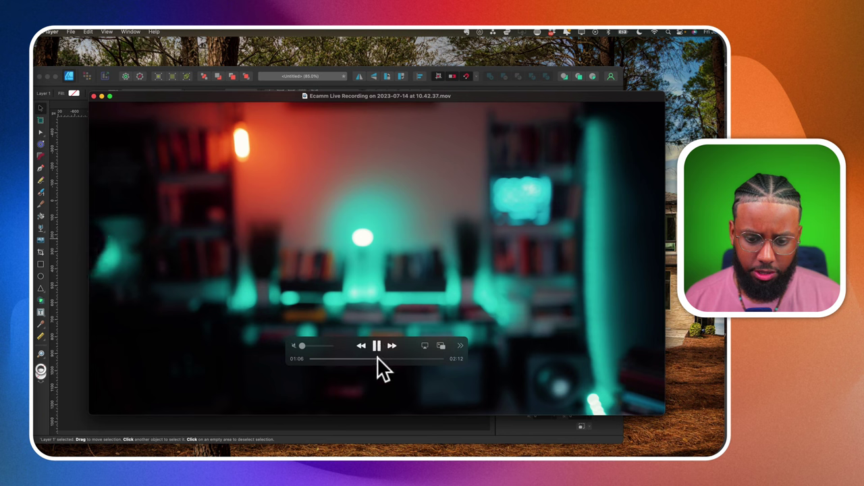
{"action": "left_click_drag", "start_coordinate": [382, 359], "coordinate": [406, 362]}
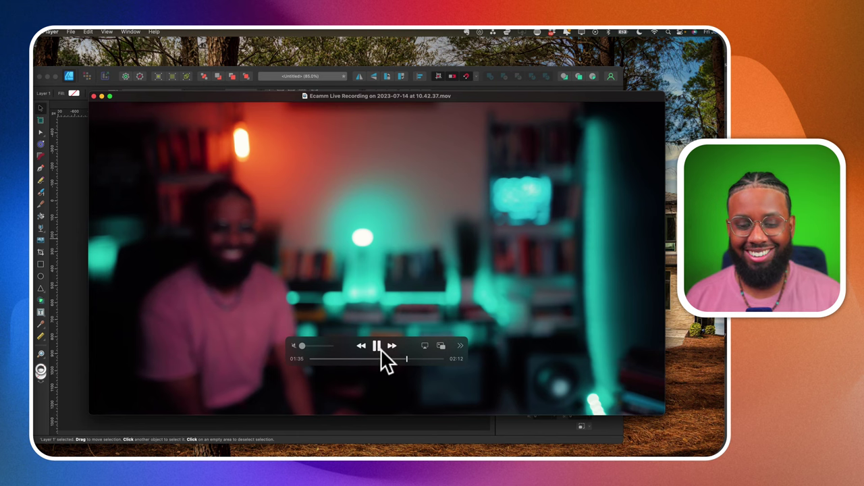
{"action": "left_click", "coordinate": [378, 347]}
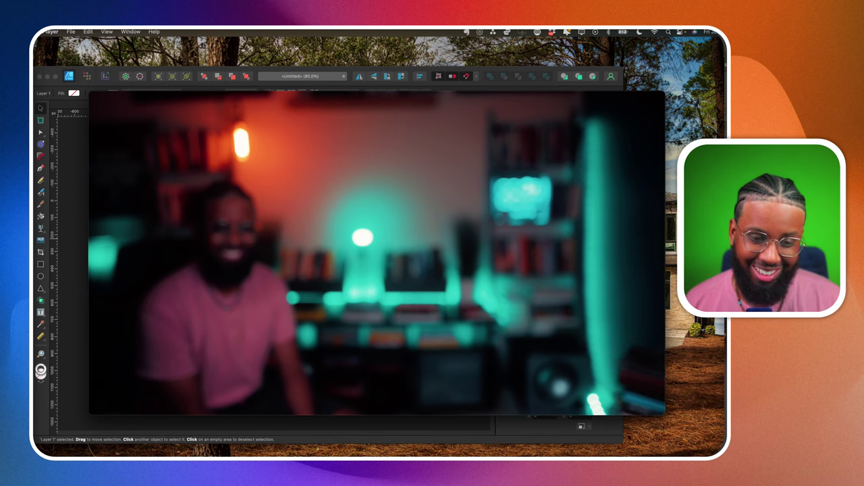
{"action": "left_click", "coordinate": [238, 189]}
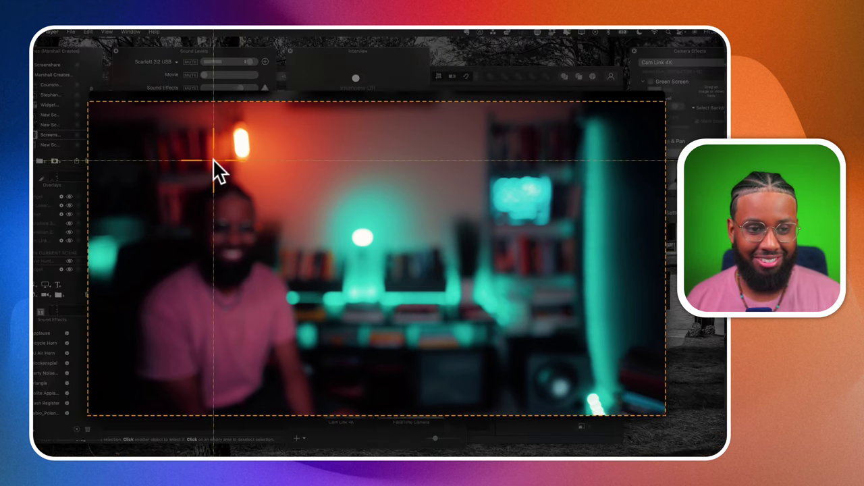
{"action": "left_click", "coordinate": [293, 82]}
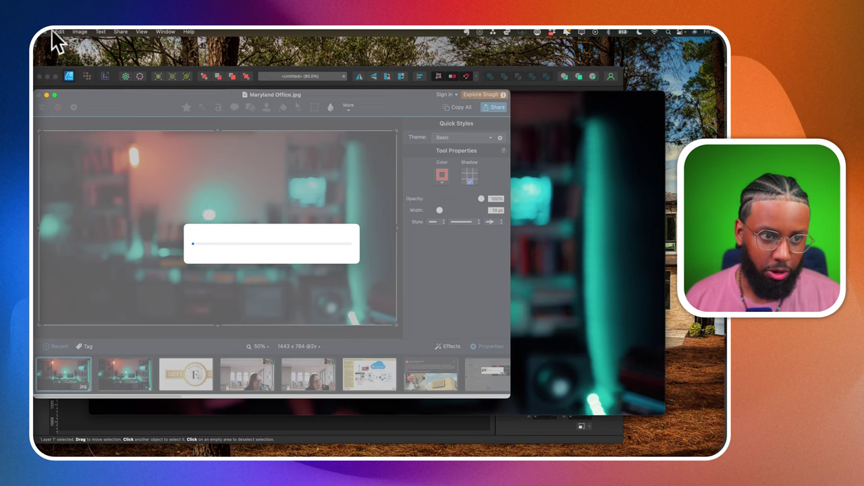
Save the capture showing the man as a JPG in the Episode 19 folder, named with his first name followed by Creeping
{"action": "left_click", "coordinate": [43, 32]}
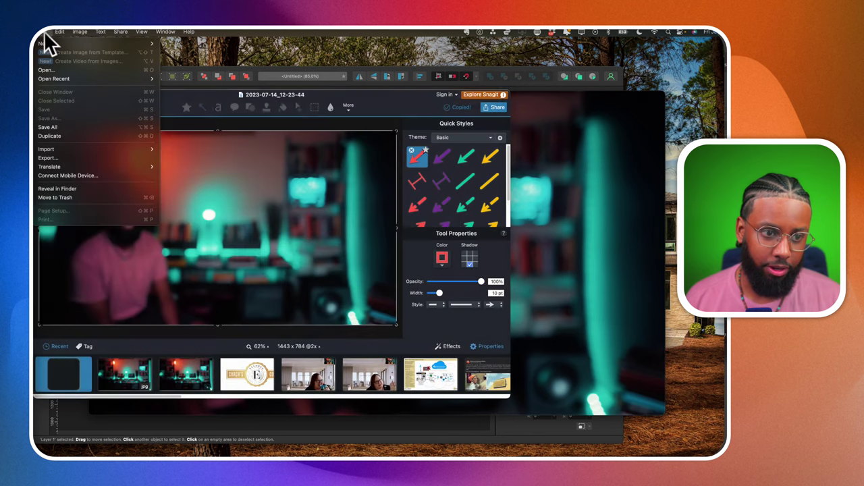
{"action": "left_click", "coordinate": [73, 130]}
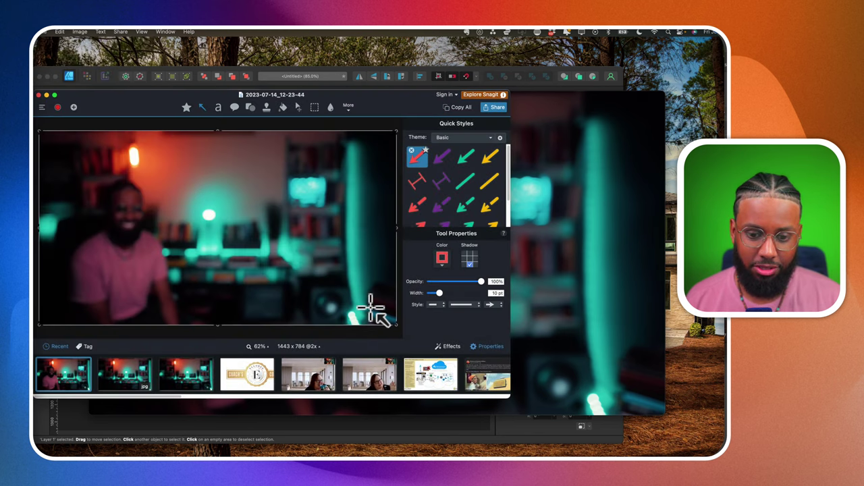
{"action": "left_click", "coordinate": [44, 32]}
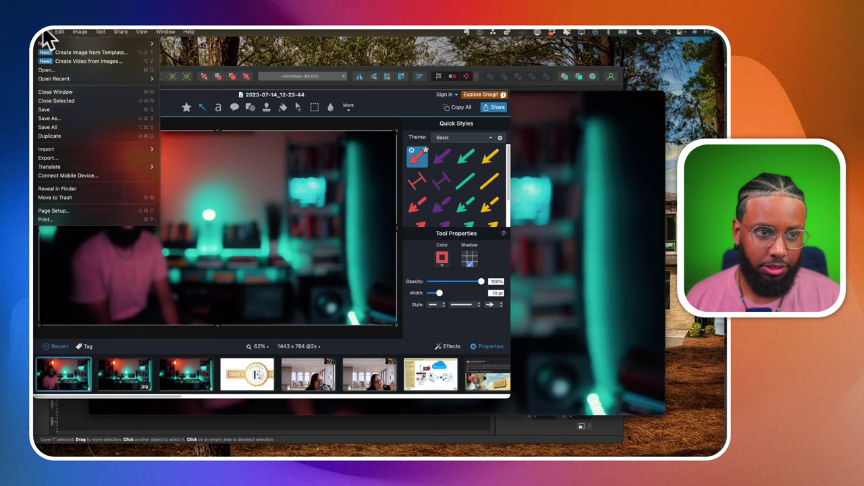
{"action": "left_click", "coordinate": [68, 110]}
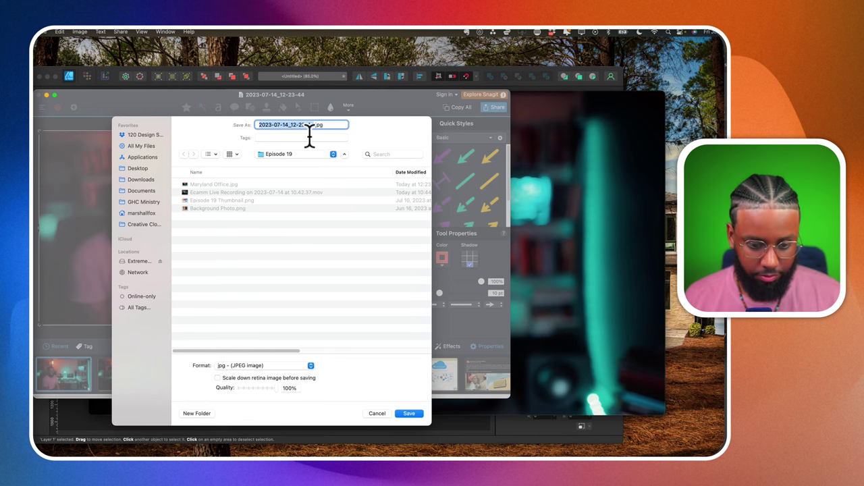
{"action": "type", "text": "Marshall Creepin"}
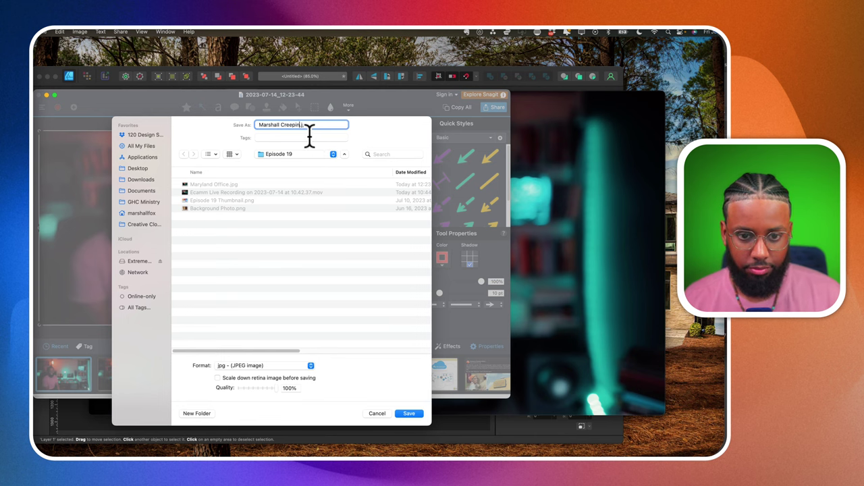
{"action": "type", "text": "g.jpg"}
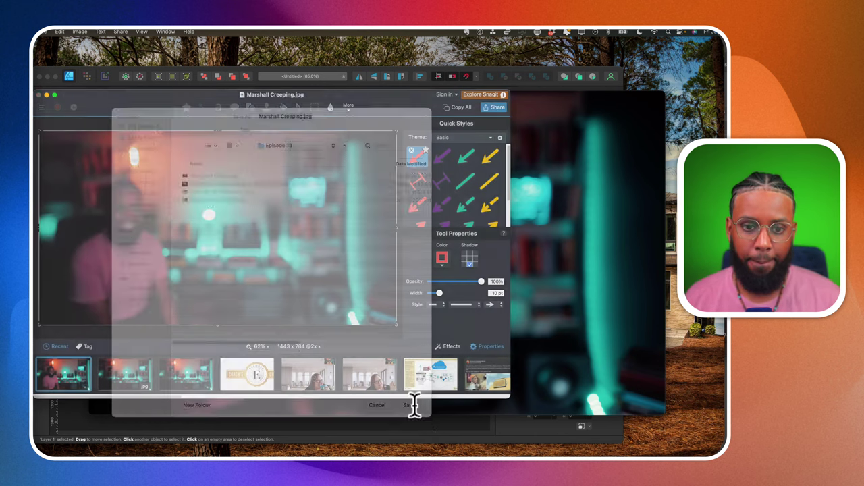
{"action": "left_click", "coordinate": [410, 413]}
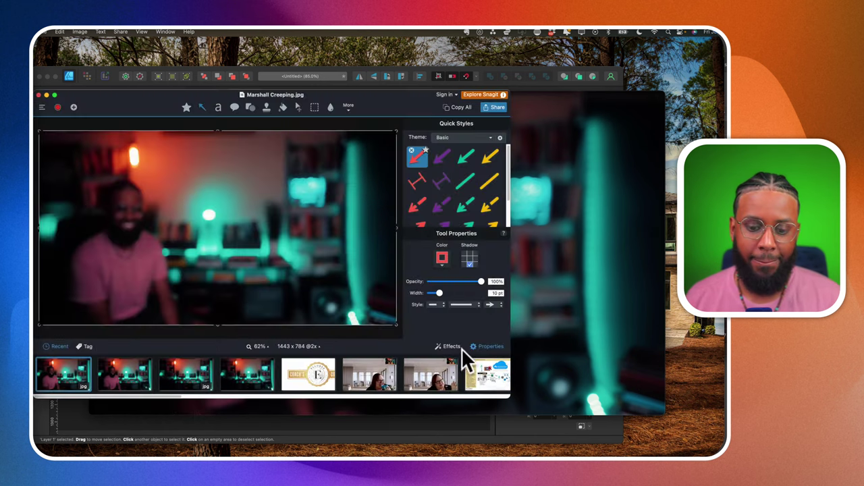
Minimize the Snagit editor, the design document and the recording's player window to clear the desktop
{"action": "left_click", "coordinate": [46, 95]}
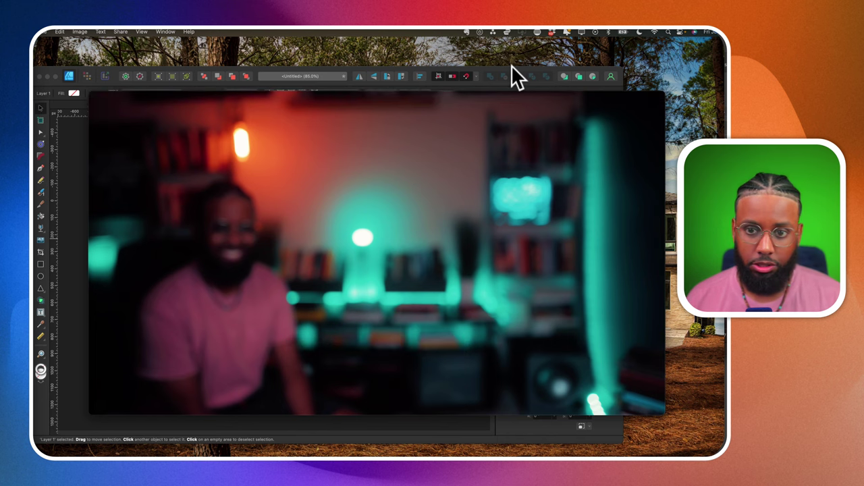
{"action": "left_click", "coordinate": [415, 71]}
{"action": "left_click", "coordinate": [46, 76]}
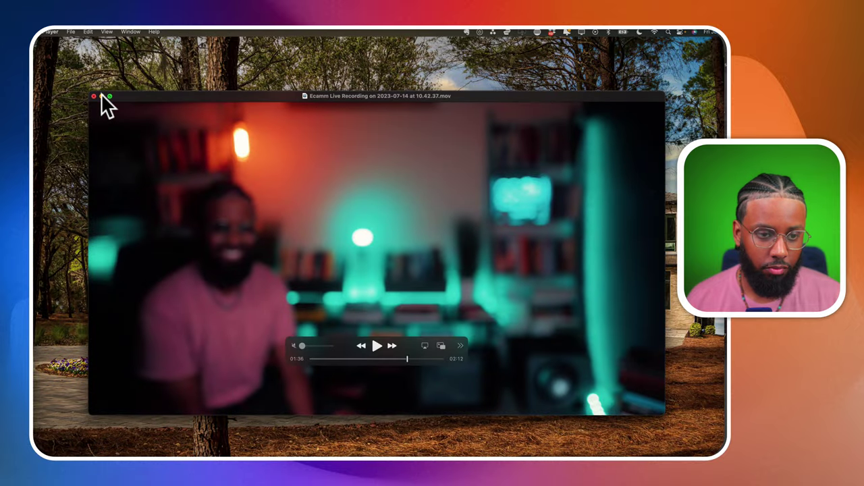
{"action": "left_click", "coordinate": [100, 94]}
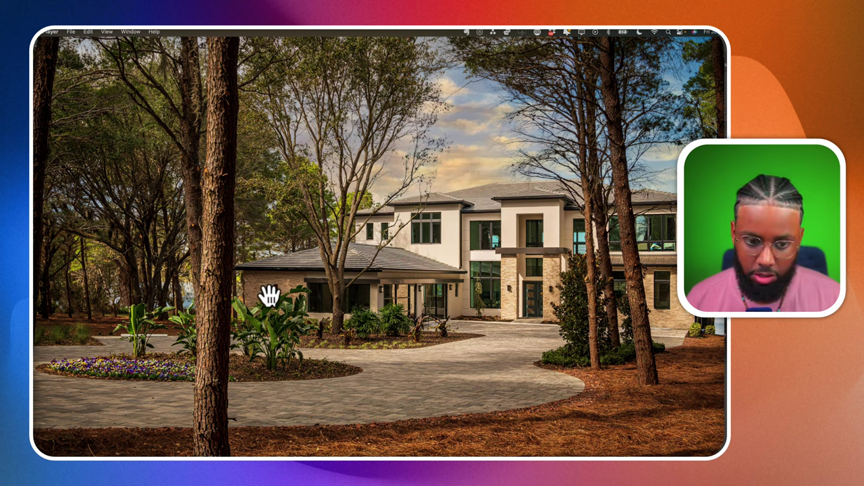
Open the desktop wallpaper settings and set the Ventura Graphic dynamic wallpaper on the Built-in Display and the LG HDR 4K display
{"action": "right_click", "coordinate": [152, 236]}
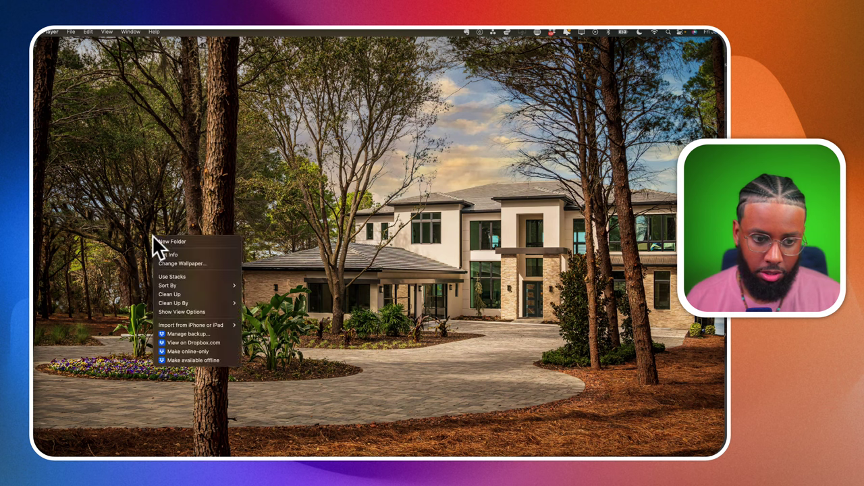
{"action": "left_click", "coordinate": [177, 263]}
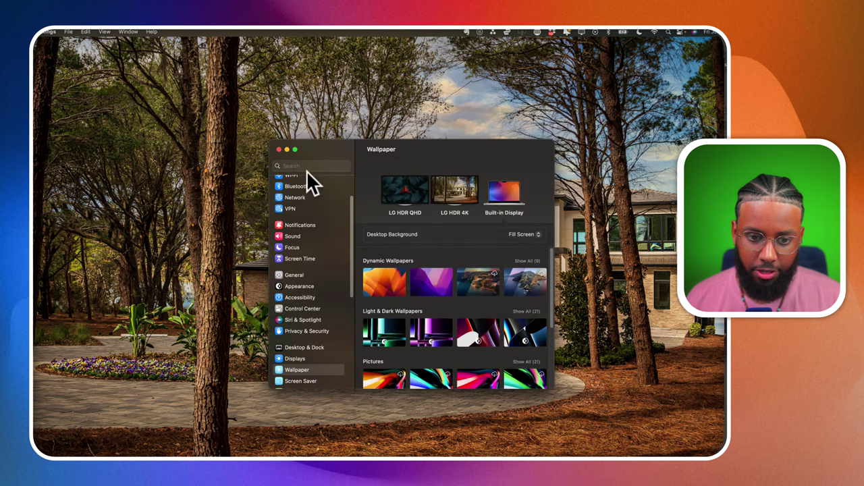
{"action": "left_click_drag", "start_coordinate": [317, 144], "coordinate": [457, 322]}
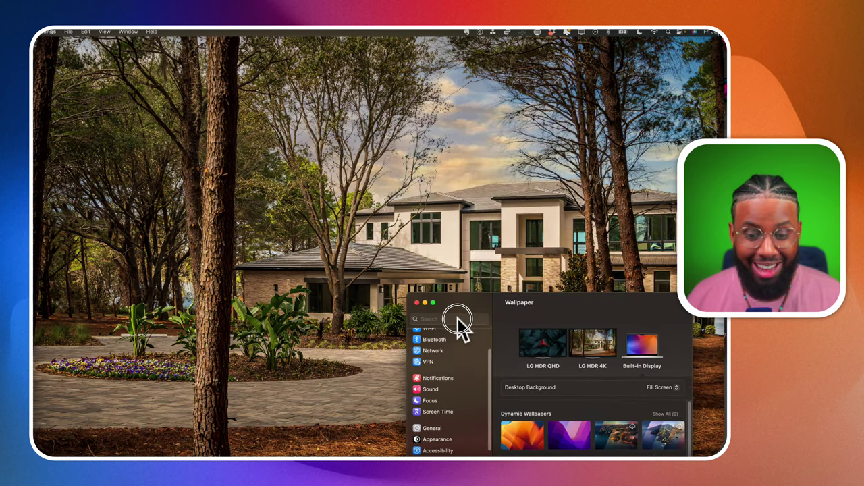
{"action": "left_click_drag", "start_coordinate": [458, 323], "coordinate": [433, 118]}
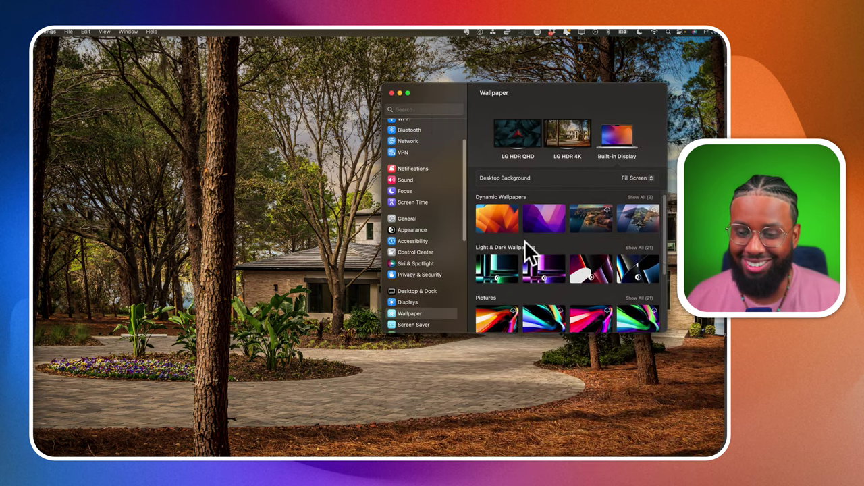
{"action": "scroll", "coordinate": [524, 240], "scroll_direction": "down", "scroll_amount": 5}
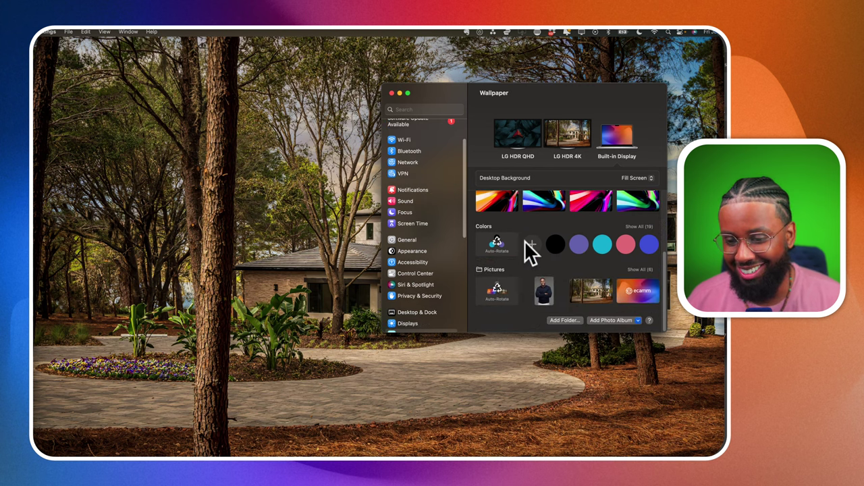
{"action": "scroll", "coordinate": [524, 241], "scroll_direction": "up", "scroll_amount": 5}
{"action": "scroll", "coordinate": [525, 240], "scroll_direction": "up", "scroll_amount": 1}
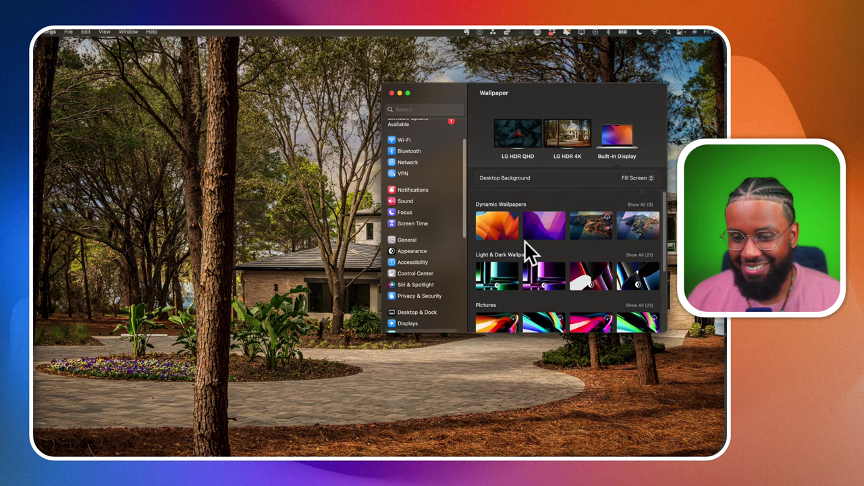
{"action": "left_click", "coordinate": [499, 230]}
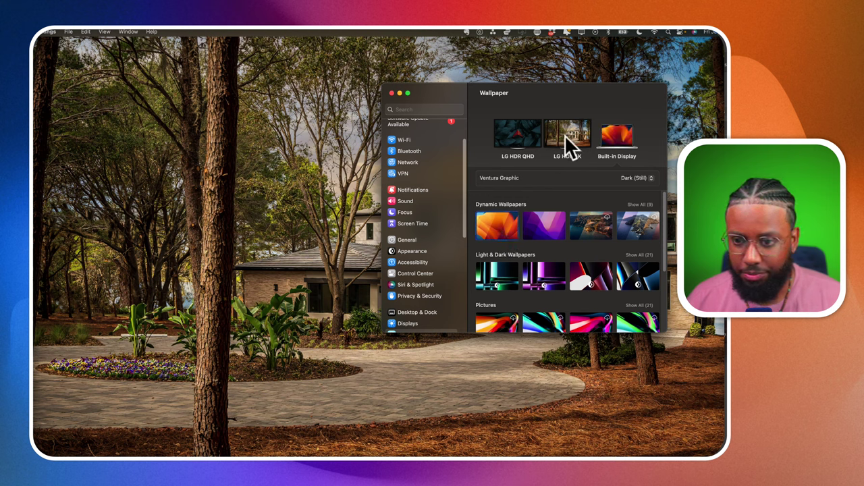
{"action": "left_click", "coordinate": [564, 135]}
{"action": "left_click", "coordinate": [507, 229]}
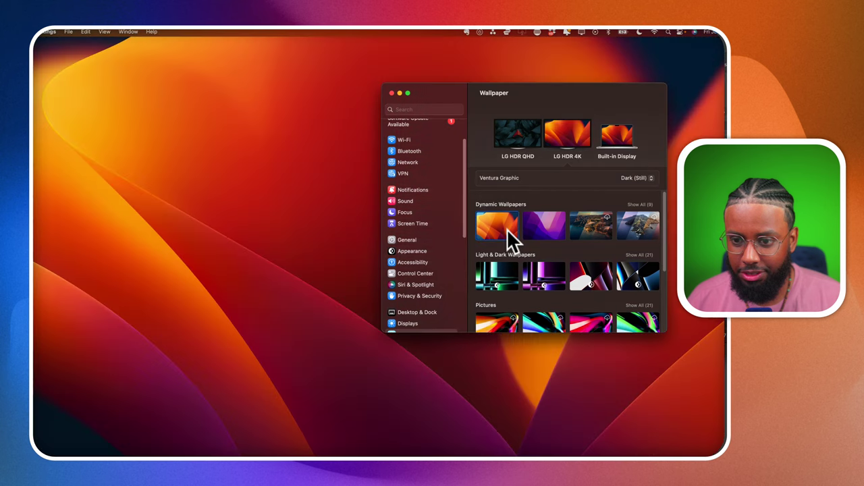
Browse the remaining wallpaper pictures and colors and close the settings window
{"action": "scroll", "coordinate": [534, 269], "scroll_direction": "down", "scroll_amount": 5}
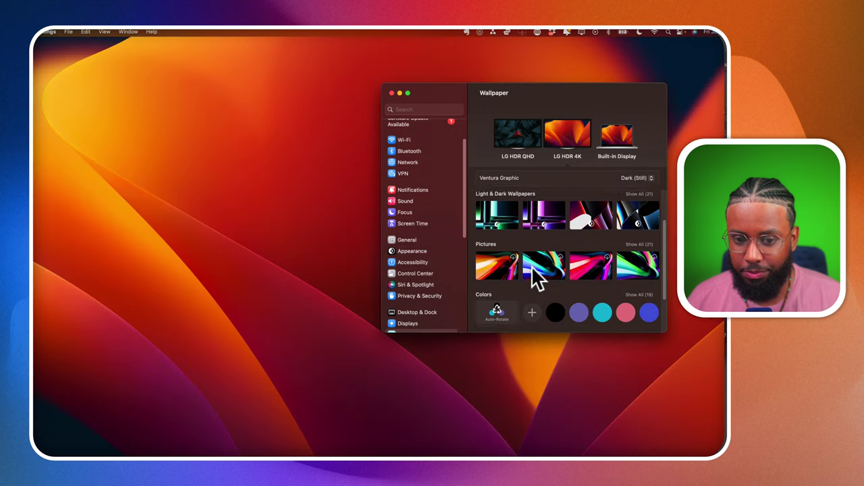
{"action": "scroll", "coordinate": [532, 266], "scroll_direction": "down", "scroll_amount": 1}
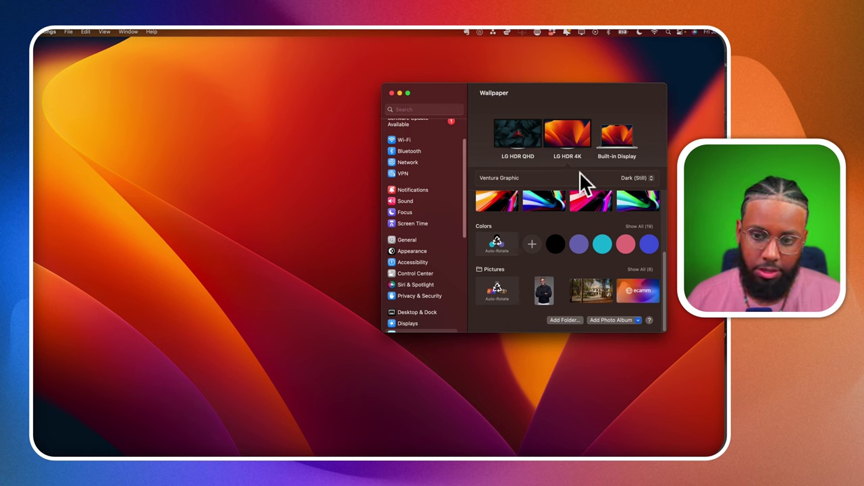
{"action": "scroll", "coordinate": [550, 243], "scroll_direction": "up", "scroll_amount": 3}
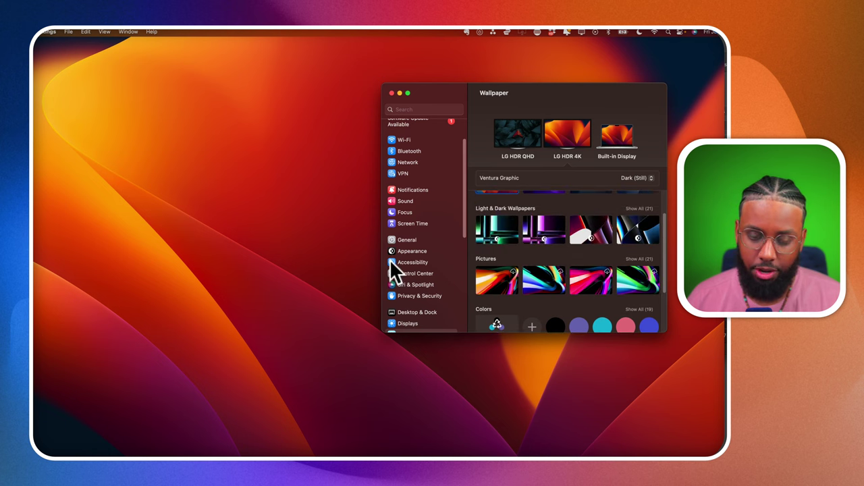
{"action": "left_click", "coordinate": [149, 226]}
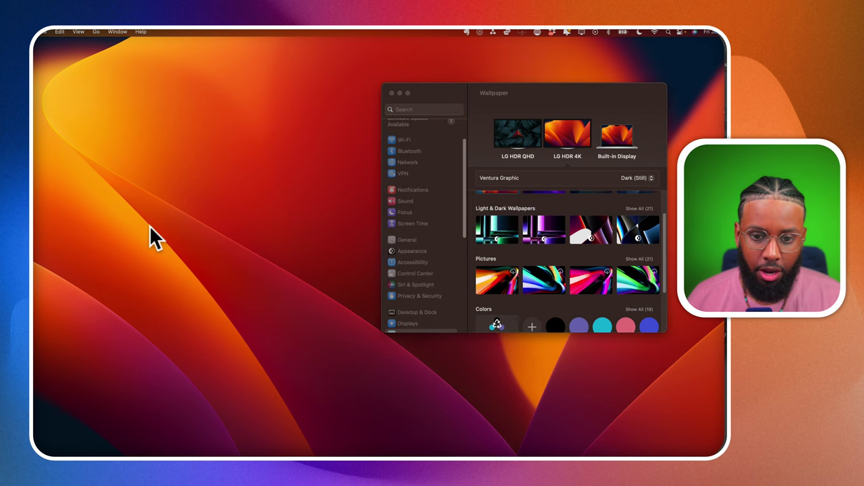
{"action": "left_click", "coordinate": [391, 92]}
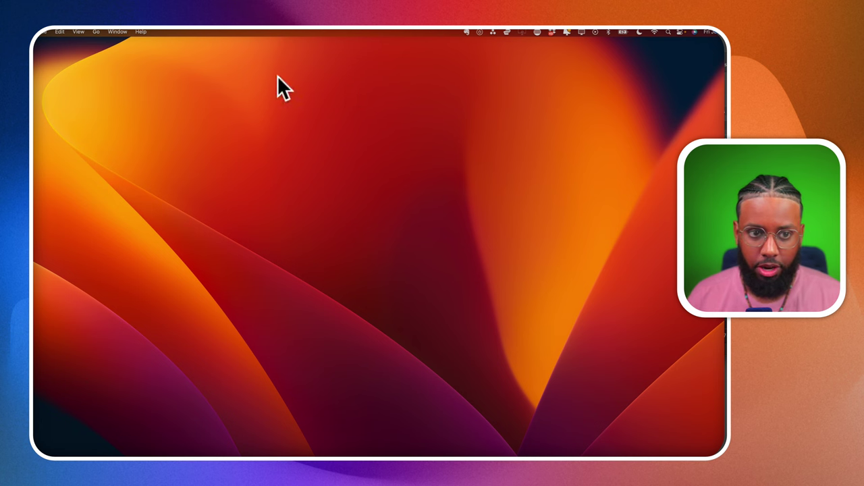
Switch to Ecamm Live and run the Default Scene
{"action": "left_click", "coordinate": [340, 164]}
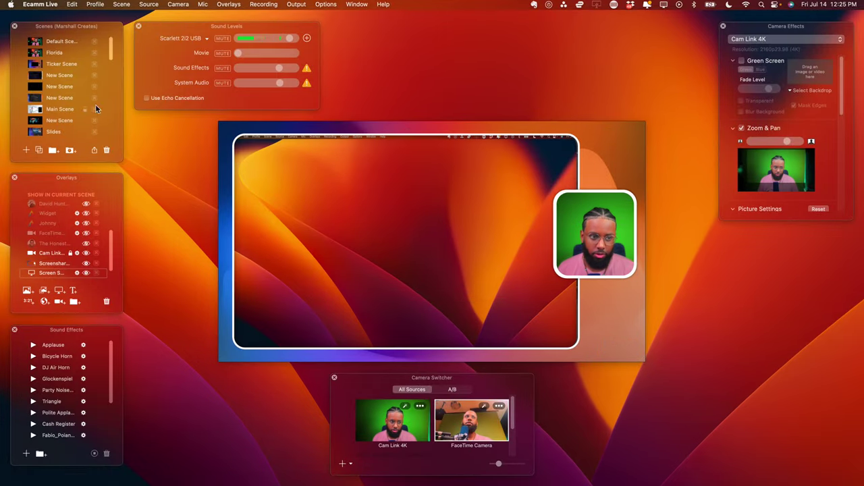
{"action": "scroll", "coordinate": [58, 64], "scroll_direction": "up", "scroll_amount": 1}
{"action": "scroll", "coordinate": [58, 64], "scroll_direction": "down", "scroll_amount": 1}
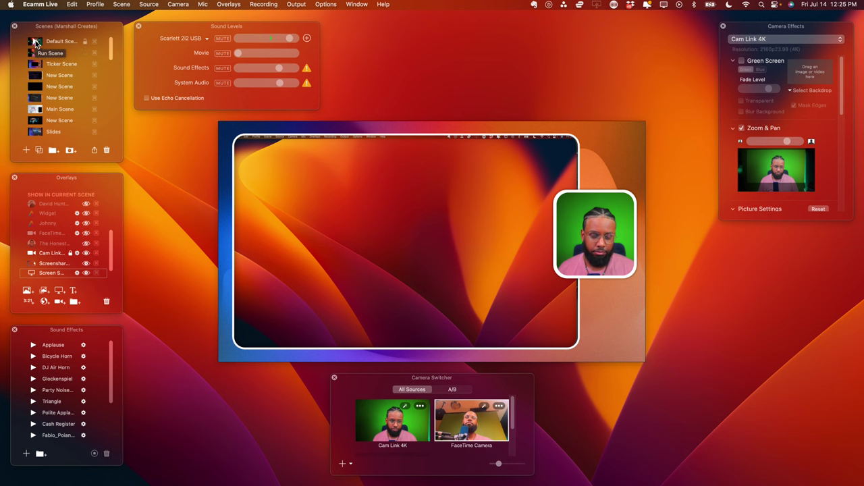
{"action": "left_click", "coordinate": [35, 42]}
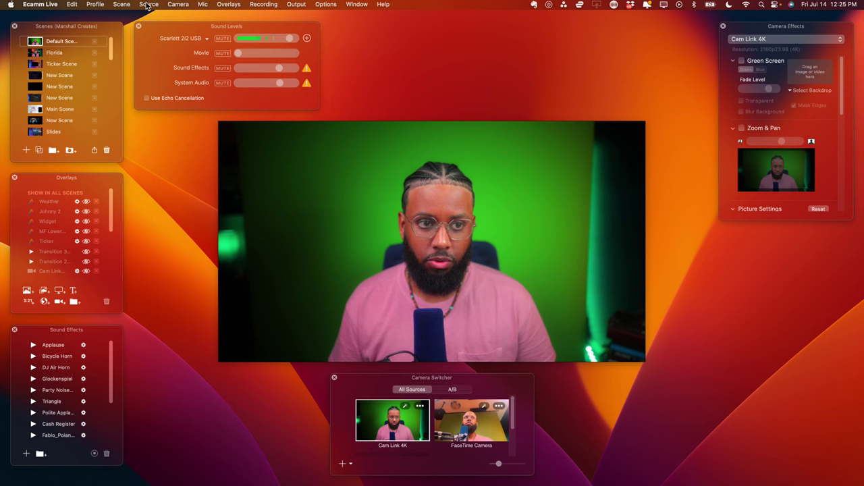
Replace the Florida scene with a new scene whose name ends in "L Background"
{"action": "left_click", "coordinate": [26, 151]}
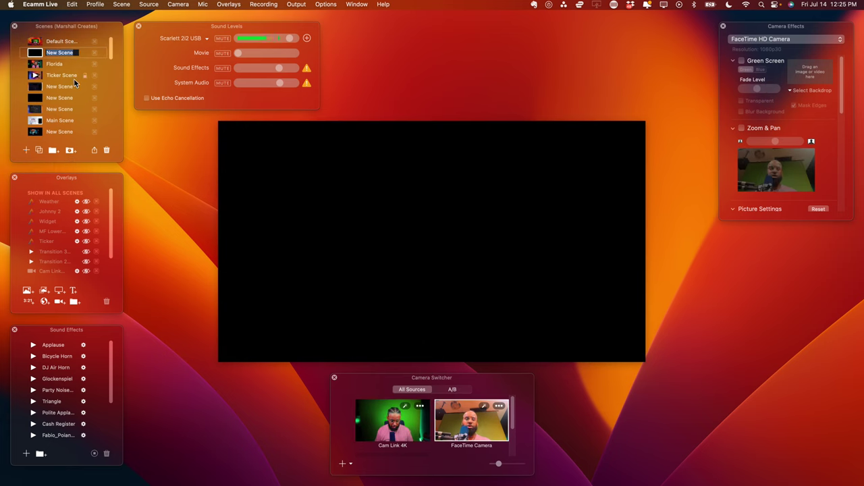
{"action": "key", "text": "Return"}
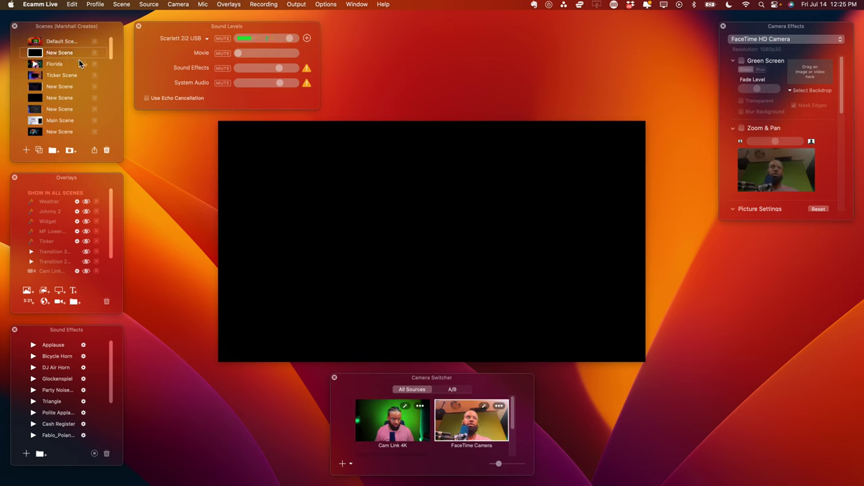
{"action": "left_click", "coordinate": [106, 152]}
{"action": "left_click", "coordinate": [91, 122]}
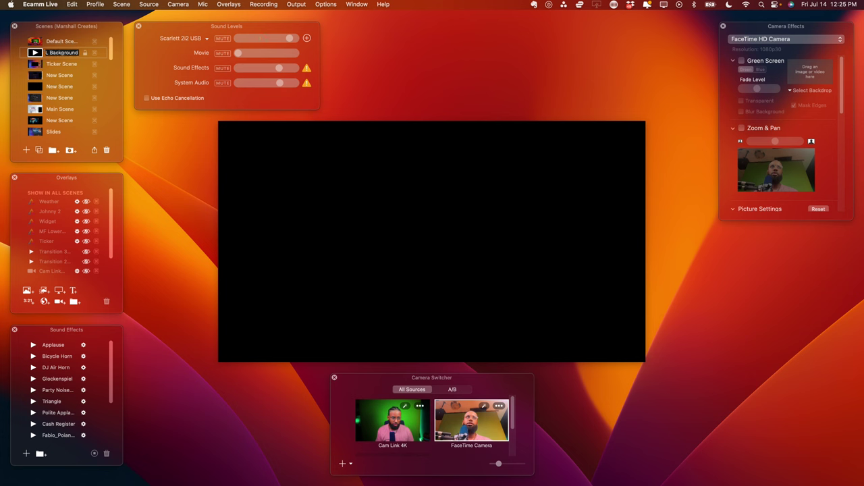
Set the new scene's source to camera and select Cam Link 4K as its camera
{"action": "mouse_move", "coordinate": [284, 163]}
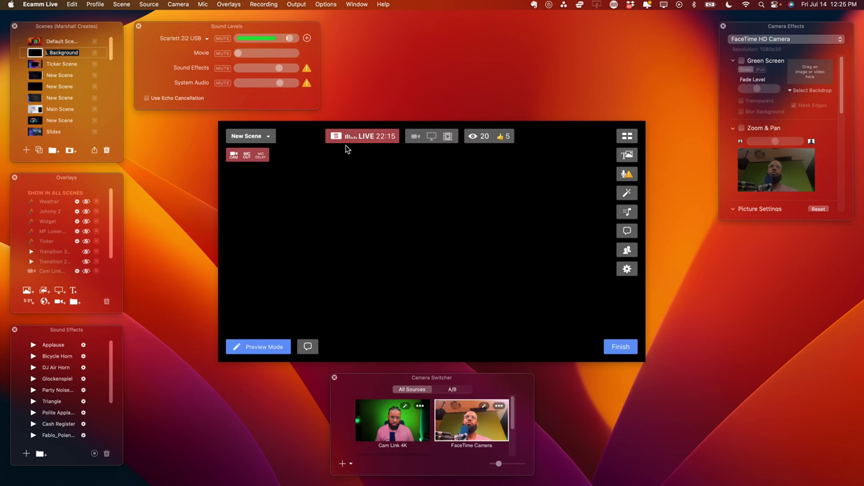
{"action": "left_click", "coordinate": [148, 4]}
{"action": "left_click", "coordinate": [152, 28]}
{"action": "mouse_move", "coordinate": [415, 273]}
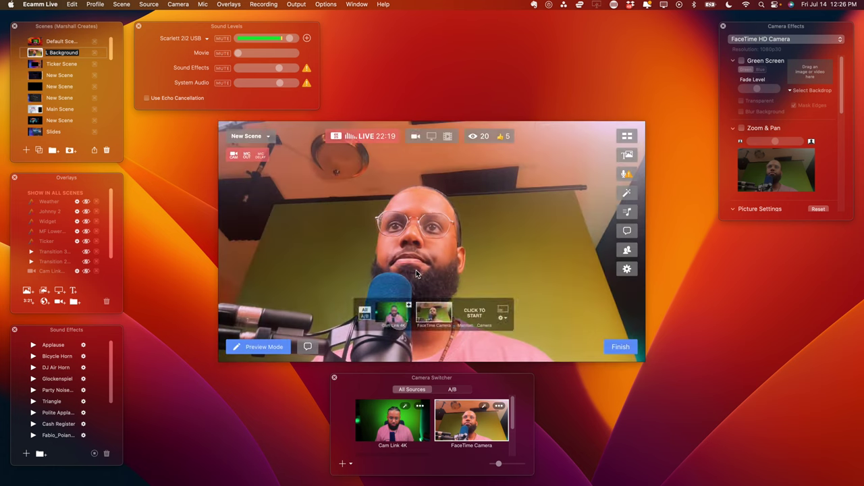
{"action": "left_click", "coordinate": [405, 424]}
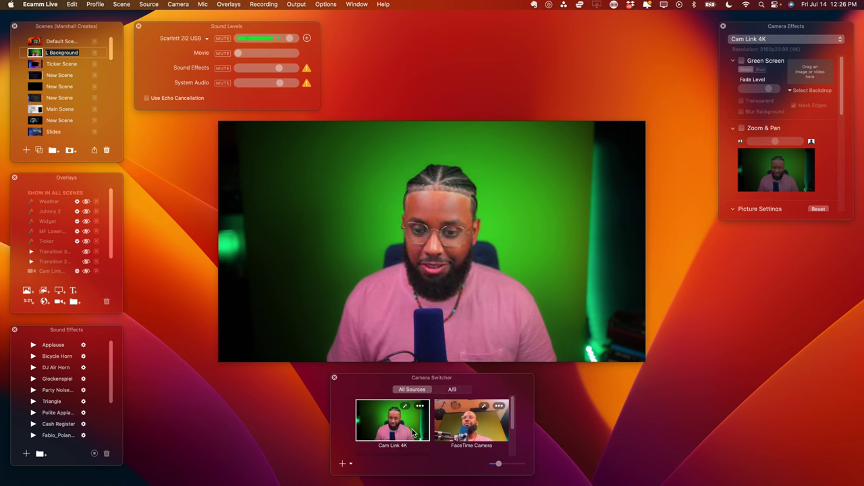
{"action": "mouse_move", "coordinate": [432, 303]}
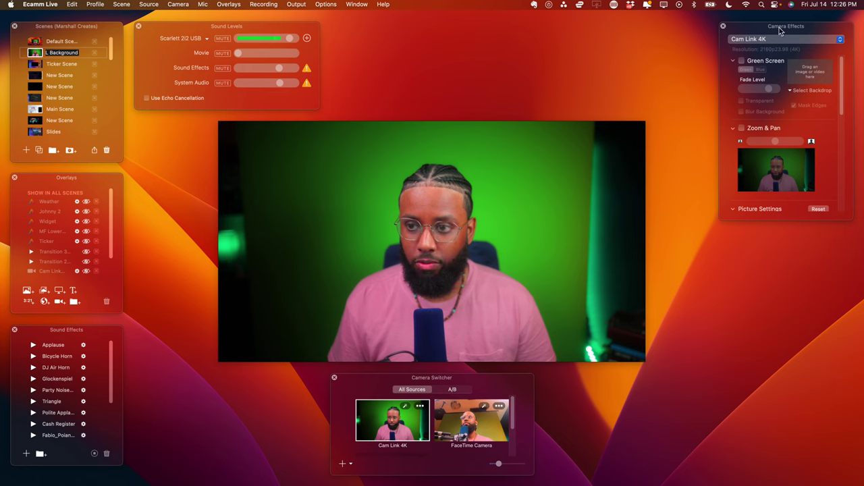
Move the Camera Effects window next to the video preview and toggle it closed and open again
{"action": "left_click_drag", "start_coordinate": [780, 30], "coordinate": [716, 116]}
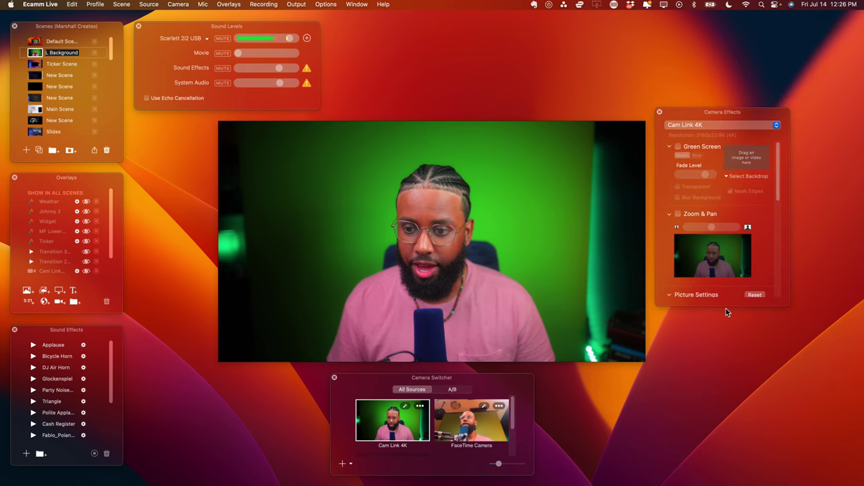
{"action": "left_click", "coordinate": [351, 4]}
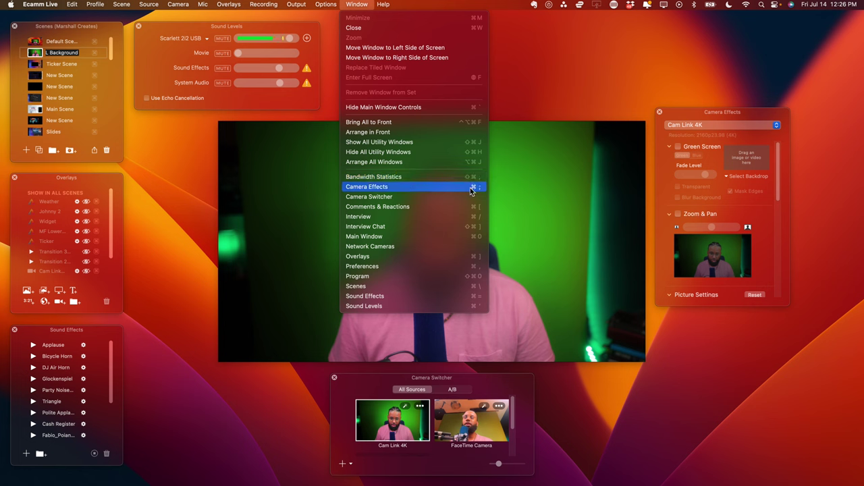
{"action": "left_click", "coordinate": [576, 186]}
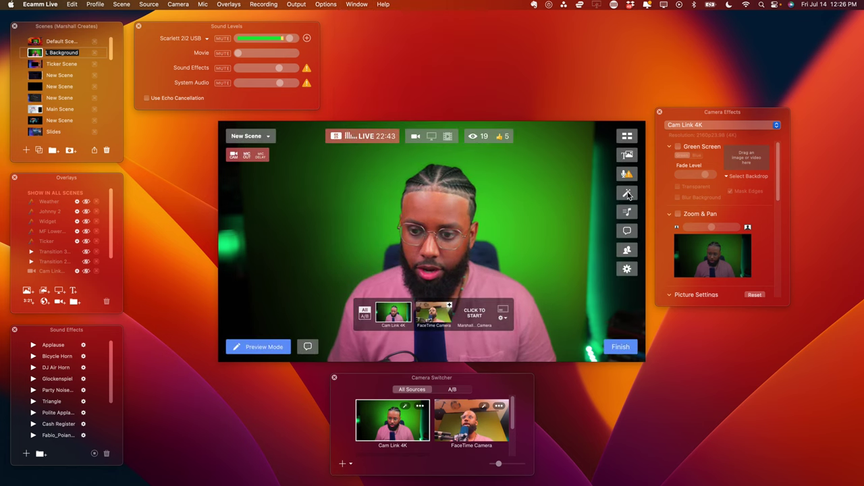
{"action": "left_click", "coordinate": [626, 194]}
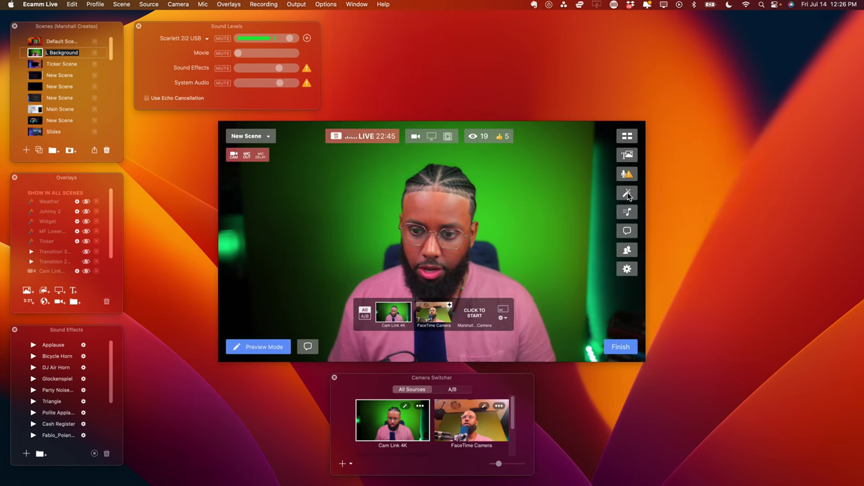
{"action": "left_click", "coordinate": [626, 195]}
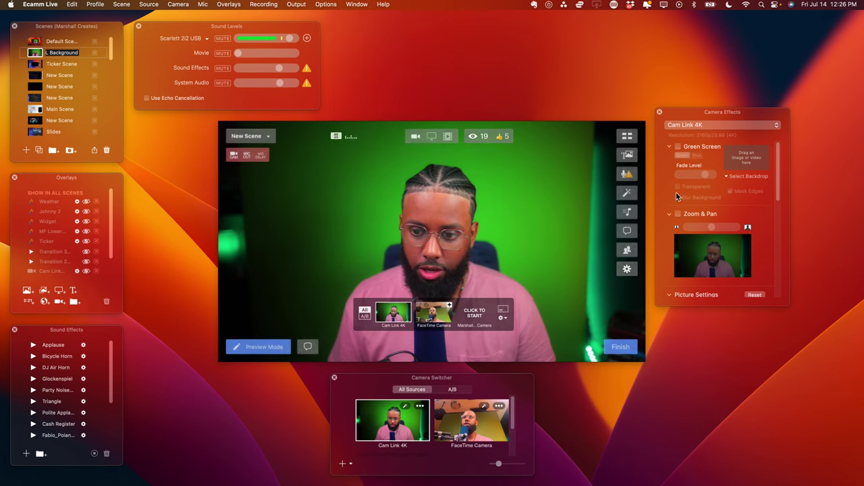
Turn on Green Screen for Cam Link 4K, fine-tune the Fade Level, and compare the result with Mask Edges off and on
{"action": "left_click", "coordinate": [677, 146]}
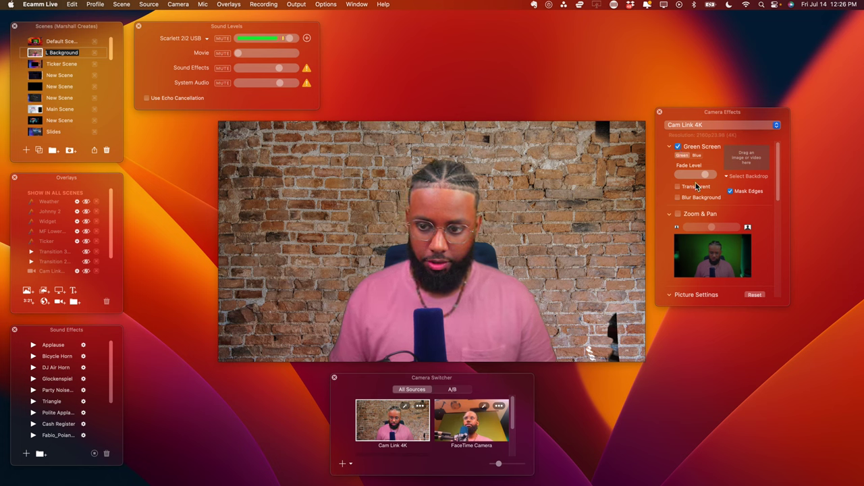
{"action": "mouse_move", "coordinate": [702, 175]}
{"action": "left_mouse_down"}
{"action": "mouse_move", "coordinate": [688, 175]}
{"action": "mouse_move", "coordinate": [701, 175]}
{"action": "left_mouse_up"}
{"action": "left_click", "coordinate": [730, 191]}
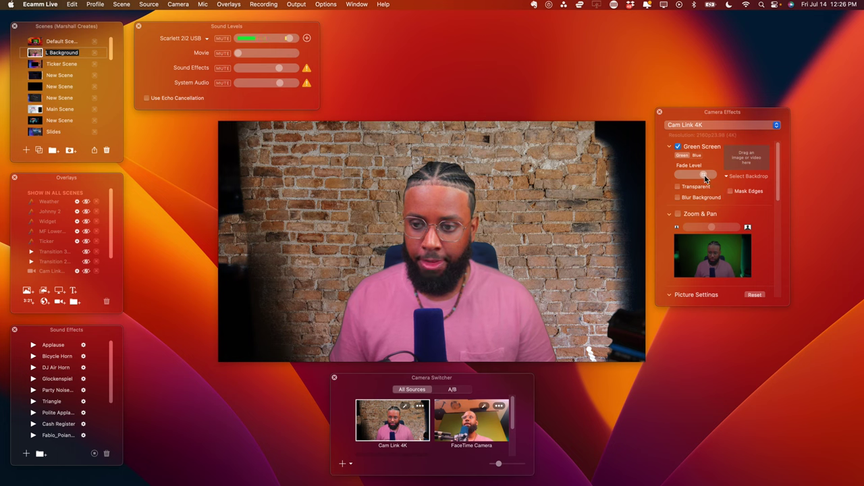
{"action": "mouse_move", "coordinate": [706, 175]}
{"action": "left_mouse_down"}
{"action": "mouse_move", "coordinate": [692, 175]}
{"action": "mouse_move", "coordinate": [706, 177]}
{"action": "left_mouse_up"}
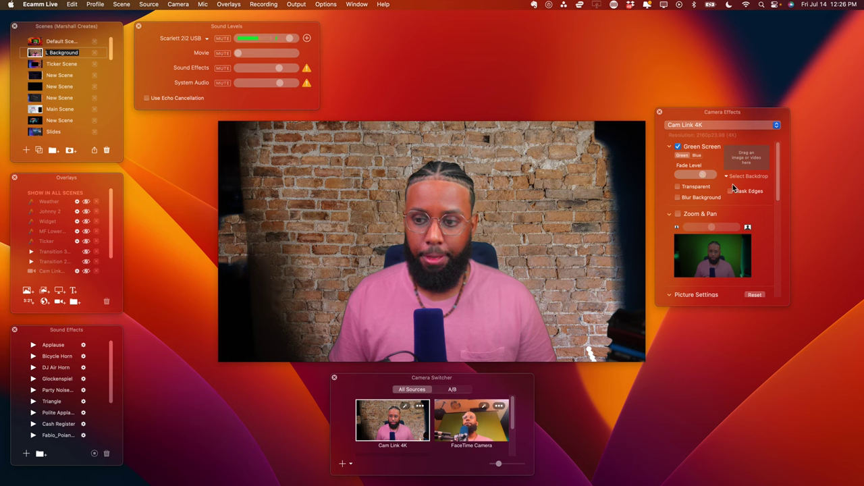
{"action": "left_click", "coordinate": [730, 191]}
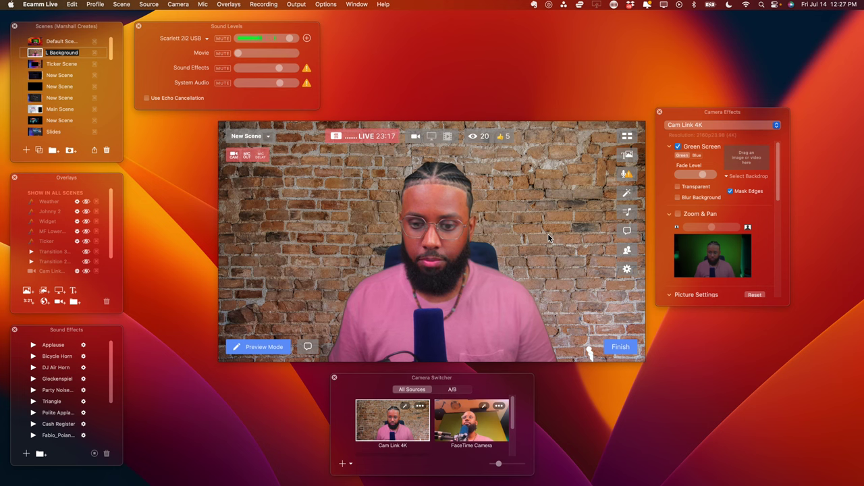
Choose the Beach sample image as the green screen backdrop and turn off Mask Edges
{"action": "left_click", "coordinate": [729, 178]}
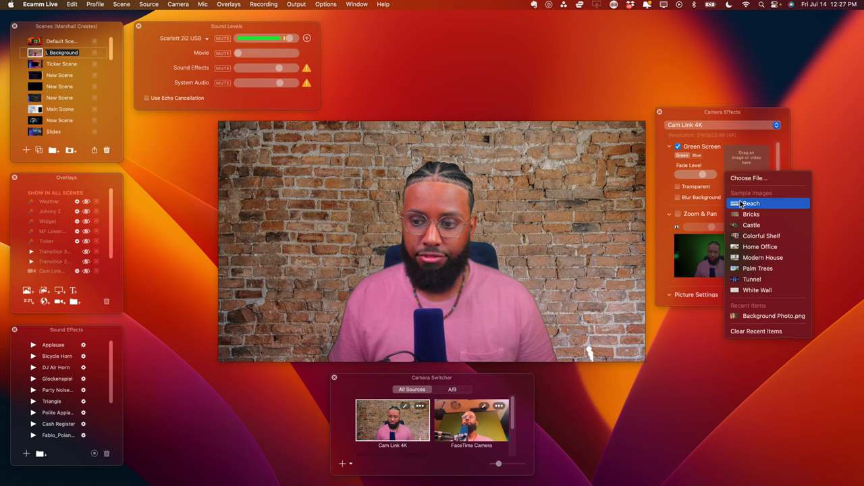
{"action": "left_click", "coordinate": [740, 206]}
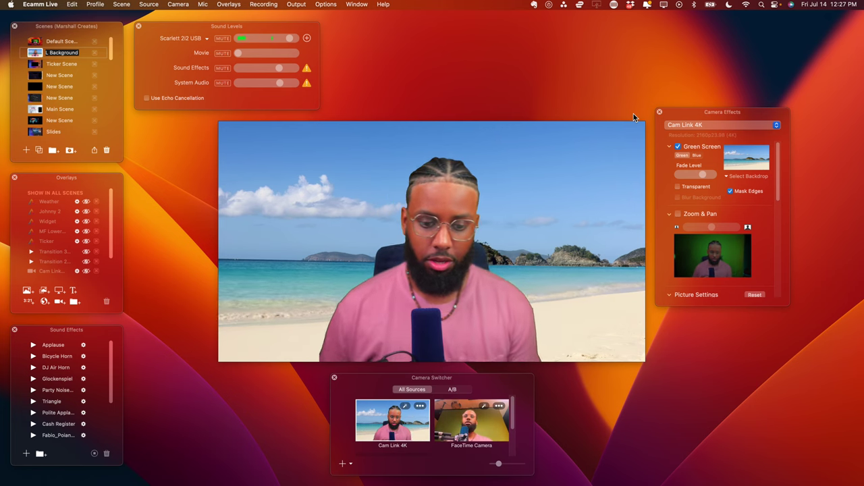
{"action": "left_click", "coordinate": [731, 192]}
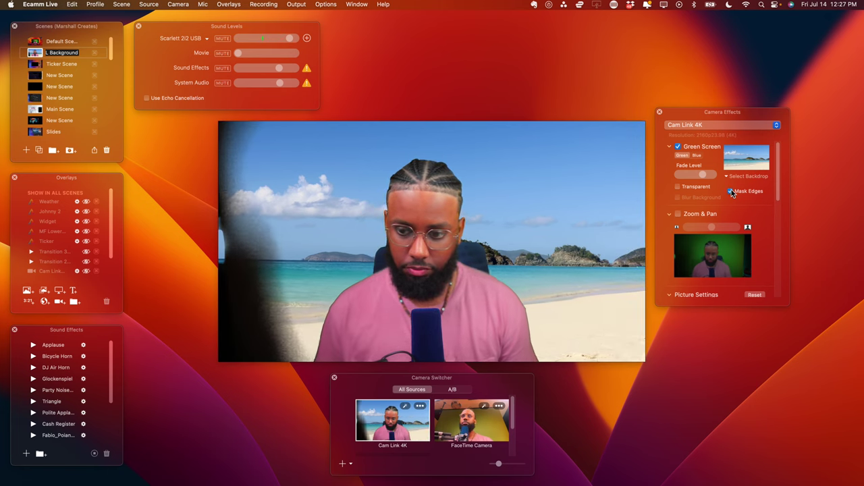
Lower the green screen Fade Level slightly and raise the strength of the Honeymoon 01_S.cube LUT for Cam Link 4K
{"action": "left_click_drag", "start_coordinate": [708, 176], "coordinate": [703, 174]}
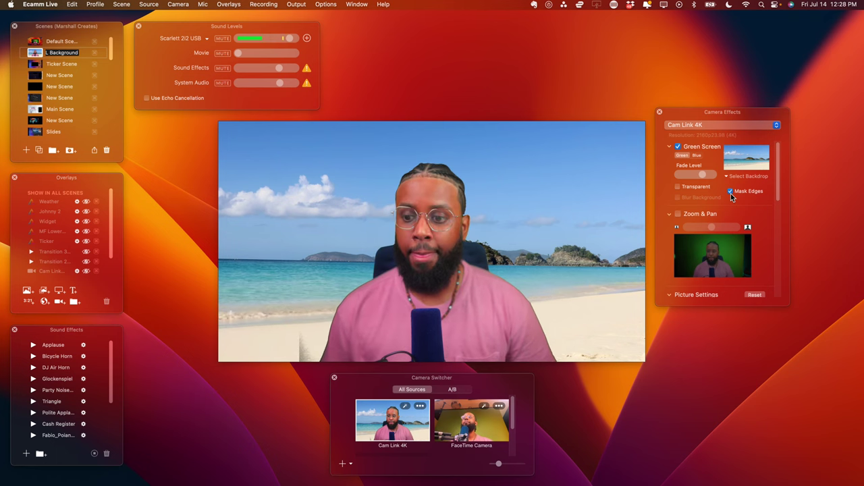
{"action": "scroll", "coordinate": [704, 239], "scroll_direction": "down", "scroll_amount": 3}
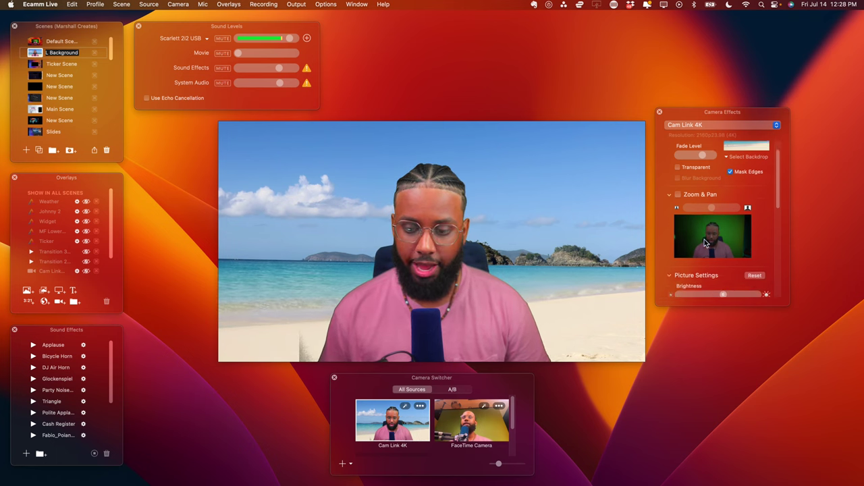
{"action": "scroll", "coordinate": [704, 243], "scroll_direction": "down", "scroll_amount": 5}
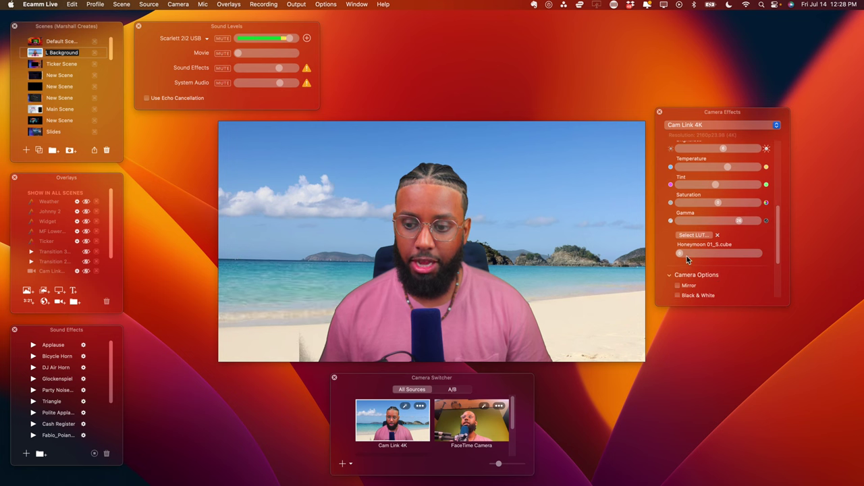
{"action": "left_click_drag", "start_coordinate": [679, 253], "coordinate": [733, 256]}
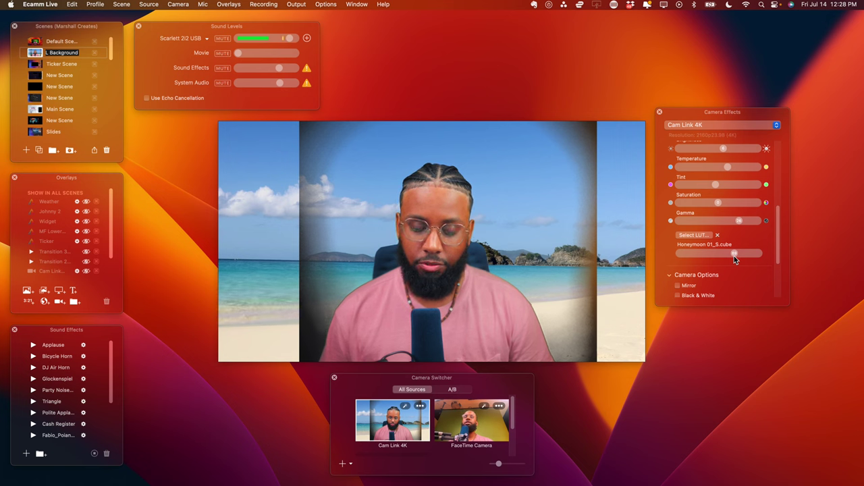
Turn off Green Screen and compare the raw camera picture with the Honeymoon 01_S.cube LUT at low and high strengths
{"action": "scroll", "coordinate": [734, 255], "scroll_direction": "up", "scroll_amount": 10}
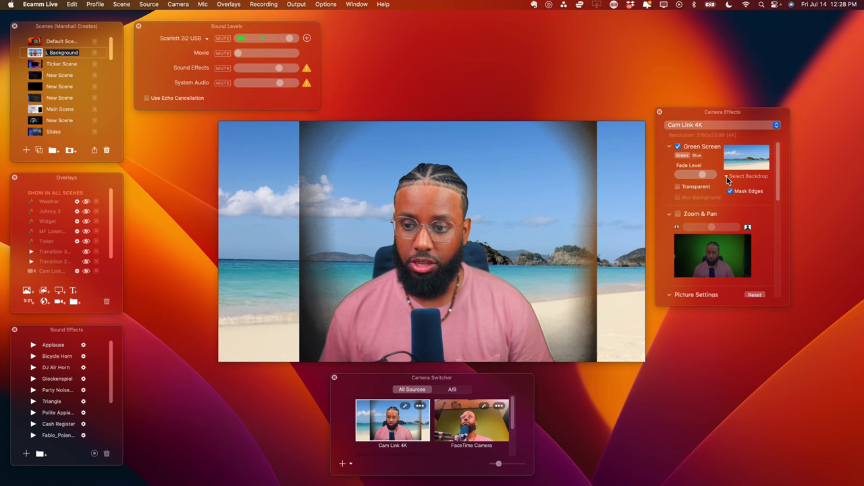
{"action": "left_click", "coordinate": [678, 147]}
{"action": "scroll", "coordinate": [727, 243], "scroll_direction": "down", "scroll_amount": 10}
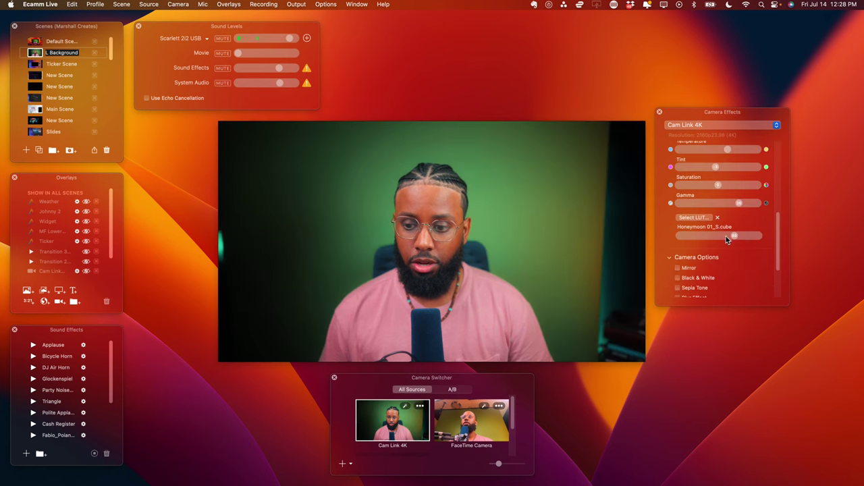
{"action": "left_click_drag", "start_coordinate": [727, 236], "coordinate": [669, 234]}
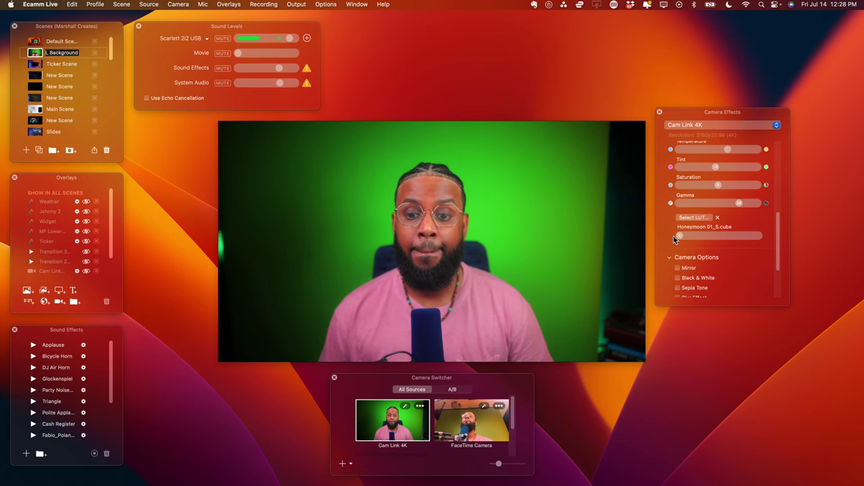
{"action": "left_click_drag", "start_coordinate": [679, 236], "coordinate": [754, 243]}
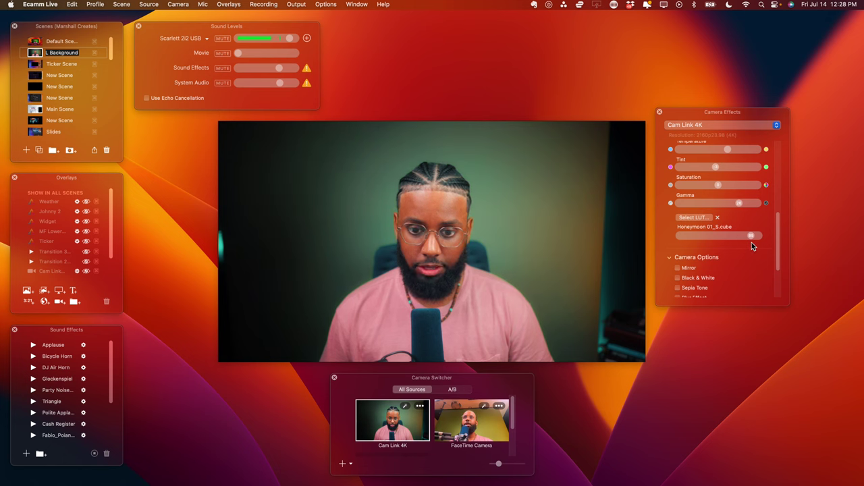
{"action": "left_click_drag", "start_coordinate": [731, 247], "coordinate": [759, 251]}
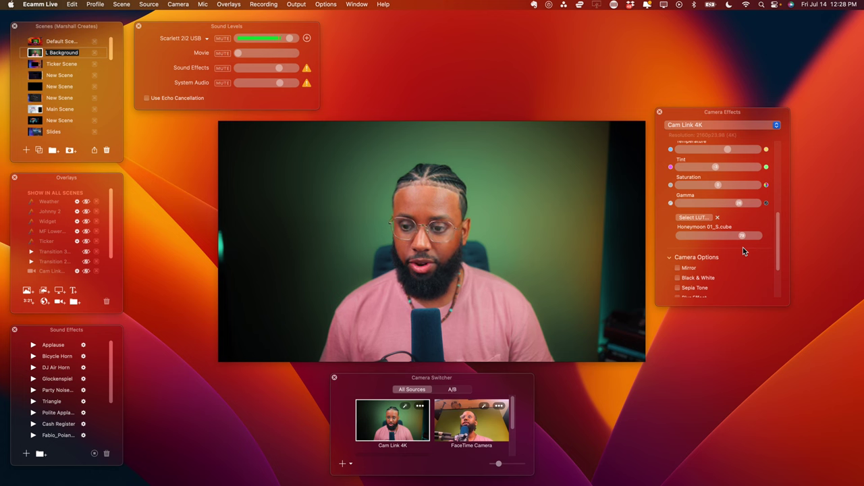
{"action": "left_click_drag", "start_coordinate": [743, 248], "coordinate": [687, 255]}
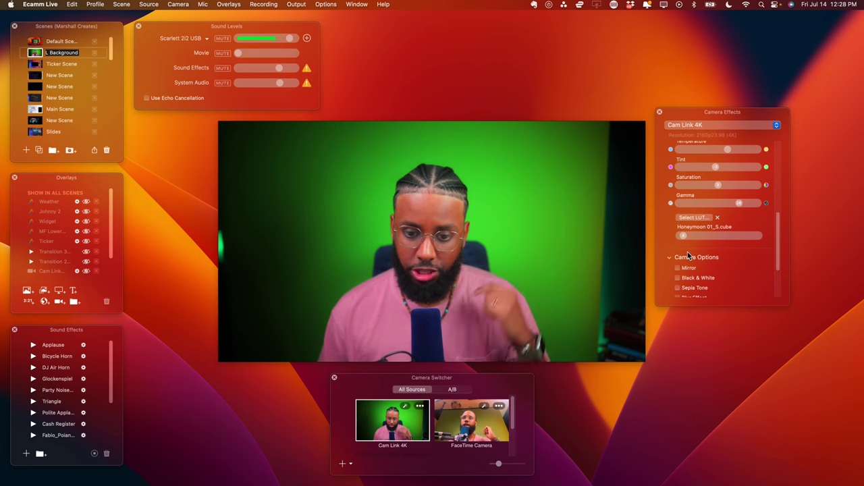
{"action": "left_click_drag", "start_coordinate": [688, 254], "coordinate": [735, 249]}
Turn Green Screen back on for Cam Link 4K and apply the Beach sample image as its backdrop
{"action": "scroll", "coordinate": [735, 248], "scroll_direction": "up", "scroll_amount": 10}
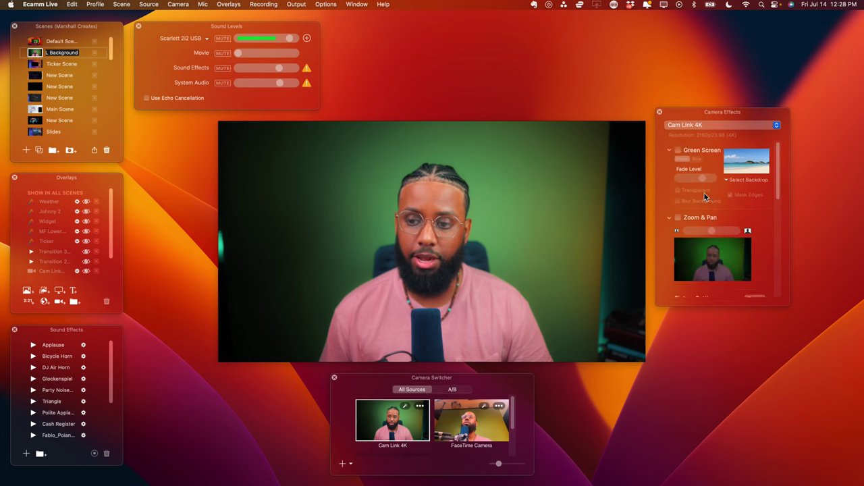
{"action": "left_click", "coordinate": [678, 146]}
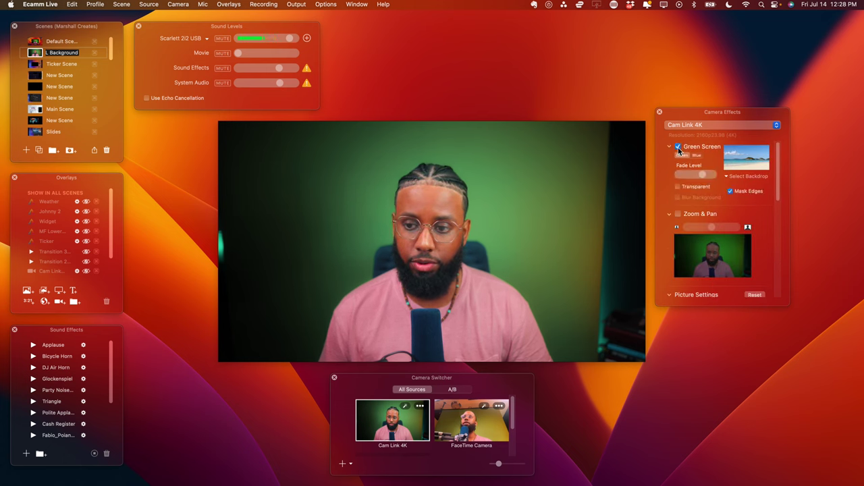
{"action": "left_click", "coordinate": [678, 147]}
{"action": "left_click", "coordinate": [678, 146]}
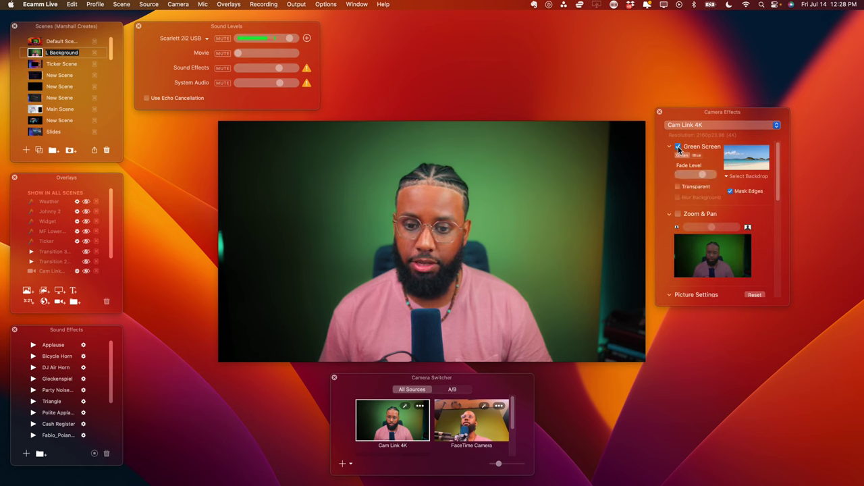
{"action": "left_click", "coordinate": [739, 177]}
{"action": "left_click", "coordinate": [742, 201]}
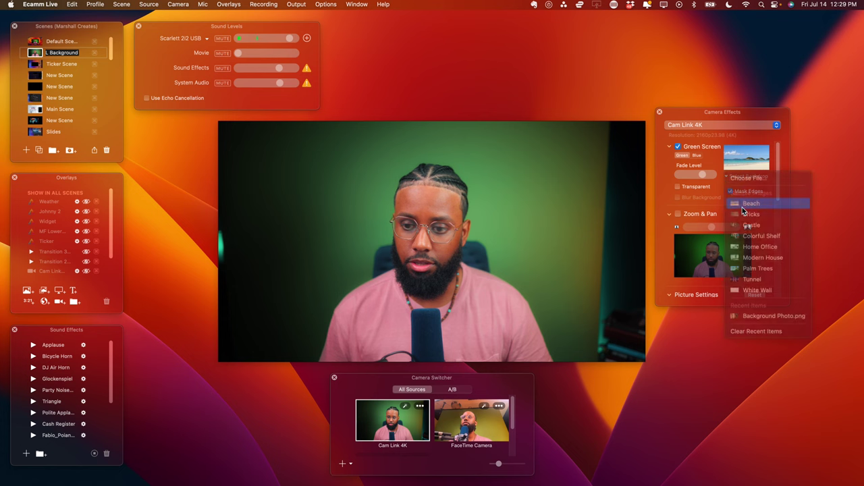
Reduce the strength of the Honeymoon 01_S.cube LUT to its minimum
{"action": "scroll", "coordinate": [733, 214], "scroll_direction": "down", "scroll_amount": 6}
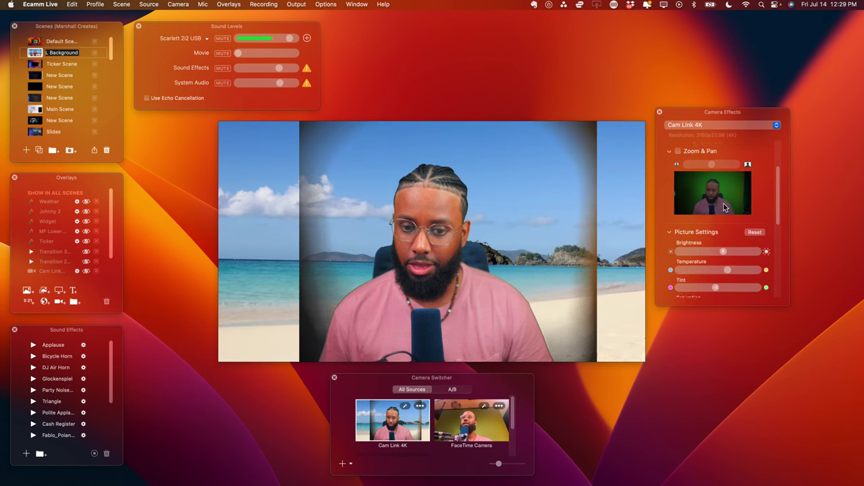
{"action": "scroll", "coordinate": [735, 257], "scroll_direction": "down", "scroll_amount": 2}
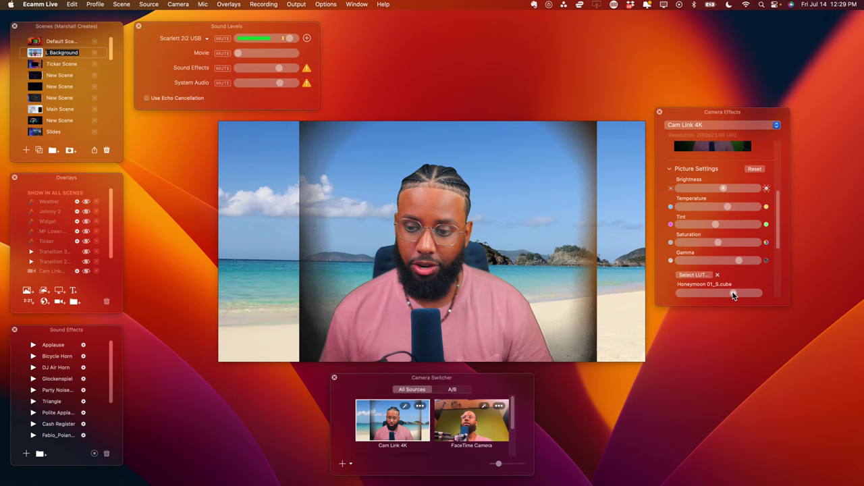
{"action": "left_click_drag", "start_coordinate": [733, 294], "coordinate": [680, 293]}
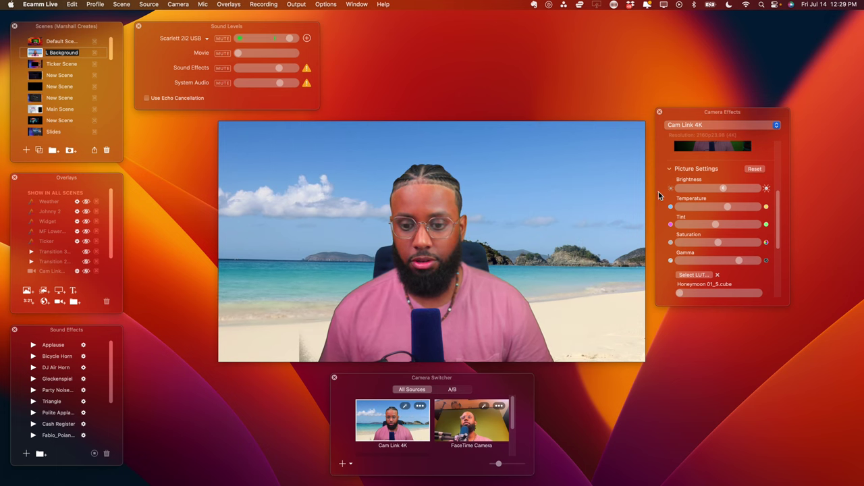
Preview the green screen with the Transparent option on, and turn the option back off
{"action": "scroll", "coordinate": [745, 222], "scroll_direction": "up", "scroll_amount": 5}
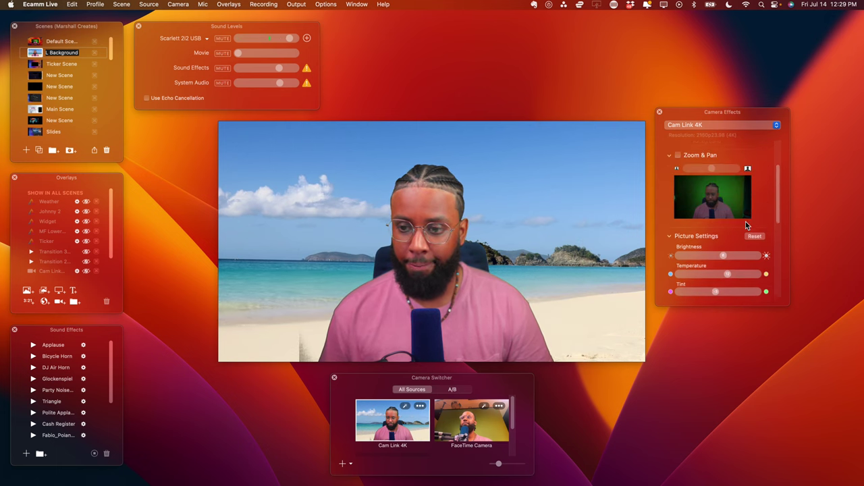
{"action": "scroll", "coordinate": [746, 223], "scroll_direction": "up", "scroll_amount": 1}
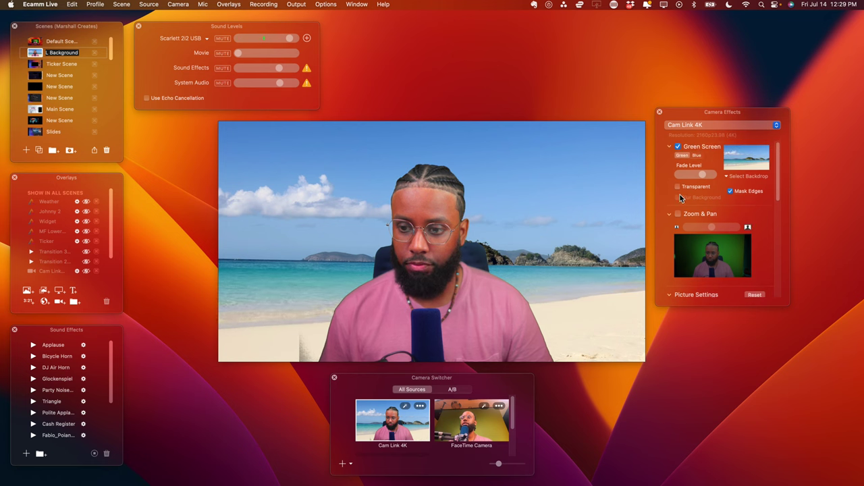
{"action": "left_click", "coordinate": [679, 188]}
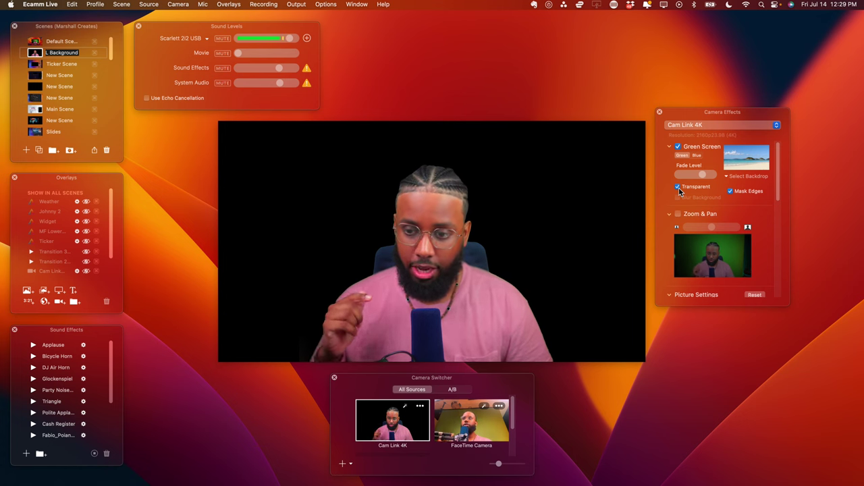
{"action": "left_click", "coordinate": [678, 187]}
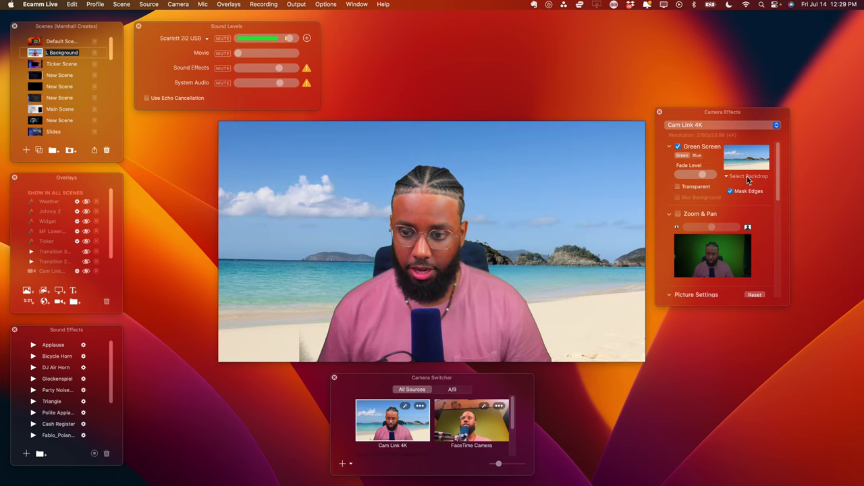
Try the Palm Trees, Modern House, Home Office and White Wall sample images as green screen backdrops
{"action": "left_click", "coordinate": [747, 176]}
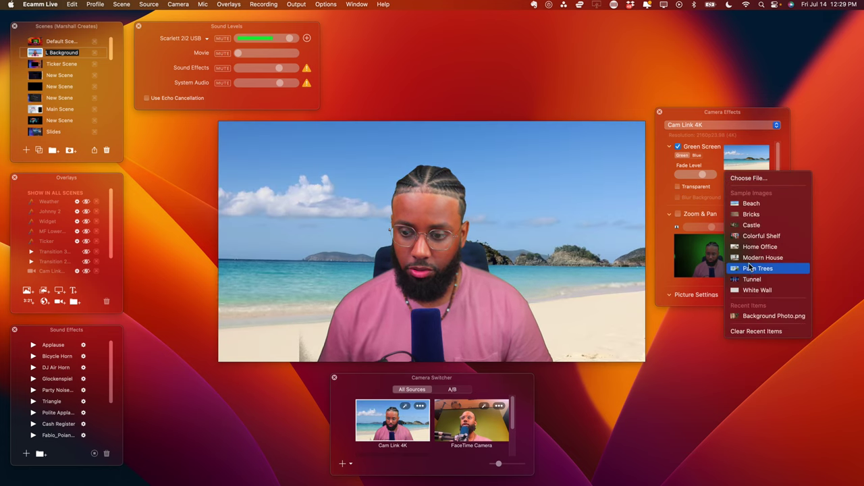
{"action": "left_click", "coordinate": [753, 227]}
{"action": "left_click", "coordinate": [749, 177]}
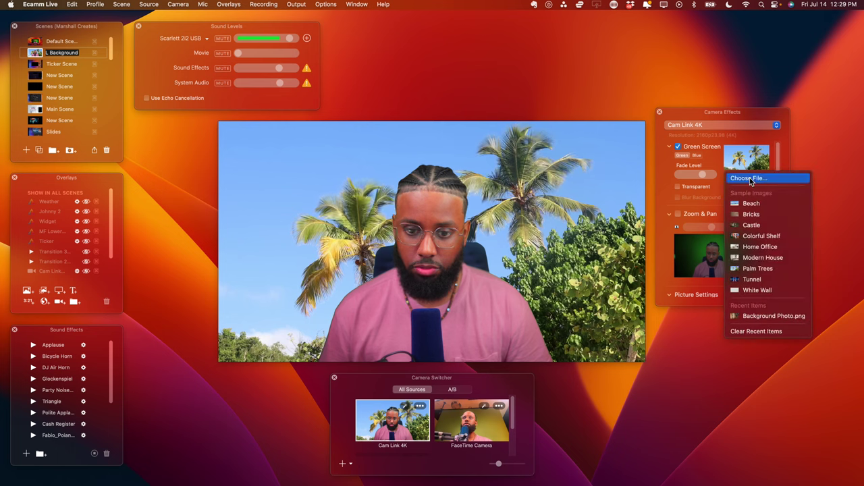
{"action": "left_click", "coordinate": [761, 257]}
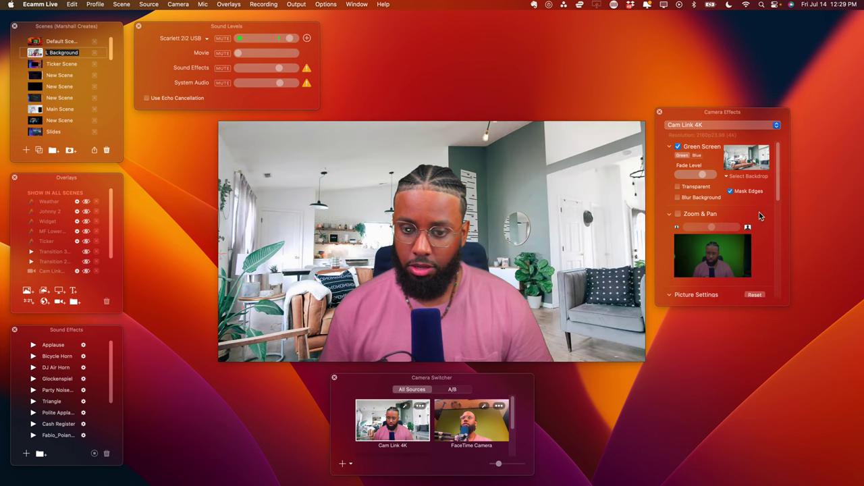
{"action": "left_click", "coordinate": [749, 178]}
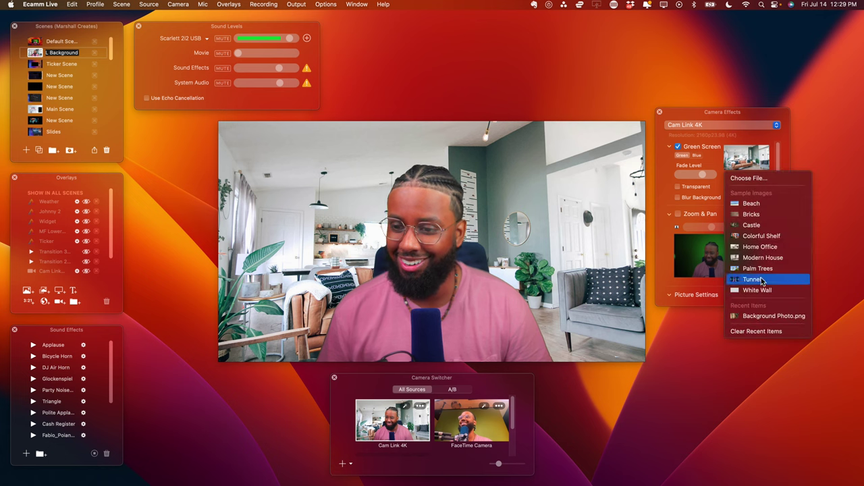
{"action": "left_click", "coordinate": [757, 248]}
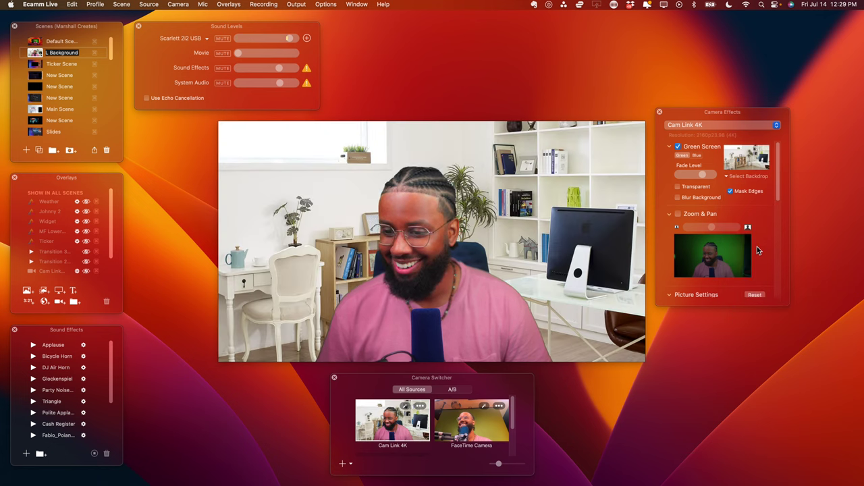
{"action": "left_click", "coordinate": [747, 180]}
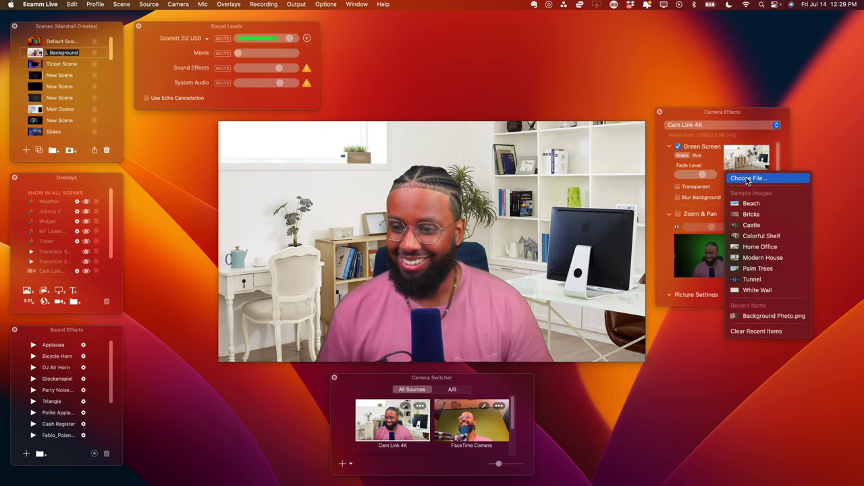
{"action": "left_click", "coordinate": [759, 290]}
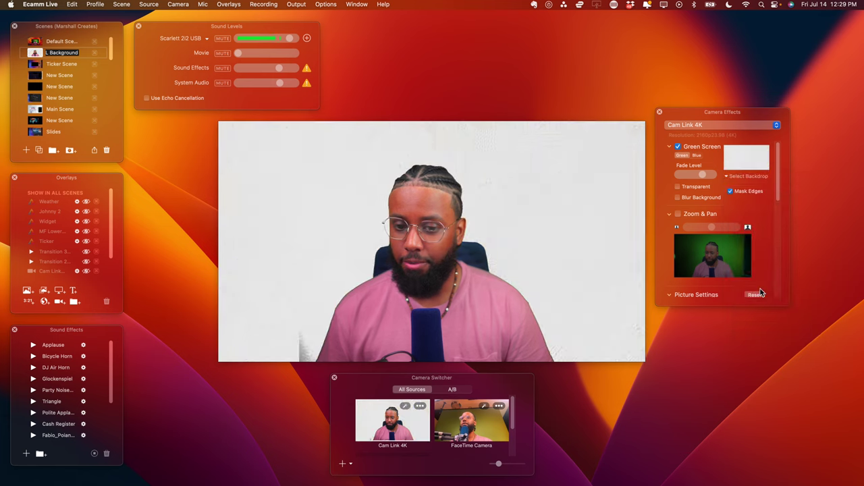
Load the image file Maryland Office.jpg from the Episode 19 folder as the green screen backdrop
{"action": "left_click", "coordinate": [745, 176]}
{"action": "left_click", "coordinate": [745, 180]}
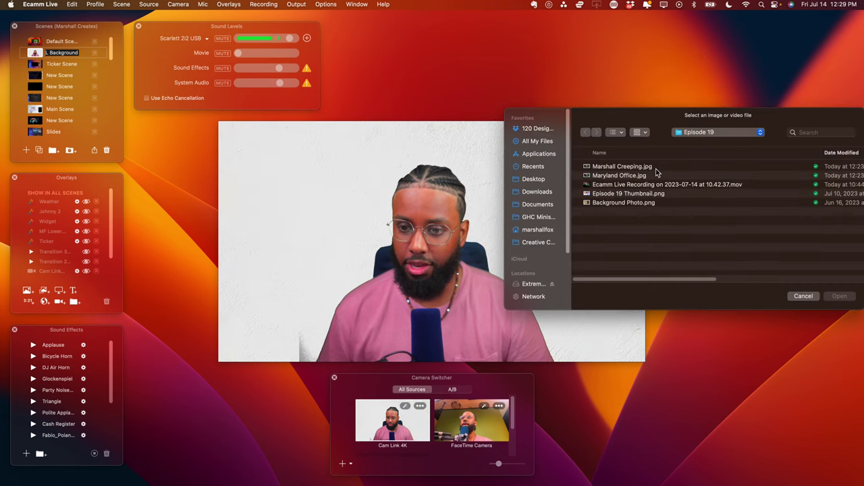
{"action": "left_click", "coordinate": [656, 168]}
{"action": "left_click", "coordinate": [651, 175]}
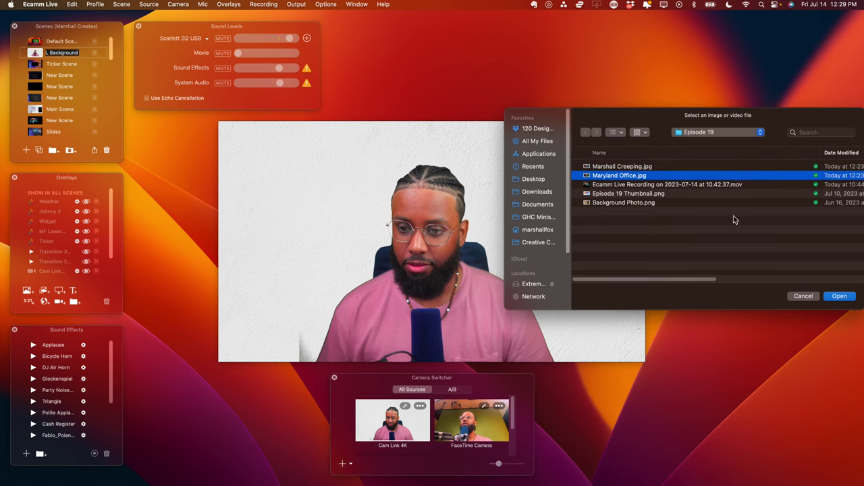
{"action": "left_click", "coordinate": [838, 297]}
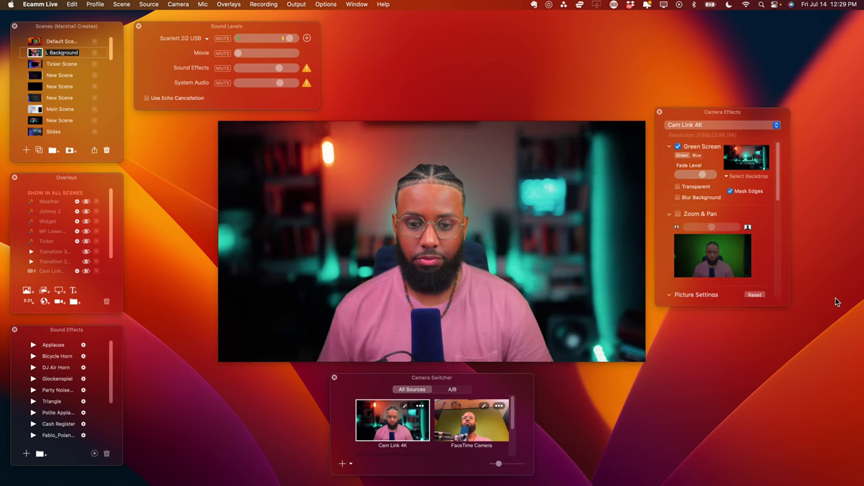
Toggle Green Screen off and on to compare the real background with the office backdrop, leaving it on
{"action": "mouse_move", "coordinate": [595, 175]}
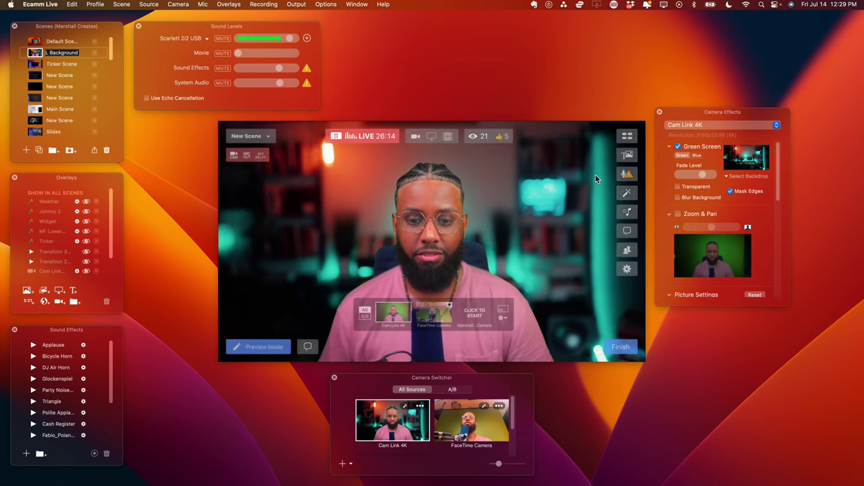
{"action": "left_click", "coordinate": [676, 146]}
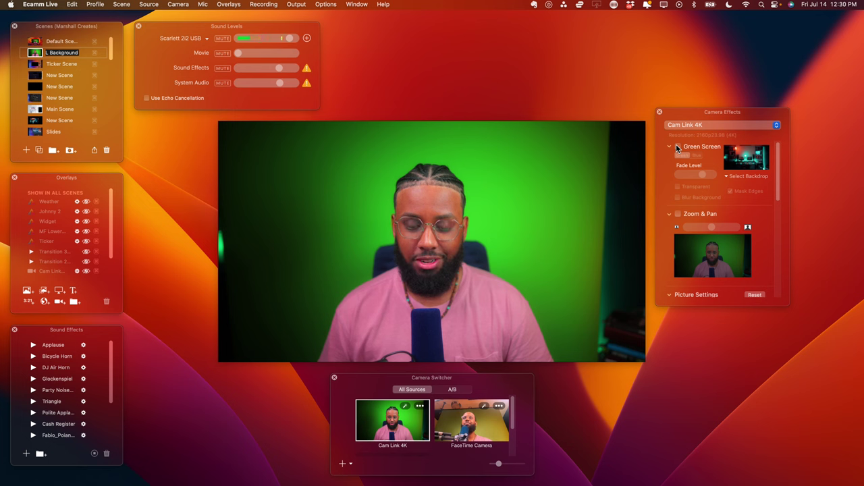
{"action": "left_click", "coordinate": [677, 146]}
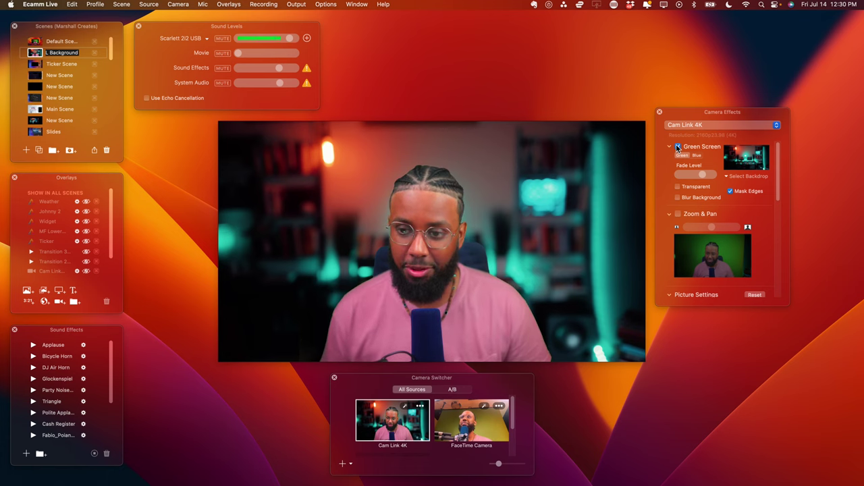
{"action": "left_click", "coordinate": [677, 146]}
{"action": "left_click", "coordinate": [677, 145]}
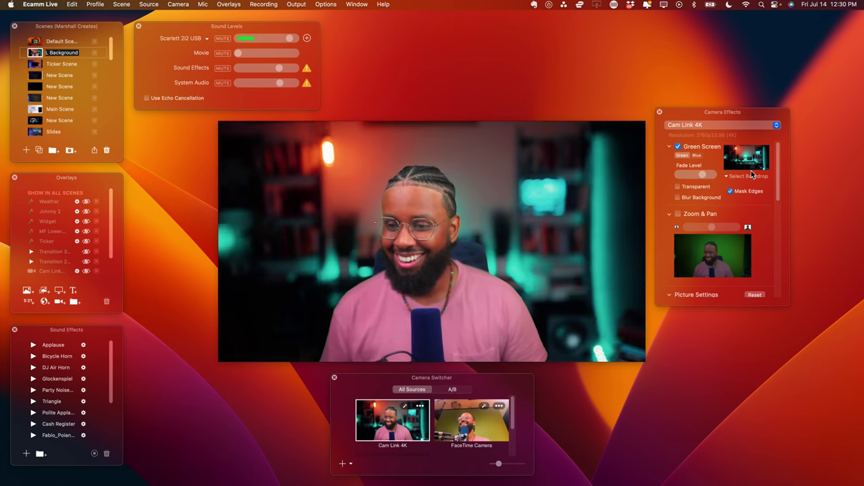
Load the Creeping JPG still from the Episode 19 folder as the green screen backdrop
{"action": "left_click", "coordinate": [748, 177]}
{"action": "left_click", "coordinate": [529, 174]}
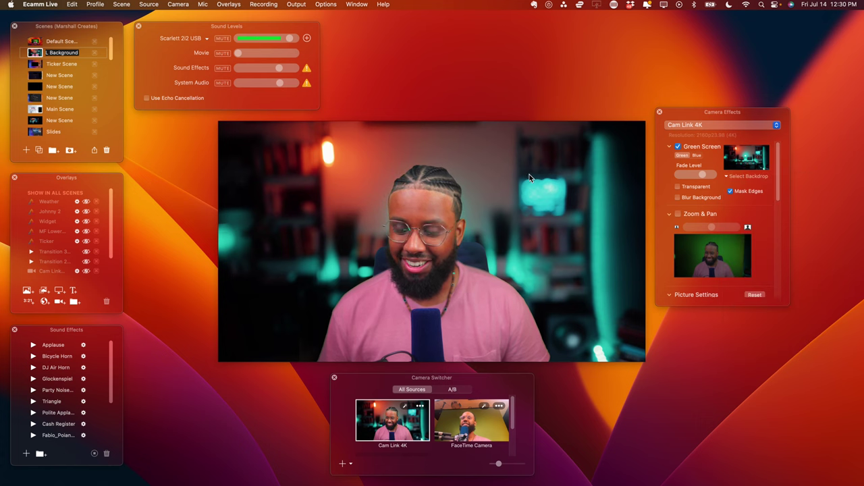
{"action": "left_click", "coordinate": [587, 169]}
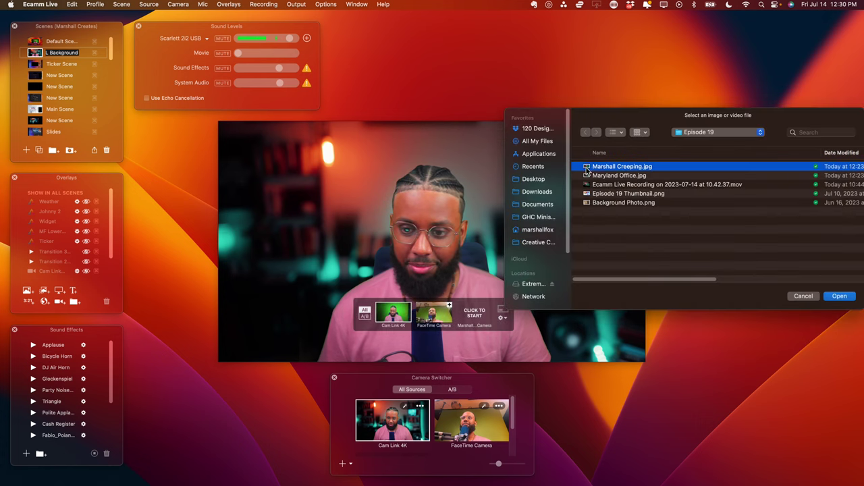
{"action": "left_click", "coordinate": [838, 299]}
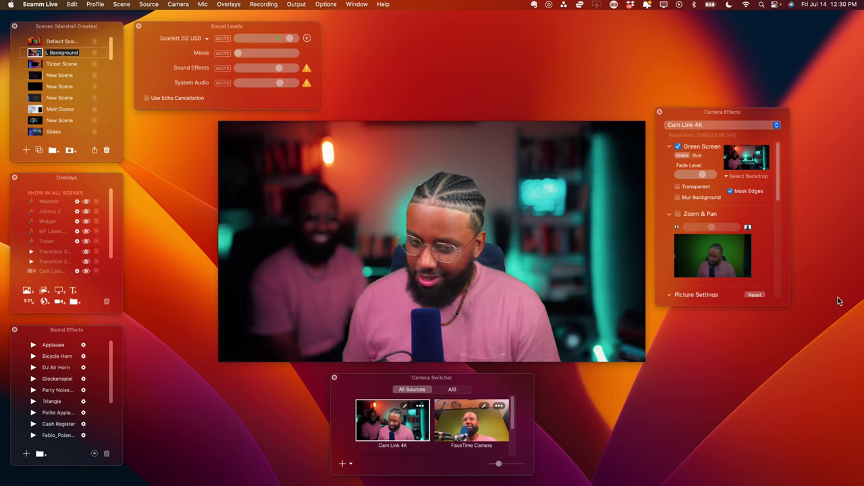
Replace the green screen backdrop with Background Photo.png from the Episode 19 folder
{"action": "left_click", "coordinate": [747, 177]}
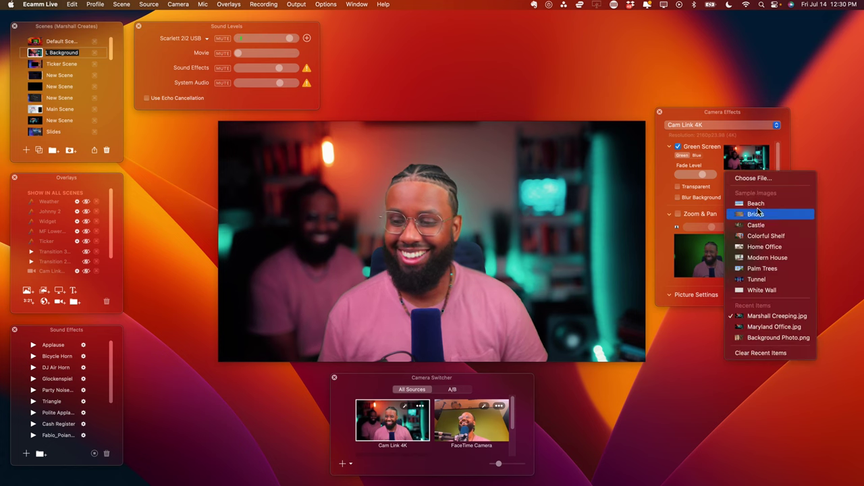
{"action": "left_click", "coordinate": [740, 178]}
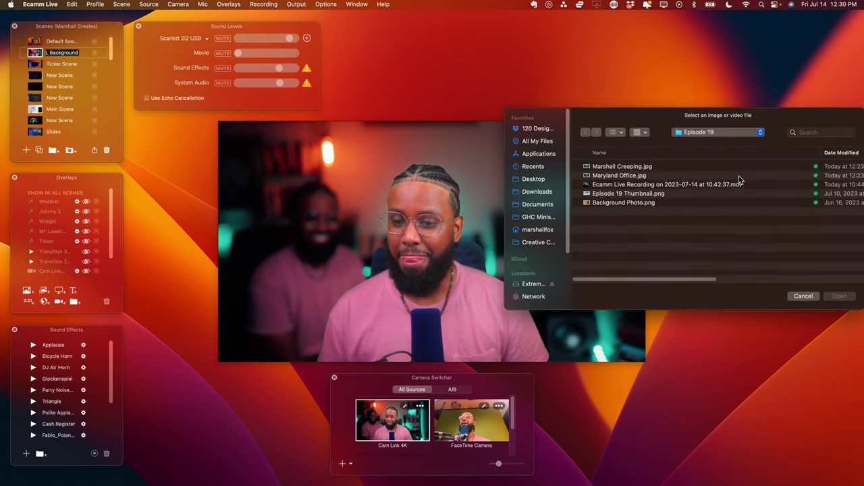
{"action": "left_click", "coordinate": [642, 204]}
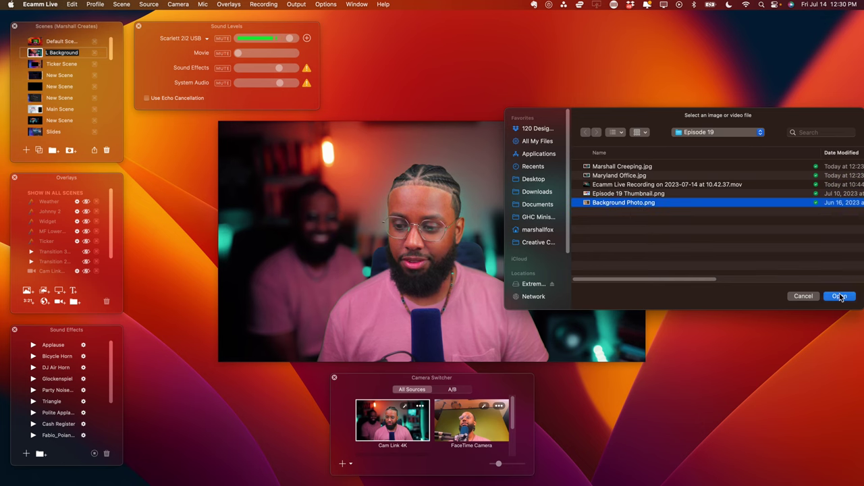
{"action": "left_click", "coordinate": [839, 296]}
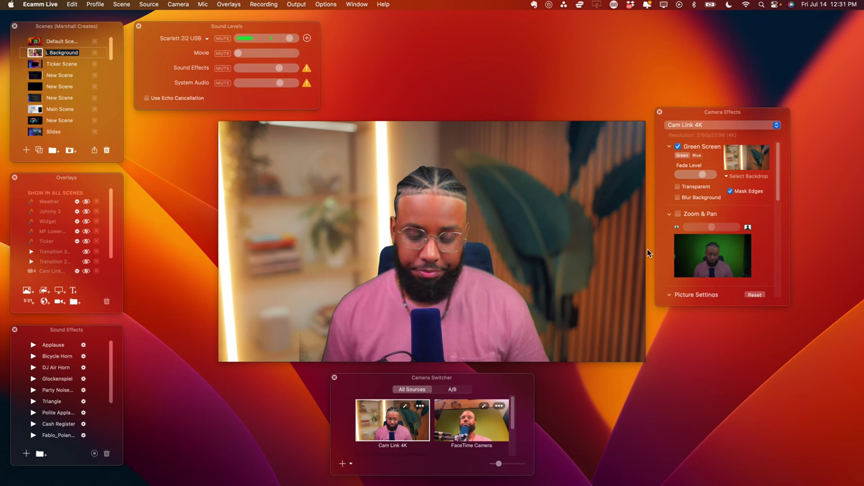
Preview Blur Background on the Background Photo.png backdrop, and turn the option back off
{"action": "mouse_move", "coordinate": [529, 260]}
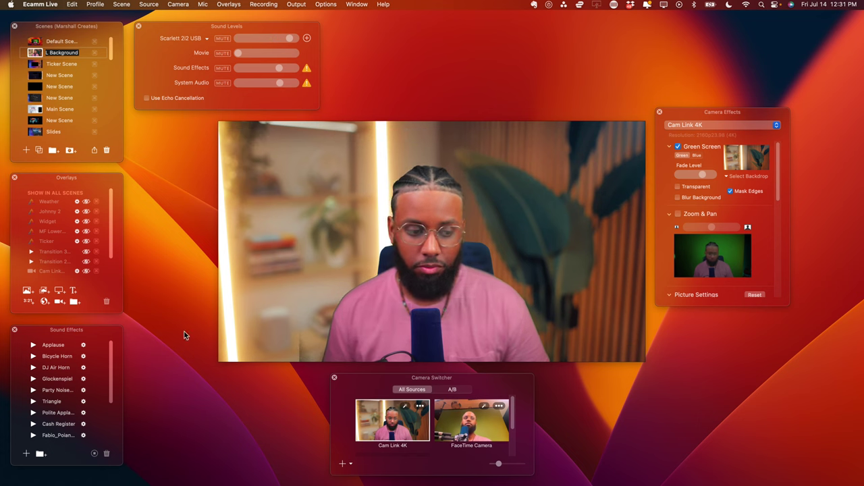
{"action": "left_click", "coordinate": [750, 176]}
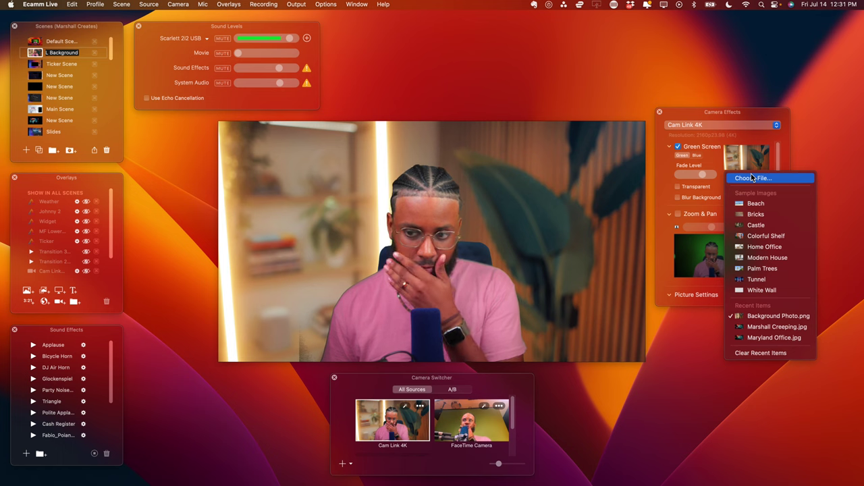
{"action": "left_click", "coordinate": [701, 186]}
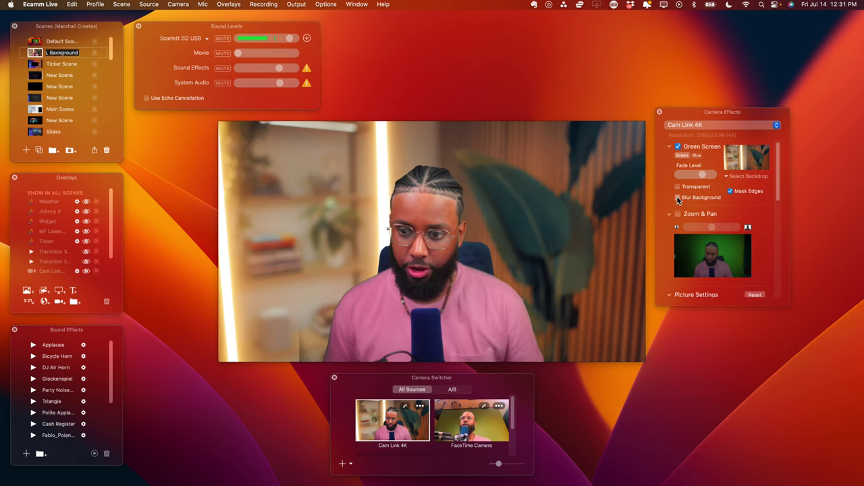
{"action": "left_click", "coordinate": [678, 197]}
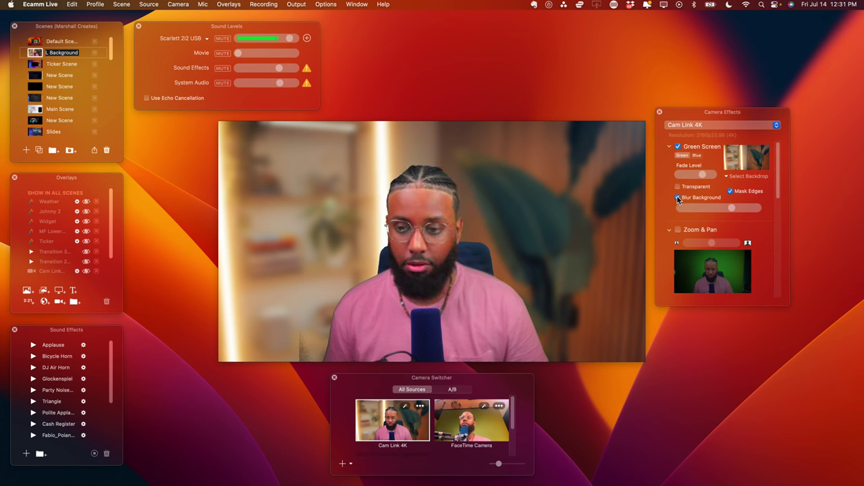
{"action": "left_click", "coordinate": [678, 197]}
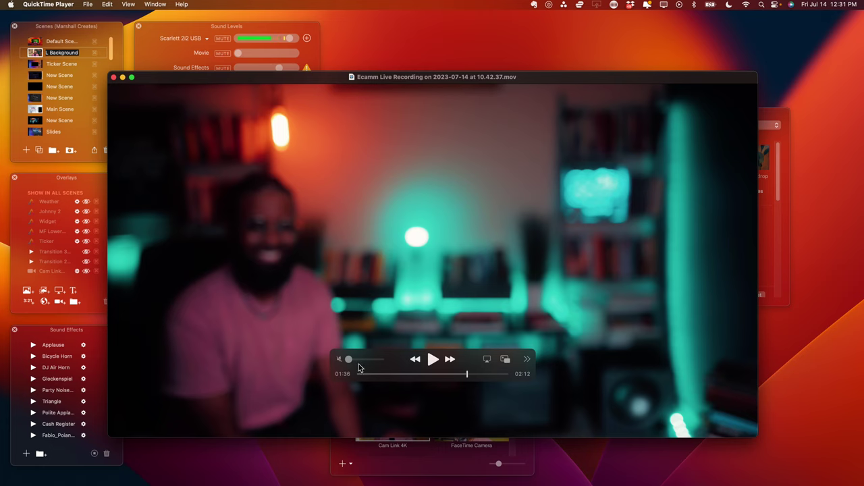
Switch to QuickTime Player, find the sharp frame of the empty office in the recording, shrink the player window, and capture the frame with Snagit
{"action": "left_click_drag", "start_coordinate": [392, 373], "coordinate": [370, 377]}
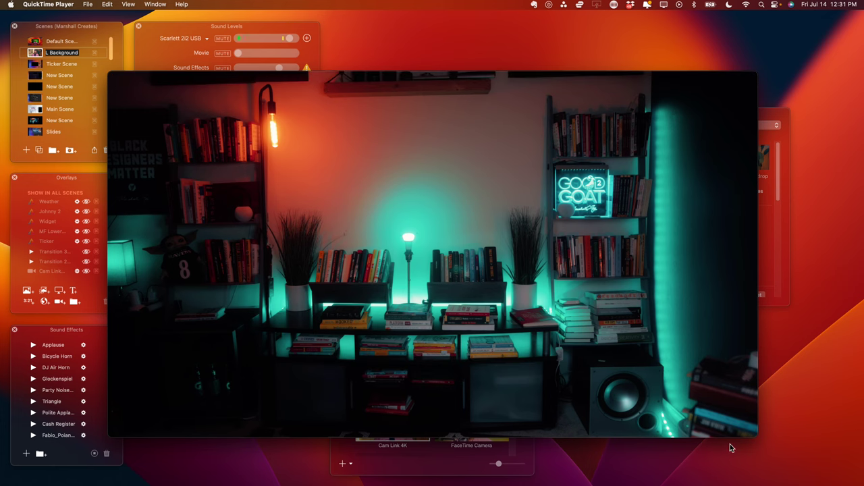
{"action": "left_click_drag", "start_coordinate": [760, 439], "coordinate": [663, 429]}
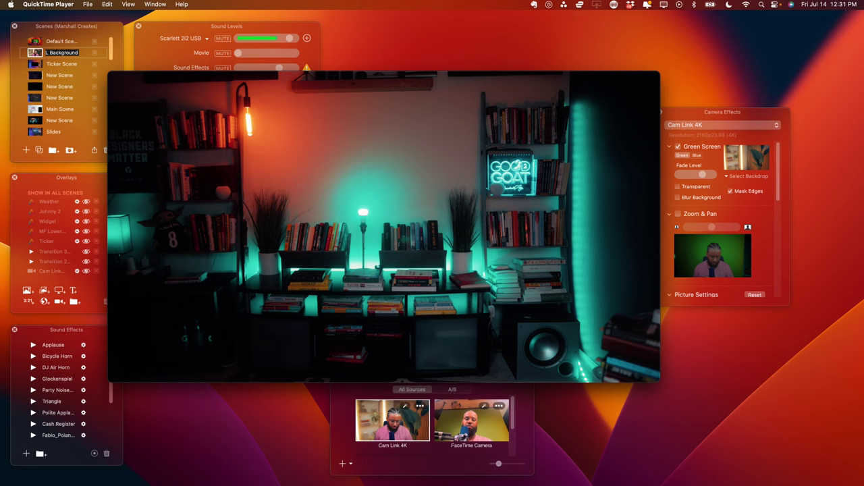
{"action": "key", "text": "cmd+shift+5"}
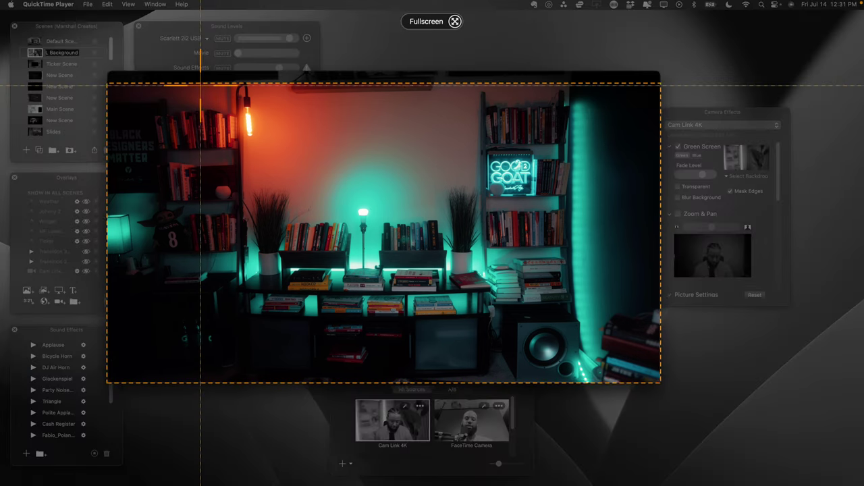
{"action": "left_click", "coordinate": [293, 405]}
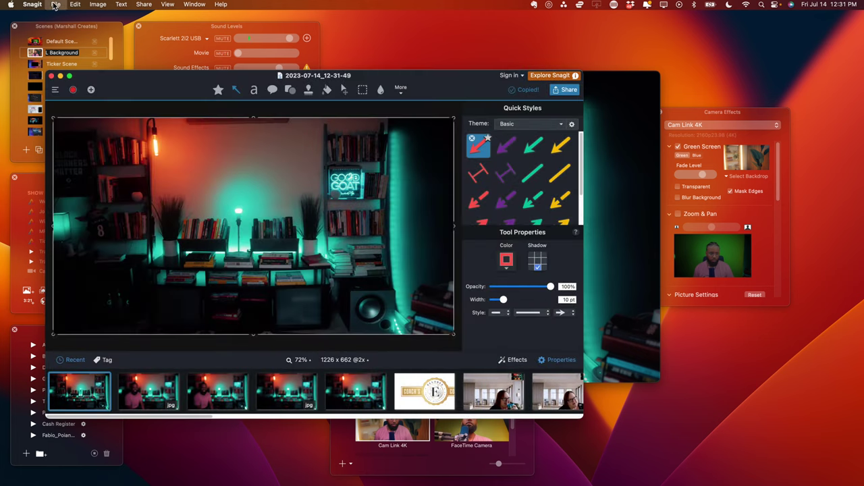
Save the captured office still as Crisp Bg.jpg in the Episode 19 folder
{"action": "left_click", "coordinate": [55, 4]}
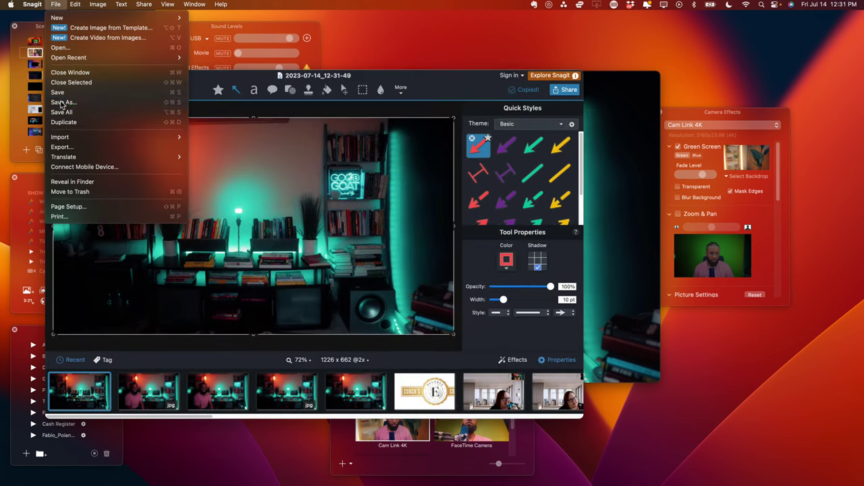
{"action": "left_click", "coordinate": [62, 102]}
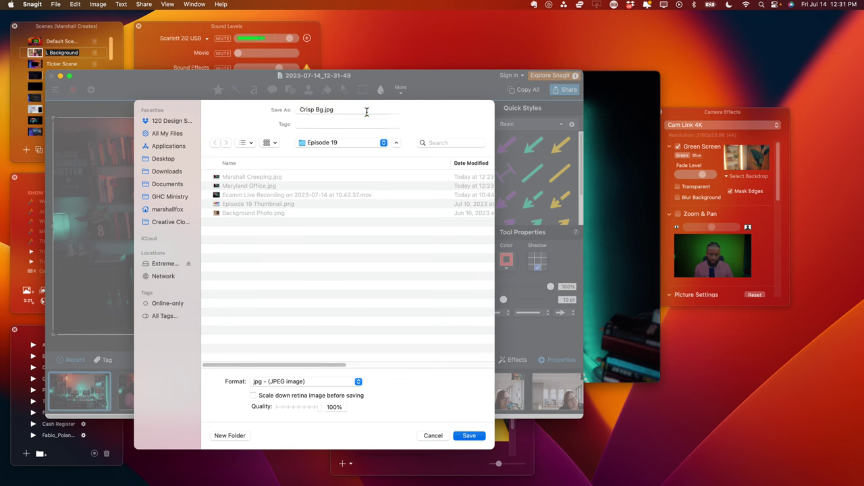
{"action": "key", "text": "Return"}
Close the QuickTime recording and minimize the Snagit editor to get back to Ecamm Live
{"action": "left_click", "coordinate": [646, 212]}
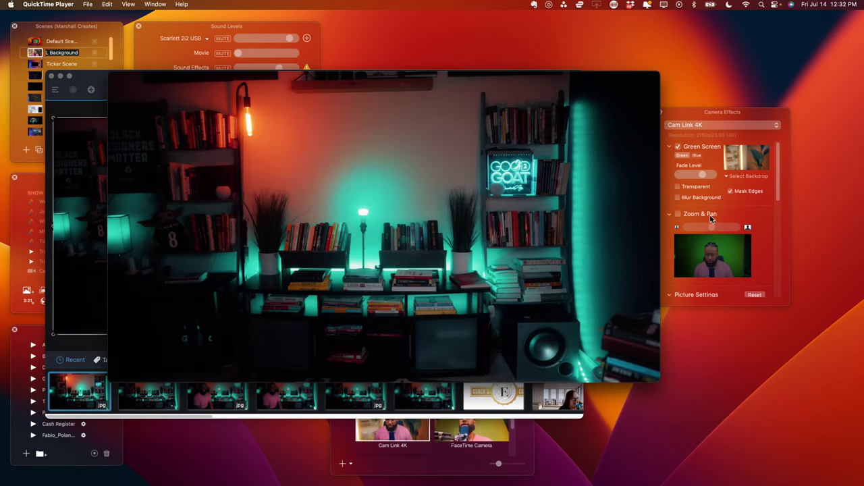
{"action": "left_click", "coordinate": [115, 79]}
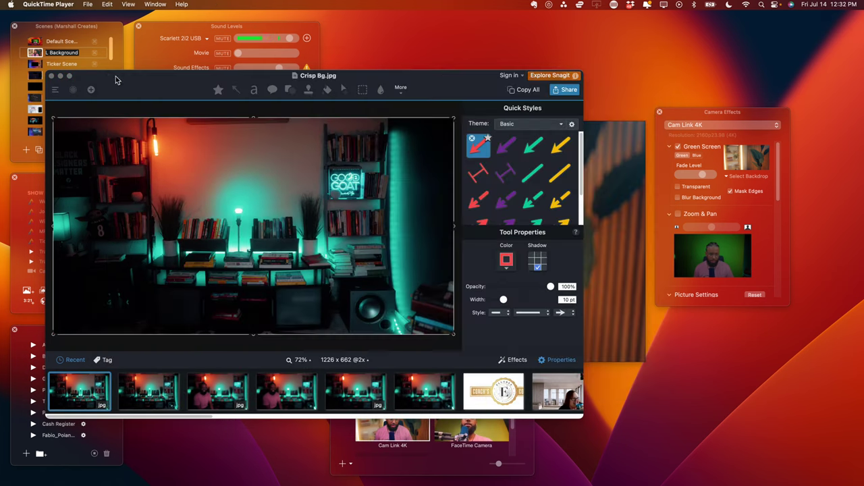
{"action": "left_click", "coordinate": [61, 76]}
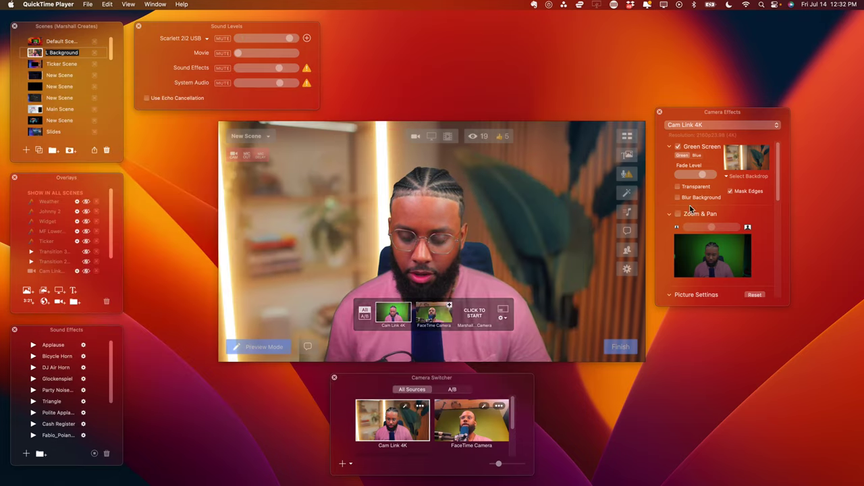
Load Crisp Bg.jpg from the Episode 19 folder as the green screen backdrop
{"action": "left_click", "coordinate": [749, 175]}
{"action": "left_click", "coordinate": [746, 177]}
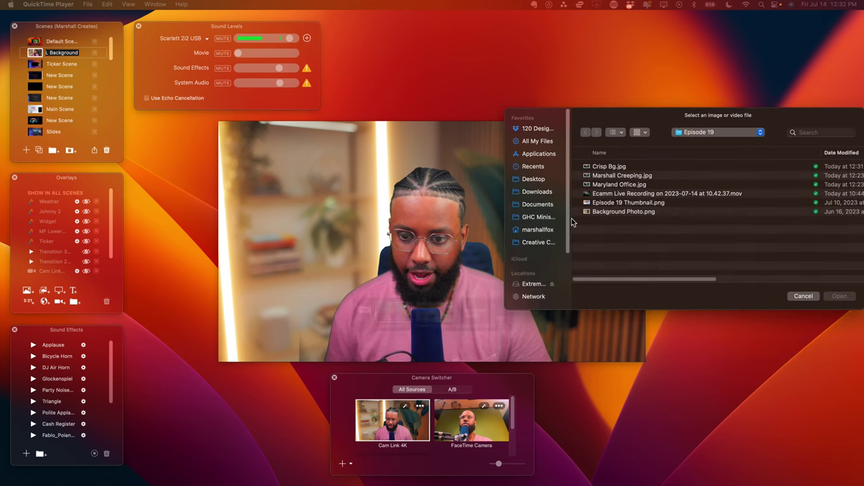
{"action": "left_click", "coordinate": [609, 166]}
{"action": "left_click", "coordinate": [842, 297]}
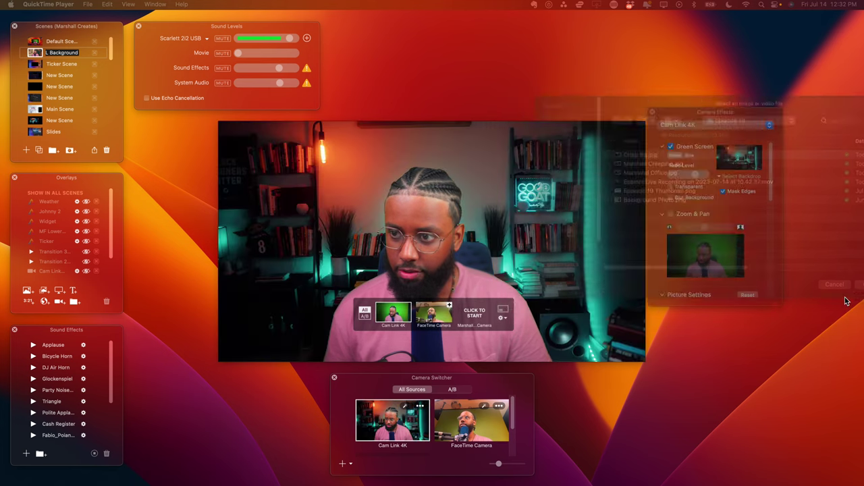
Turn on Blur Background for the sharp office backdrop
{"action": "scroll", "coordinate": [677, 232], "scroll_direction": "down", "scroll_amount": 5}
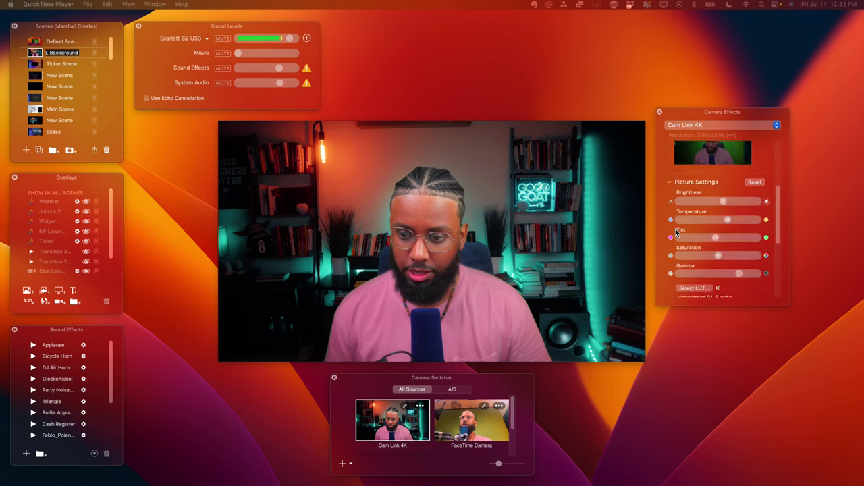
{"action": "scroll", "coordinate": [677, 232], "scroll_direction": "up", "scroll_amount": 4}
{"action": "left_click", "coordinate": [677, 190]}
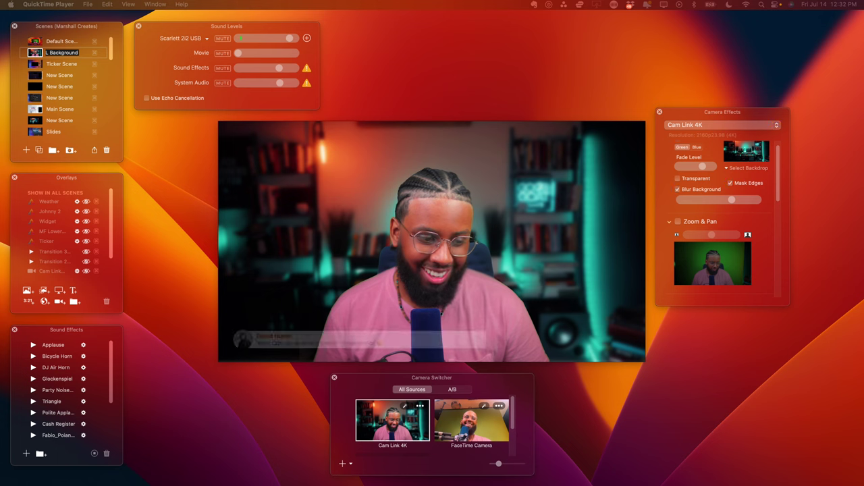
Turn on the Transparent option for the green screen and turn off Blur Background
{"action": "mouse_move", "coordinate": [472, 226]}
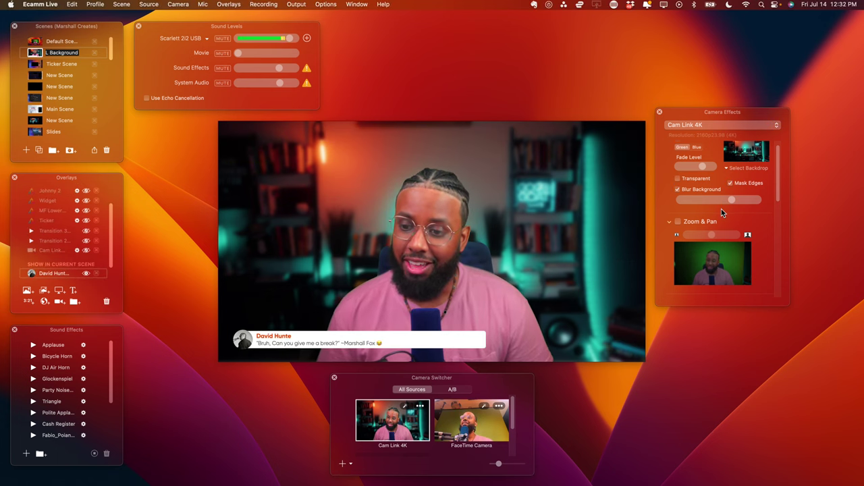
{"action": "scroll", "coordinate": [721, 212], "scroll_direction": "down", "scroll_amount": 2}
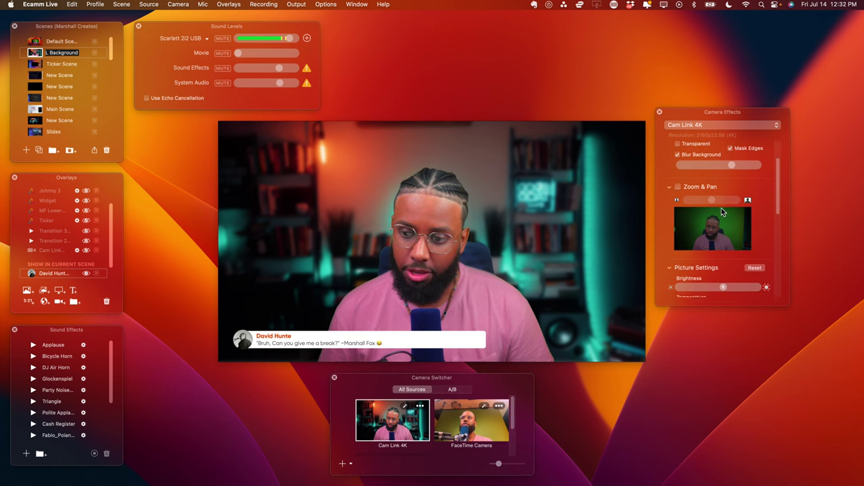
{"action": "scroll", "coordinate": [721, 213], "scroll_direction": "down", "scroll_amount": 2}
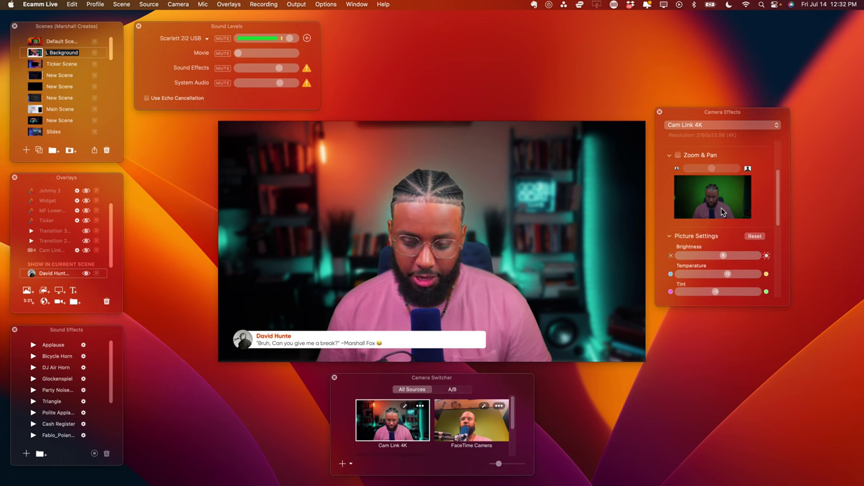
{"action": "scroll", "coordinate": [721, 213], "scroll_direction": "down", "scroll_amount": 10}
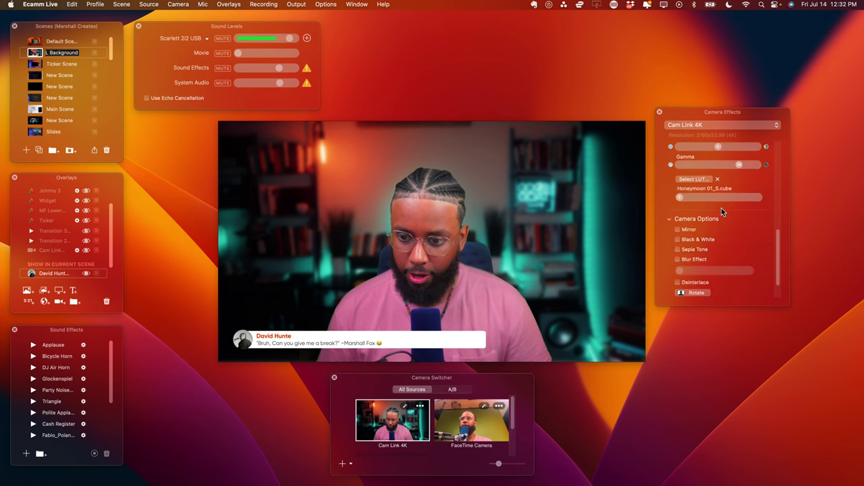
{"action": "scroll", "coordinate": [721, 208], "scroll_direction": "up", "scroll_amount": 15}
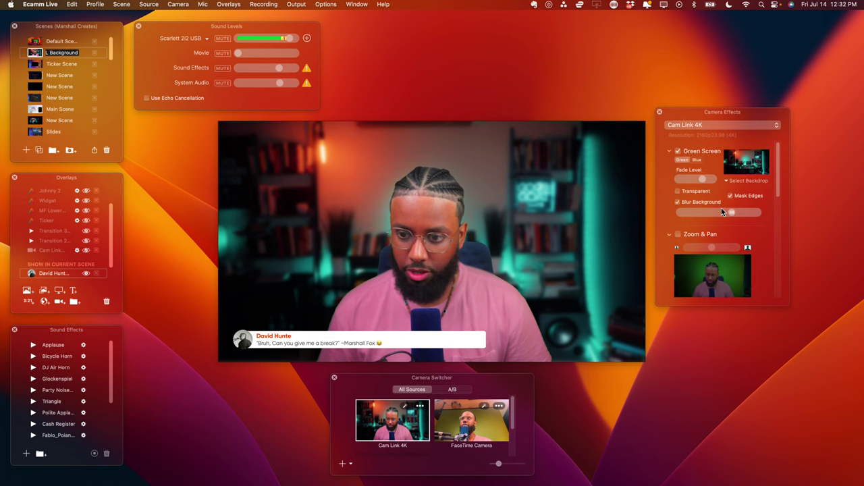
{"action": "left_click", "coordinate": [677, 187]}
{"action": "left_click", "coordinate": [677, 197]}
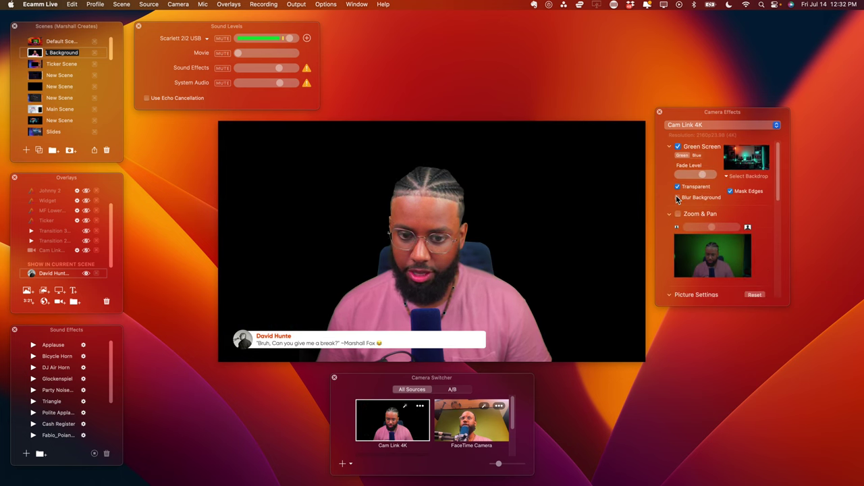
Change the scene's source from Camera to Share Screen
{"action": "mouse_move", "coordinate": [465, 255]}
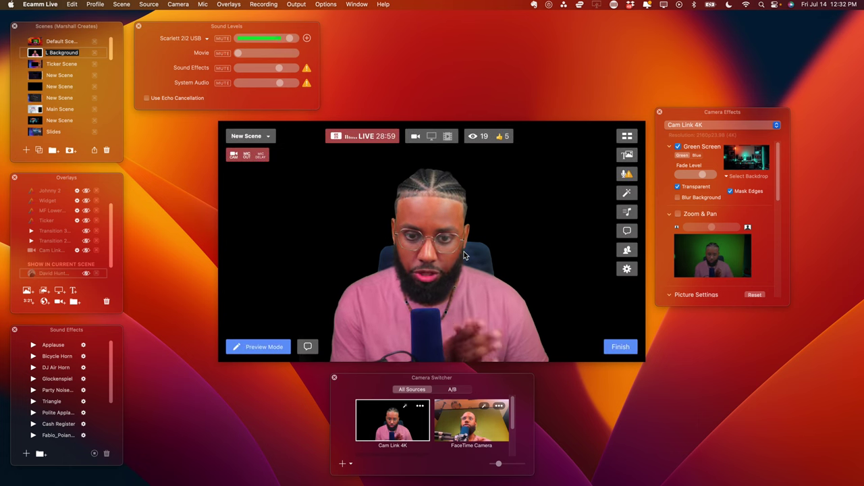
{"action": "mouse_move", "coordinate": [436, 180]}
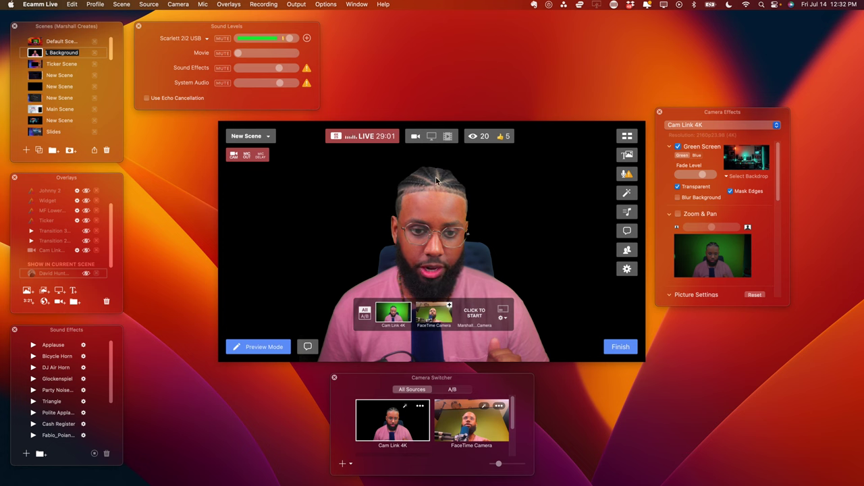
{"action": "left_click", "coordinate": [149, 4]}
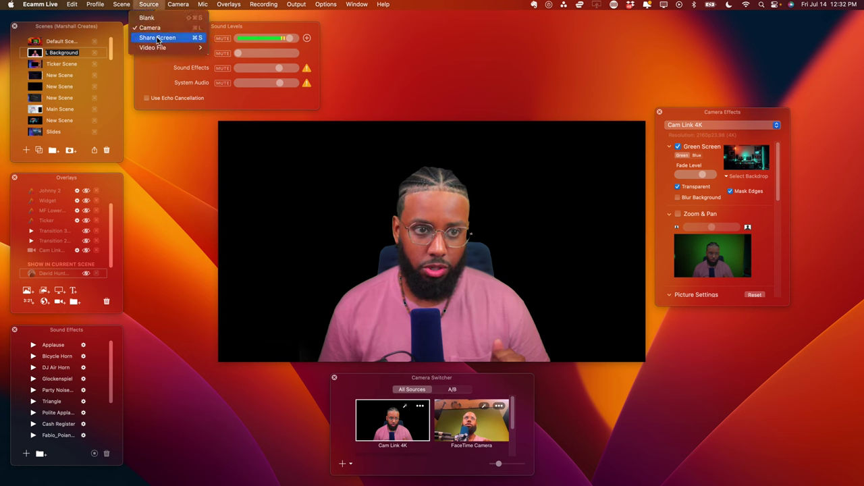
{"action": "left_click", "coordinate": [157, 38]}
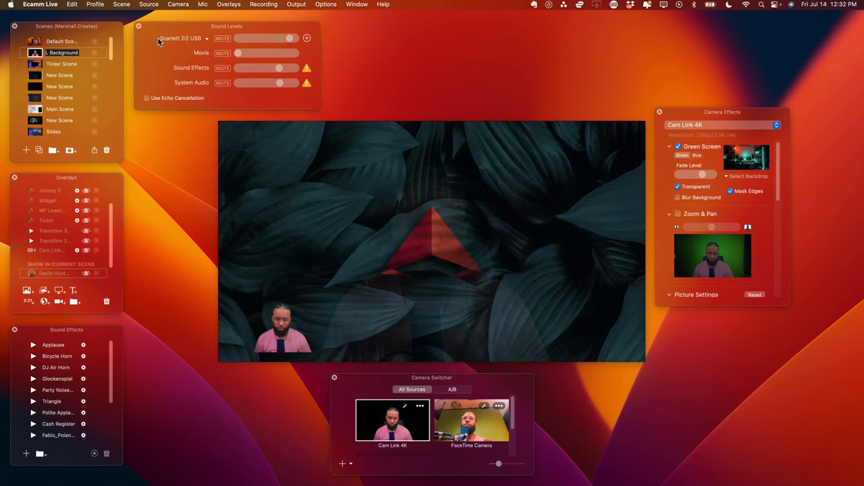
Enlarge the camera picture-in-picture to about half the canvas width and place it in the canvas's lower-left corner
{"action": "mouse_move", "coordinate": [404, 292]}
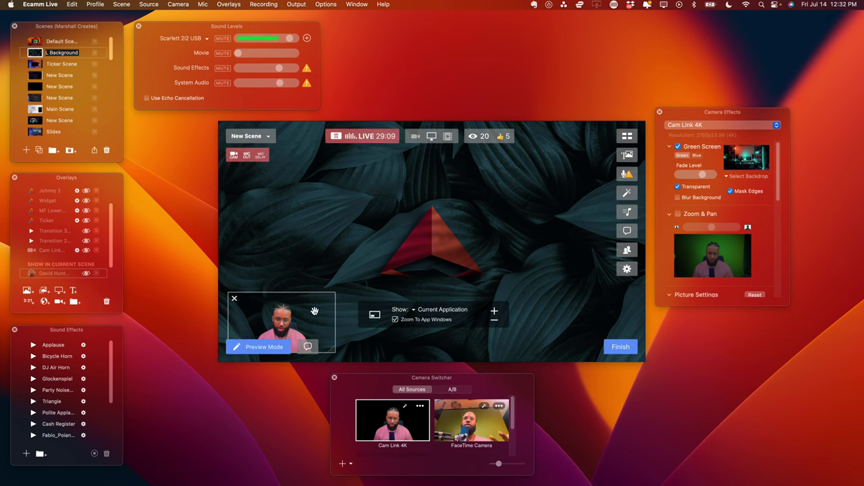
{"action": "left_click_drag", "start_coordinate": [314, 312], "coordinate": [549, 337]}
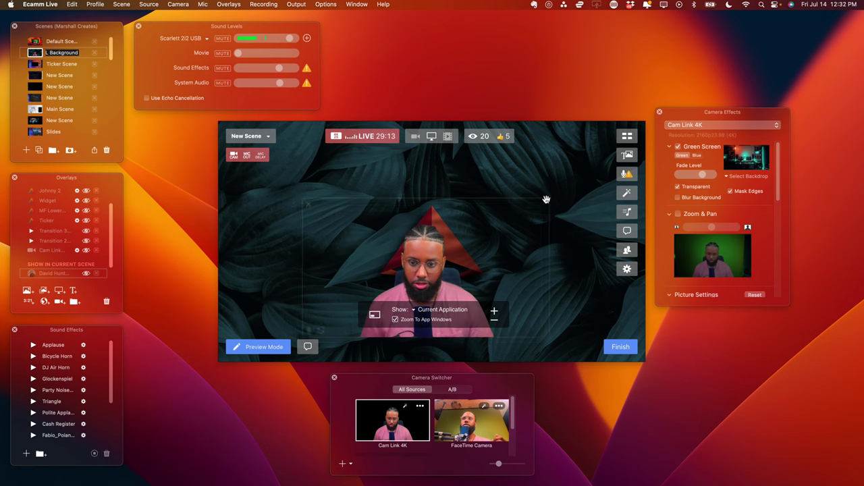
{"action": "mouse_move", "coordinate": [545, 202]}
{"action": "left_click_drag", "start_coordinate": [528, 219], "coordinate": [444, 242]}
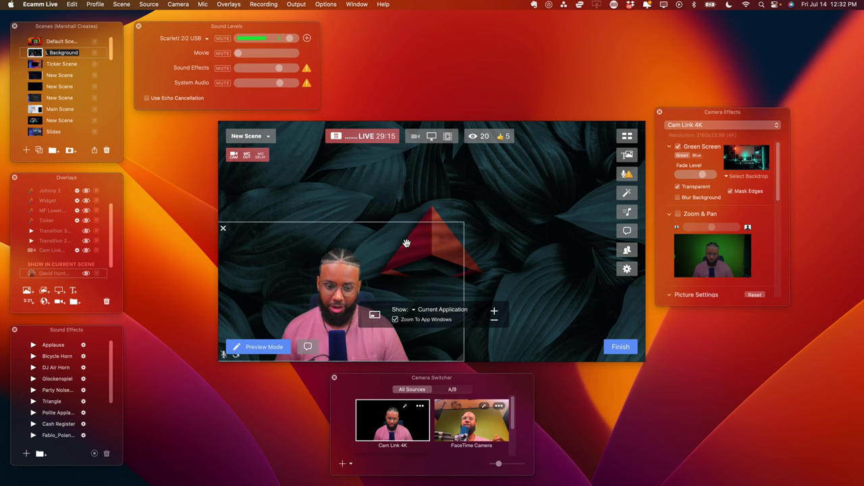
{"action": "left_click_drag", "start_coordinate": [461, 355], "coordinate": [427, 340]}
Move the picture-in-picture across to the canvas's right edge, bring it back over the central logo and shrink it slightly
{"action": "left_click_drag", "start_coordinate": [317, 277], "coordinate": [565, 273]}
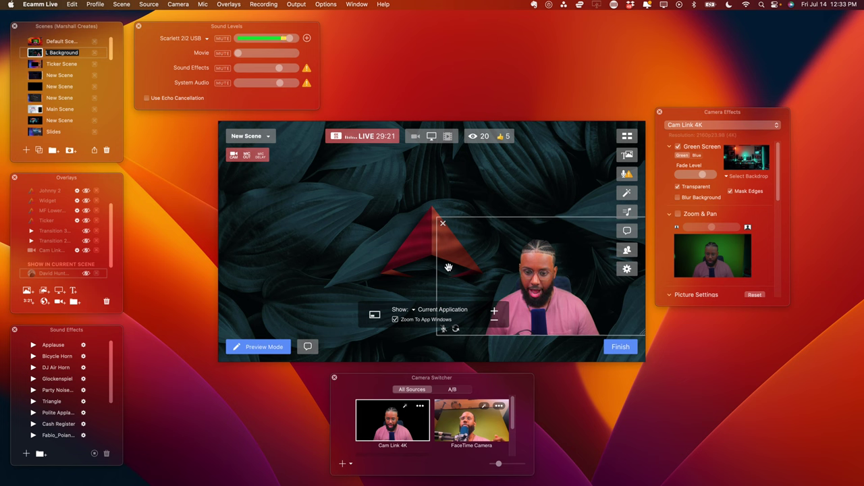
{"action": "left_click_drag", "start_coordinate": [448, 267], "coordinate": [436, 263]}
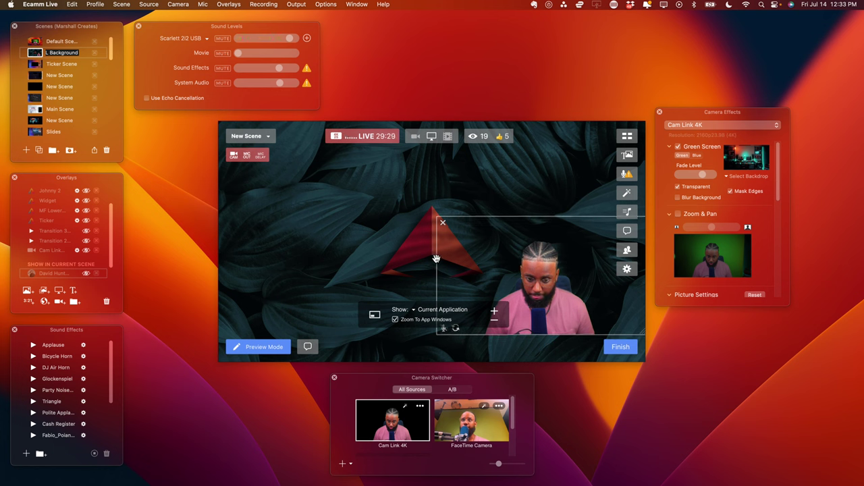
{"action": "left_click_drag", "start_coordinate": [436, 259], "coordinate": [373, 252]}
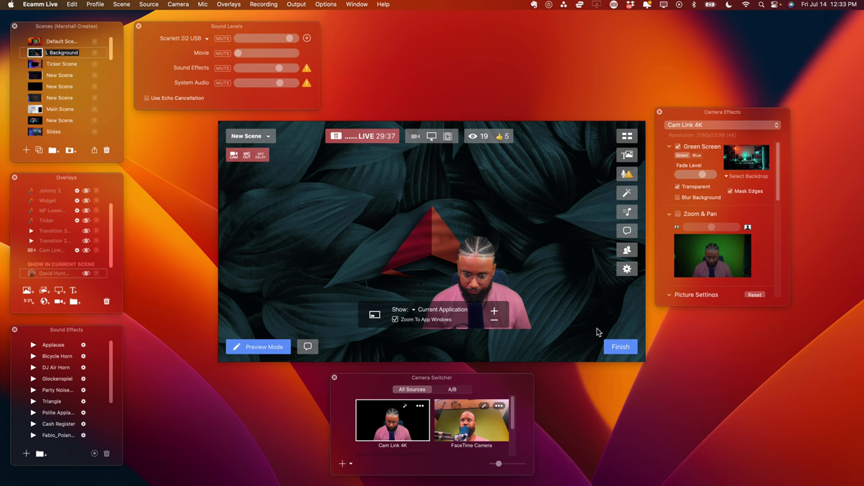
{"action": "left_click_drag", "start_coordinate": [583, 320], "coordinate": [562, 272]}
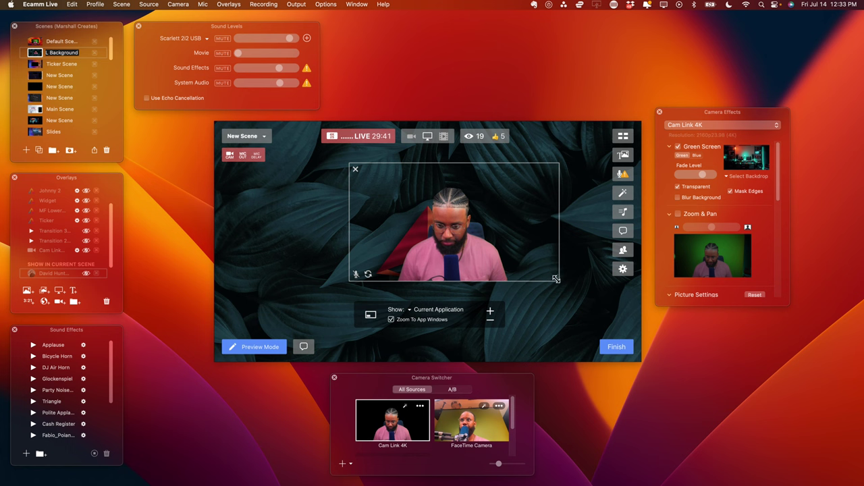
{"action": "left_click_drag", "start_coordinate": [534, 280], "coordinate": [483, 276]}
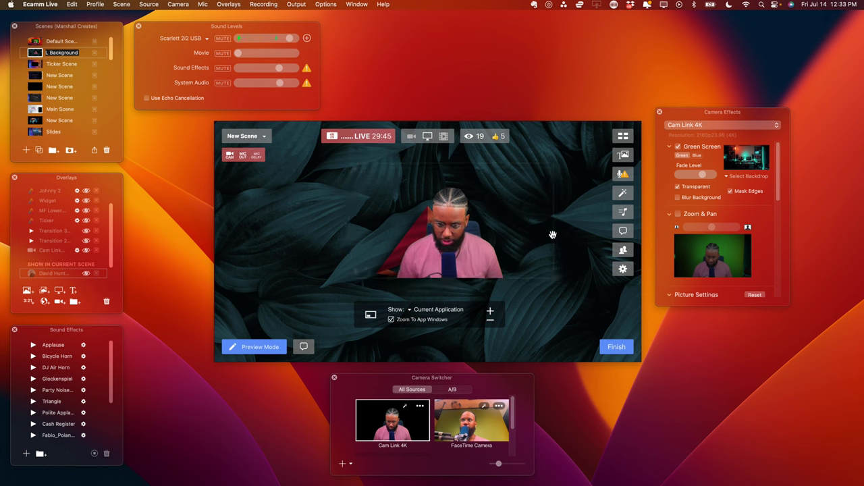
Shift the picture-in-picture left and right across the middle of the shared desktop, ending over the central logo
{"action": "left_click_drag", "start_coordinate": [552, 233], "coordinate": [507, 236]}
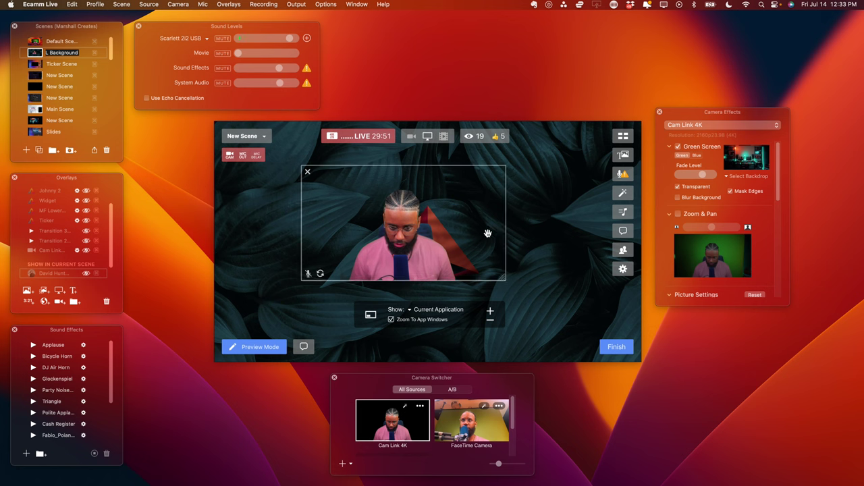
{"action": "left_click_drag", "start_coordinate": [488, 234], "coordinate": [467, 237]}
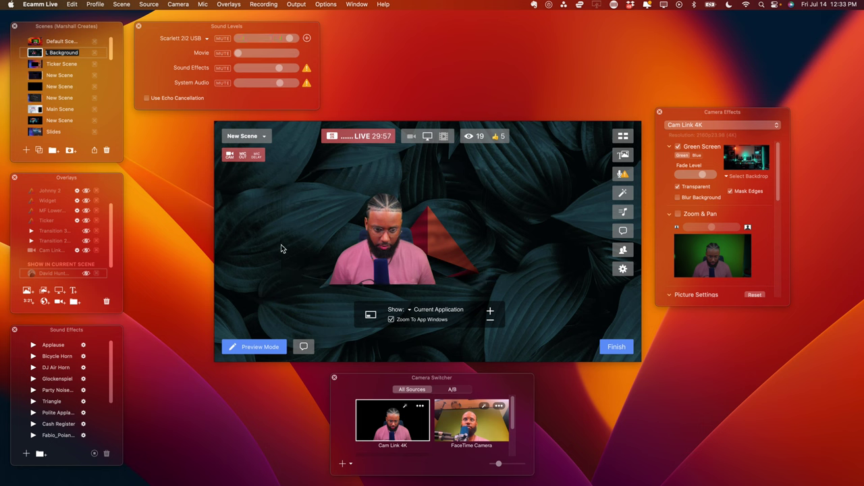
{"action": "left_click_drag", "start_coordinate": [282, 245], "coordinate": [310, 246]}
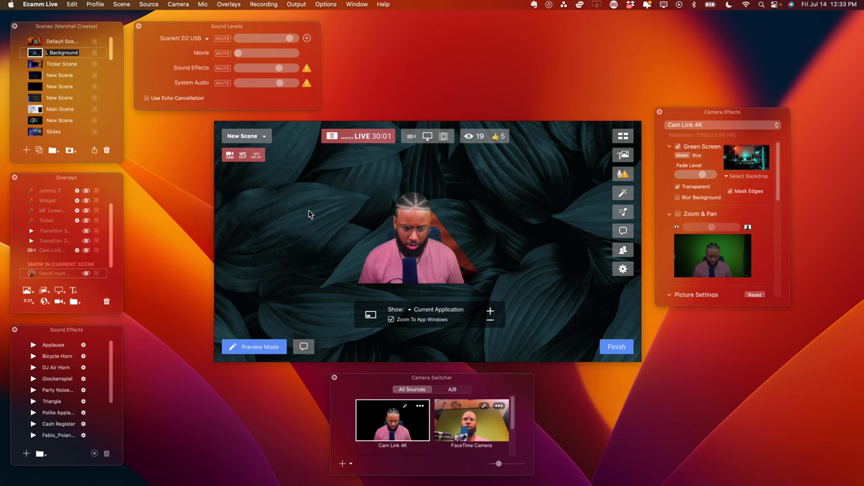
{"action": "left_click_drag", "start_coordinate": [308, 210], "coordinate": [347, 206]}
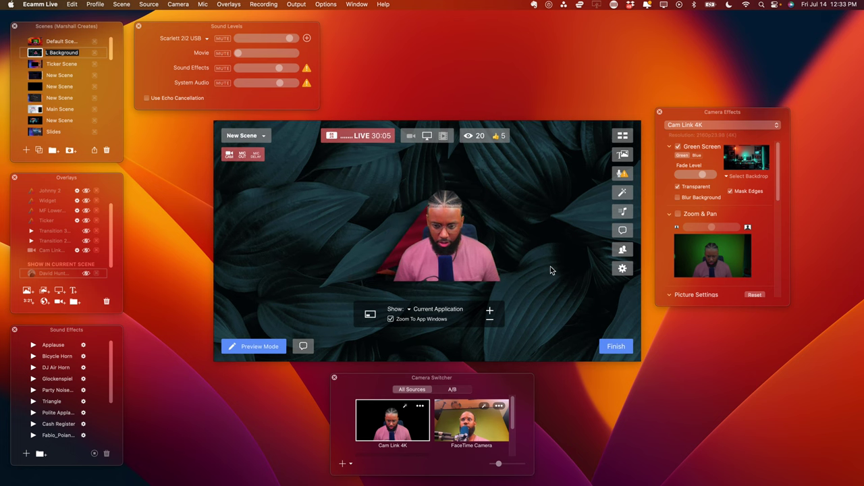
{"action": "left_click_drag", "start_coordinate": [533, 261], "coordinate": [524, 281]}
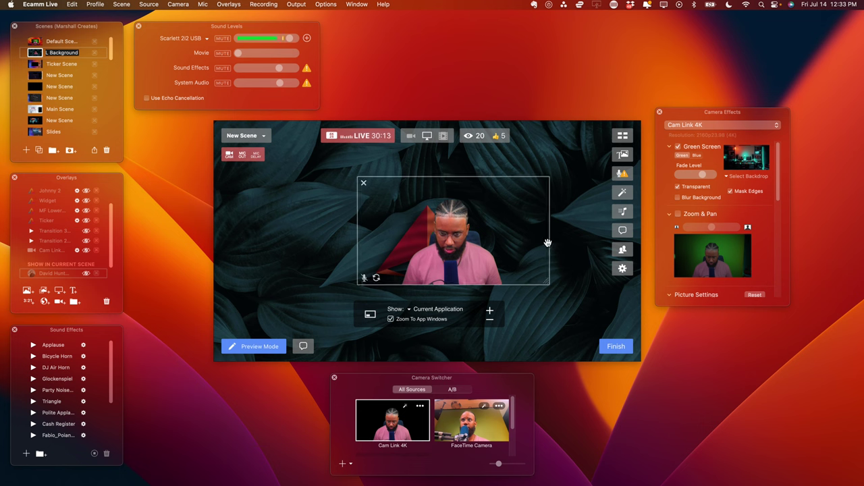
{"action": "left_click_drag", "start_coordinate": [546, 242], "coordinate": [515, 244]}
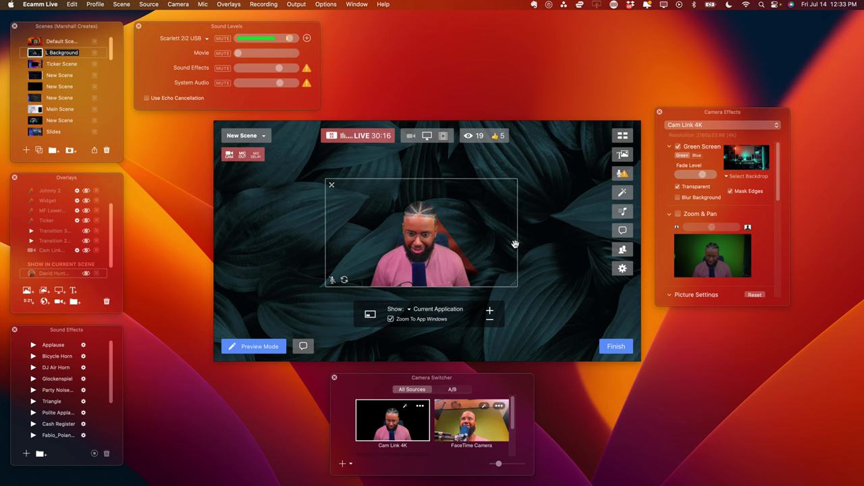
Add a camera overlay shrunk to about 60% of the canvas width, and move the picture-in-picture to its right
{"action": "left_click", "coordinate": [58, 303]}
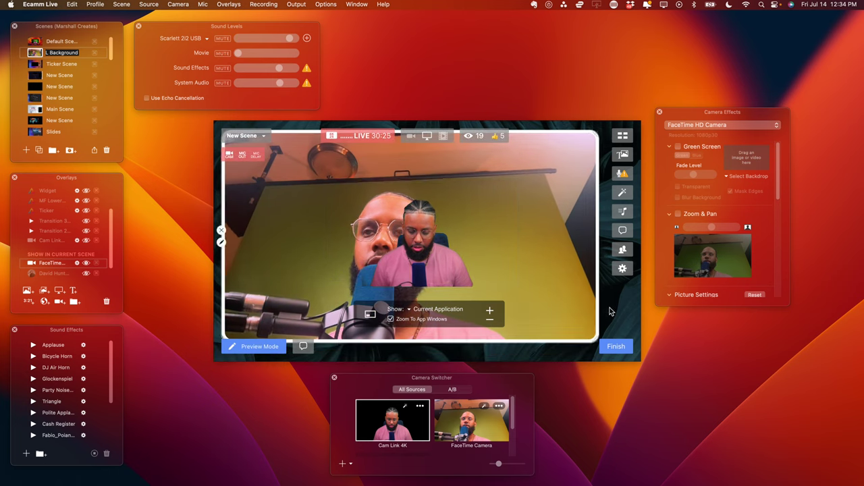
{"action": "left_click_drag", "start_coordinate": [597, 326], "coordinate": [490, 321]}
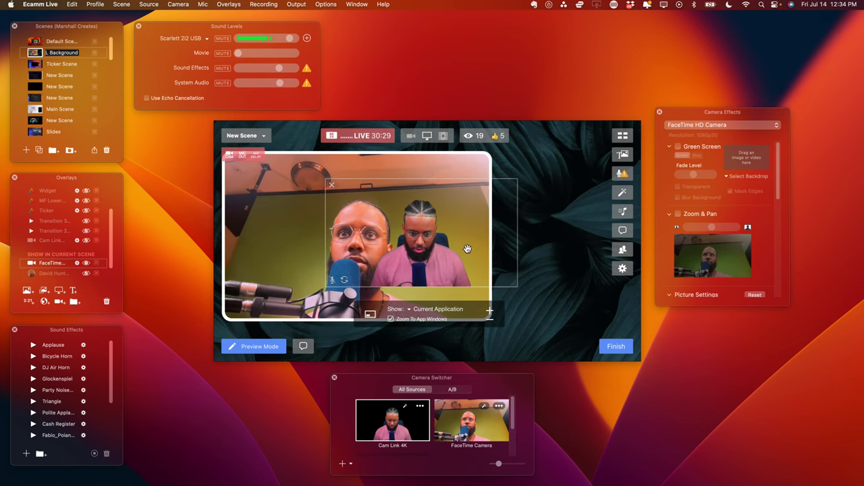
{"action": "left_click_drag", "start_coordinate": [378, 231], "coordinate": [466, 222]}
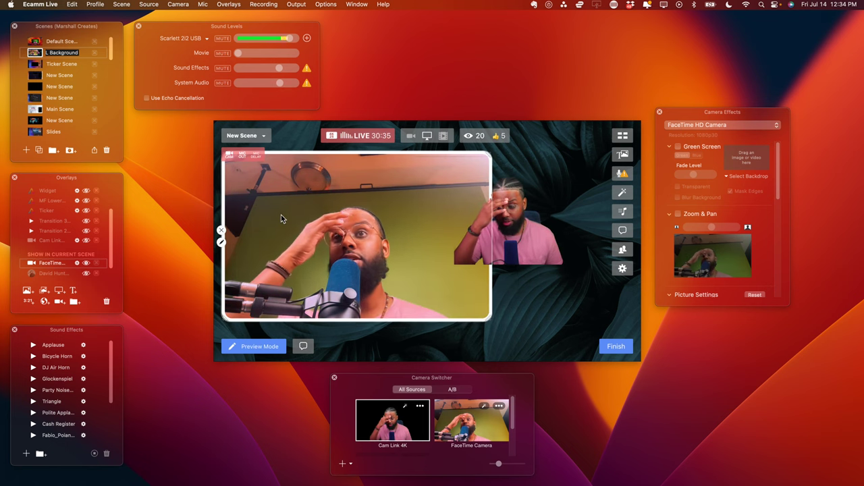
{"action": "mouse_move", "coordinate": [538, 228]}
{"action": "left_mouse_down"}
{"action": "mouse_move", "coordinate": [405, 229]}
{"action": "mouse_move", "coordinate": [544, 216]}
{"action": "left_mouse_up"}
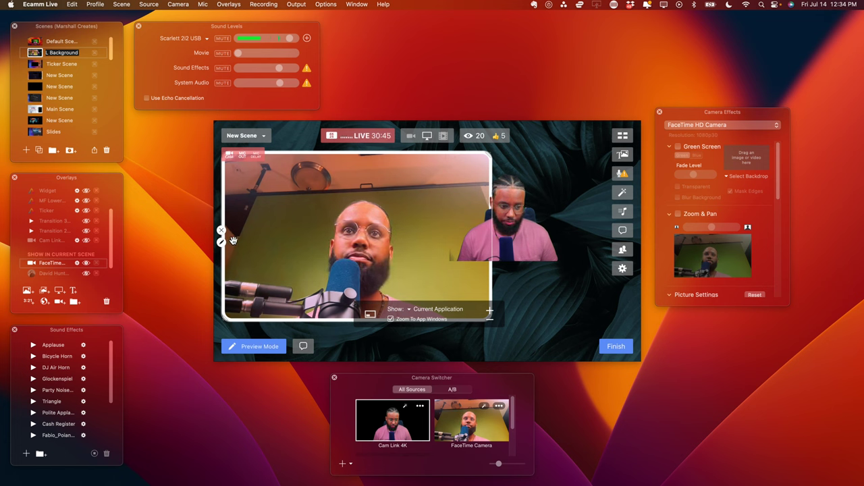
Set the camera overlay's video source to Cam Link 4K and reduce its border width to zero
{"action": "left_click", "coordinate": [221, 242]}
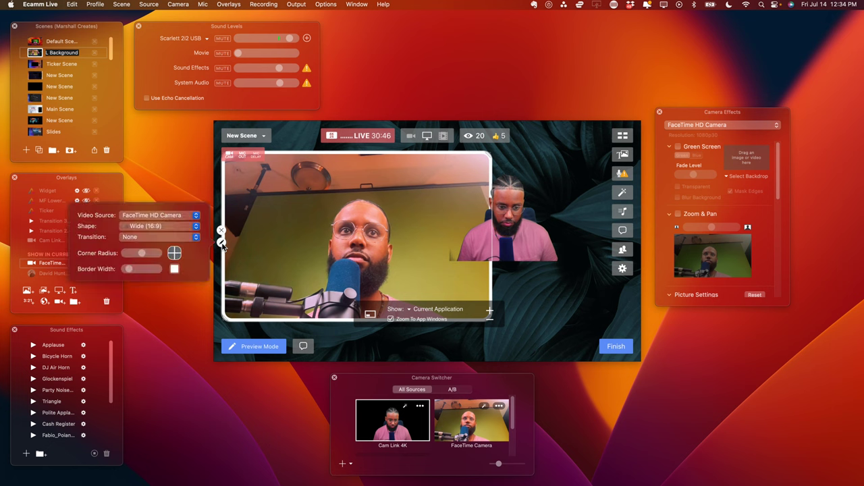
{"action": "left_click", "coordinate": [166, 216]}
{"action": "left_click", "coordinate": [164, 205]}
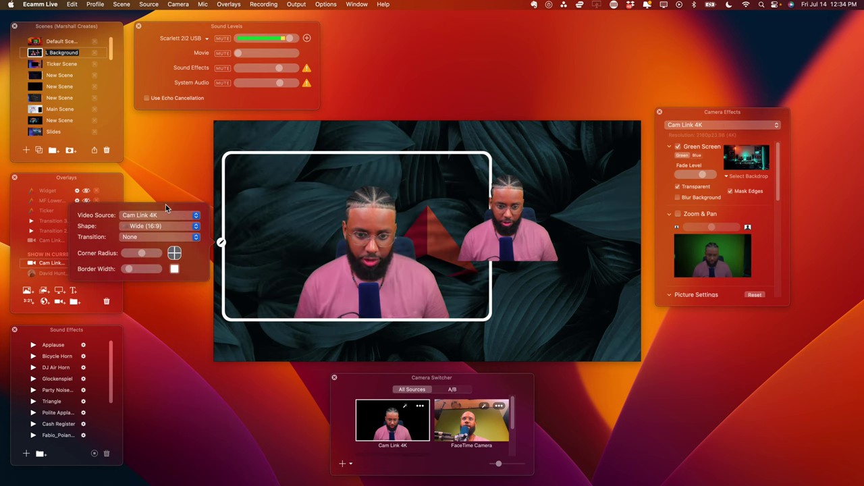
{"action": "mouse_move", "coordinate": [387, 262]}
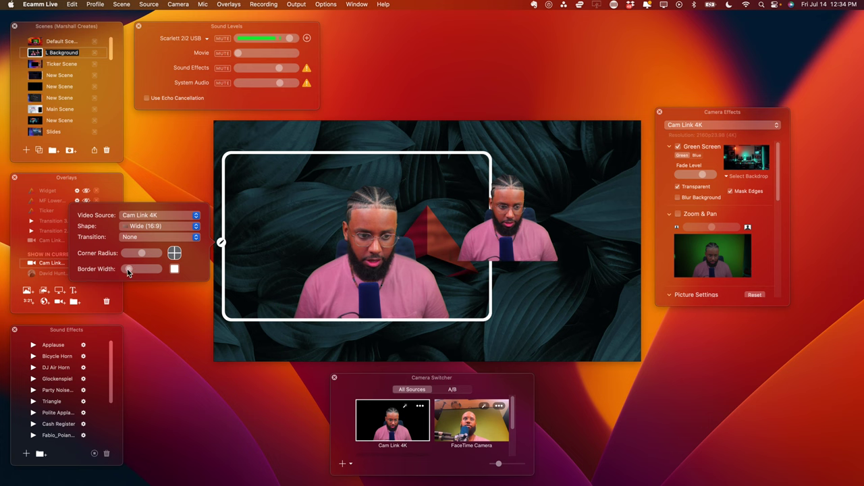
{"action": "left_click_drag", "start_coordinate": [129, 271], "coordinate": [118, 272]}
{"action": "mouse_move", "coordinate": [383, 278]}
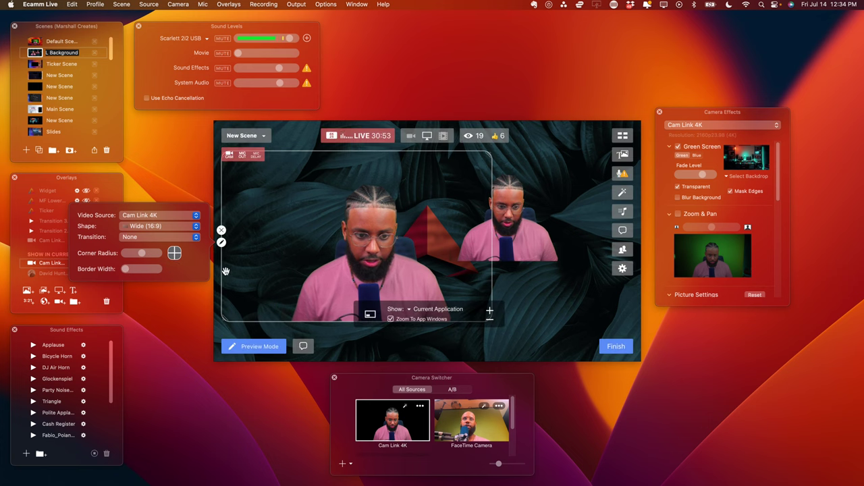
Crop the camera overlay's sides and top closely around the presenter and scale it down to about a quarter of the canvas width
{"action": "left_click_drag", "start_coordinate": [221, 274], "coordinate": [282, 273]}
{"action": "left_click_drag", "start_coordinate": [491, 263], "coordinate": [455, 263]}
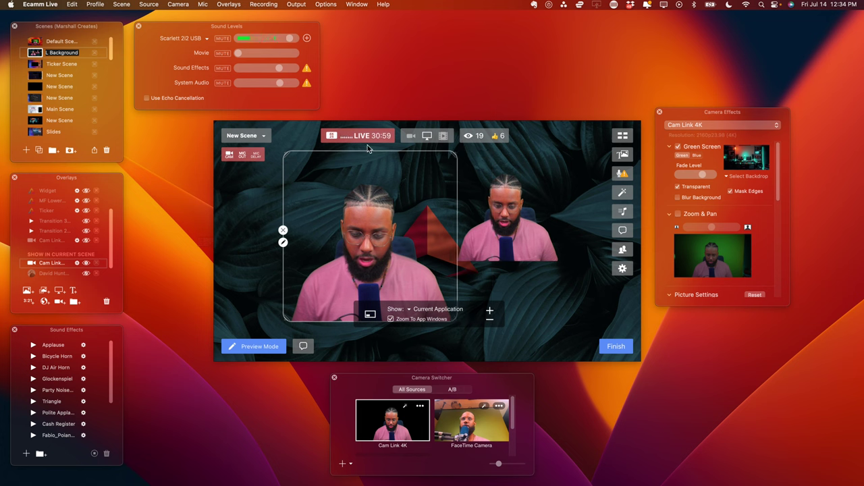
{"action": "left_click_drag", "start_coordinate": [368, 153], "coordinate": [368, 184]}
{"action": "left_click_drag", "start_coordinate": [301, 294], "coordinate": [311, 257]}
{"action": "left_click_drag", "start_coordinate": [462, 284], "coordinate": [383, 281]}
Place the cropped camera overlay in the canvas's lower-right corner and remove the original picture-in-picture
{"action": "left_click_drag", "start_coordinate": [351, 203], "coordinate": [578, 339]}
{"action": "left_click_drag", "start_coordinate": [609, 288], "coordinate": [622, 276]}
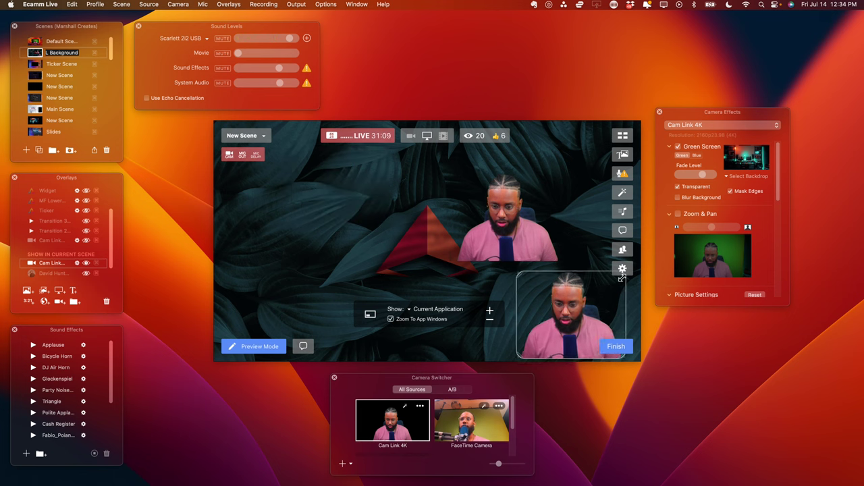
{"action": "left_click", "coordinate": [477, 220]}
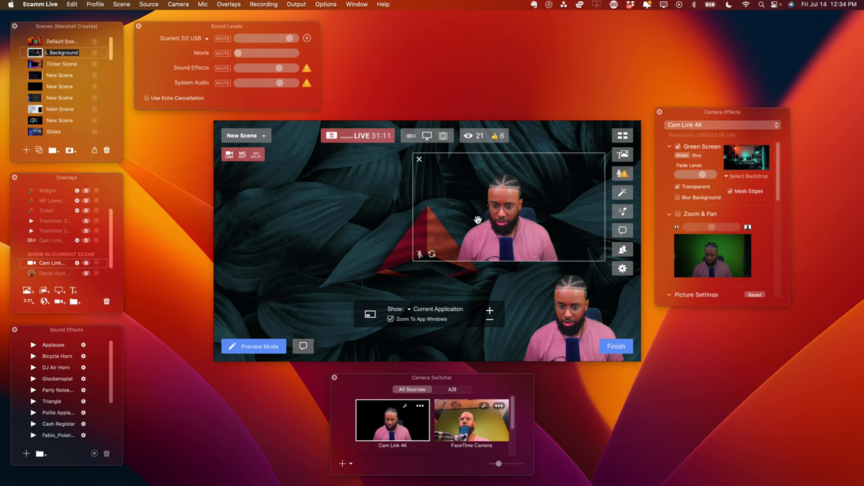
{"action": "left_click", "coordinate": [420, 158]}
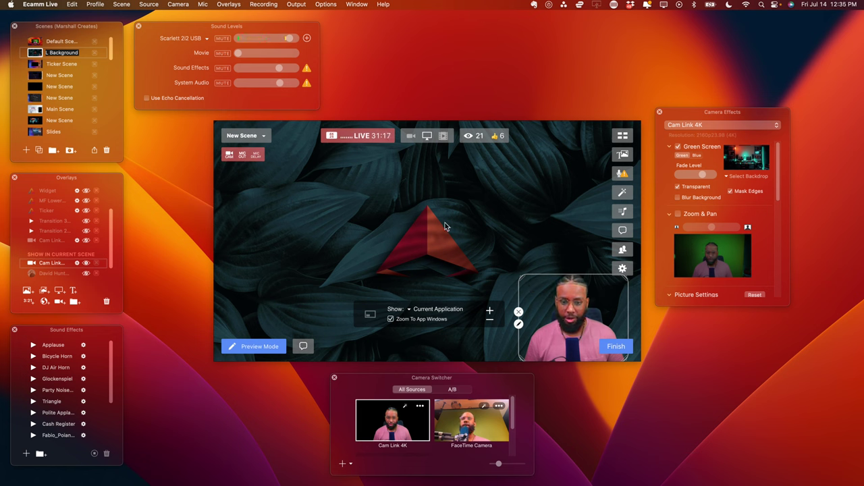
Turn the Blur Effect on and off again in the Camera Options for Cam Link 4K
{"action": "scroll", "coordinate": [693, 236], "scroll_direction": "down", "scroll_amount": 5}
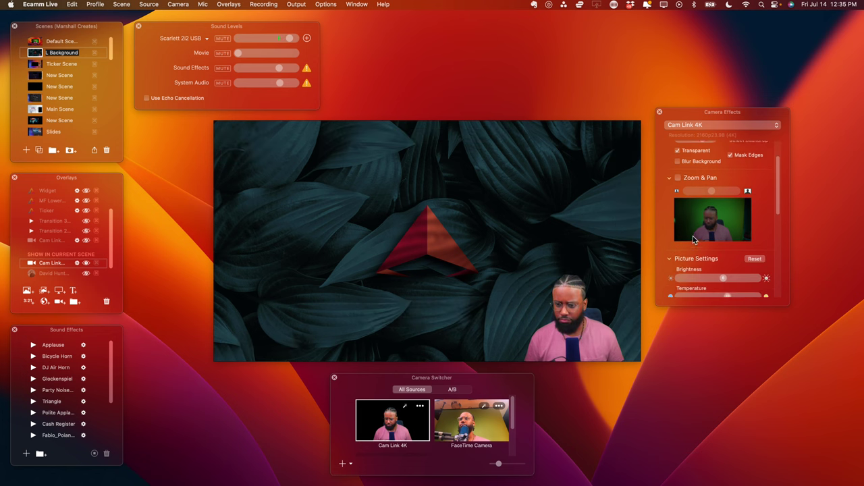
{"action": "scroll", "coordinate": [693, 239], "scroll_direction": "down", "scroll_amount": 5}
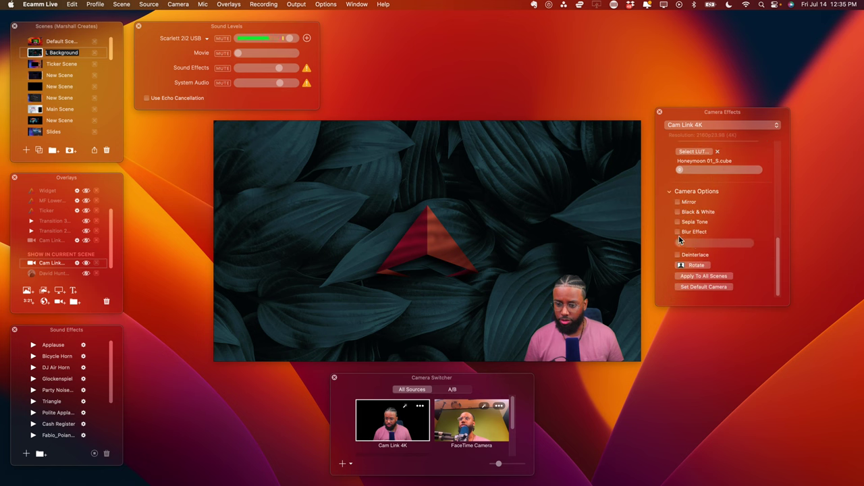
{"action": "left_click", "coordinate": [678, 233]}
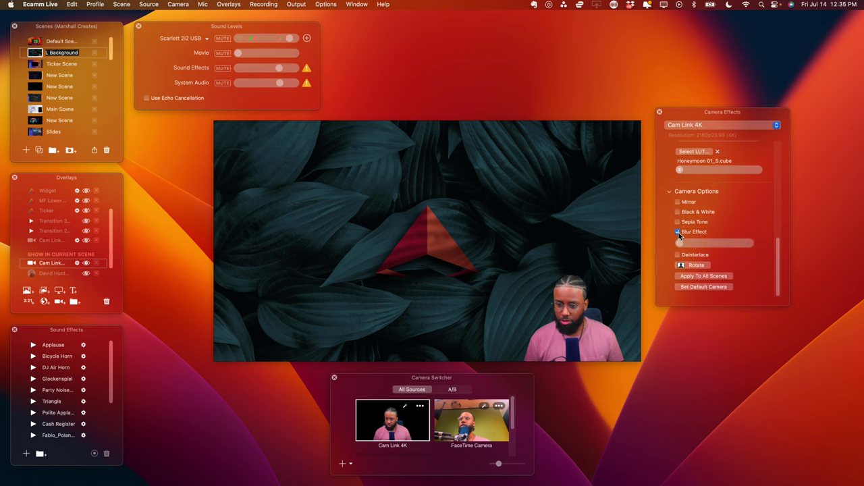
{"action": "left_click", "coordinate": [679, 232]}
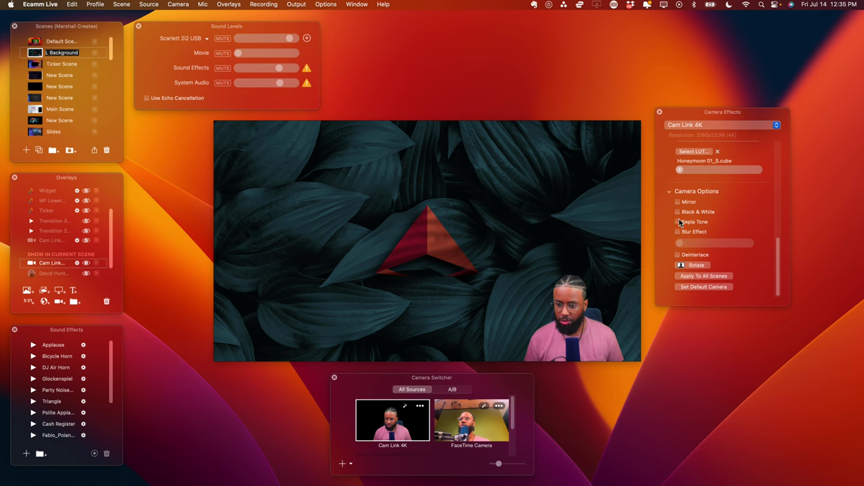
{"action": "mouse_move", "coordinate": [595, 265]}
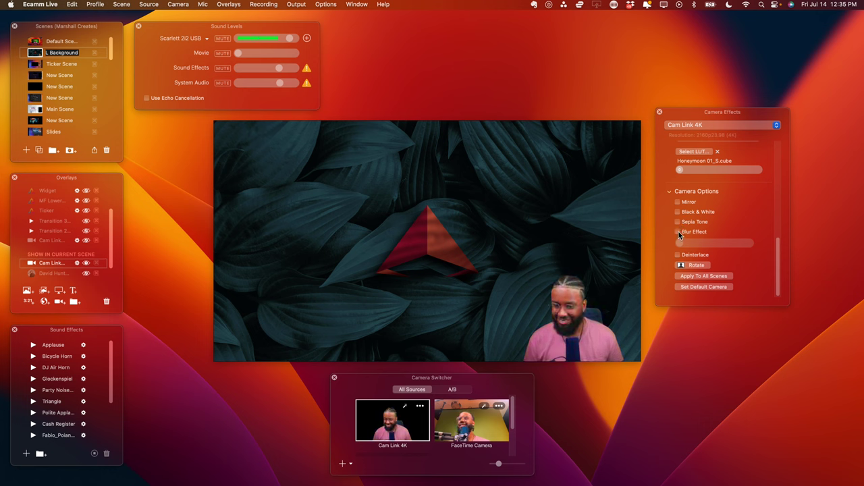
Try the Blur Effect on Cam Link 4K at about half strength, and replace it with Black & White
{"action": "left_click", "coordinate": [678, 232]}
{"action": "left_click_drag", "start_coordinate": [680, 247], "coordinate": [732, 244]}
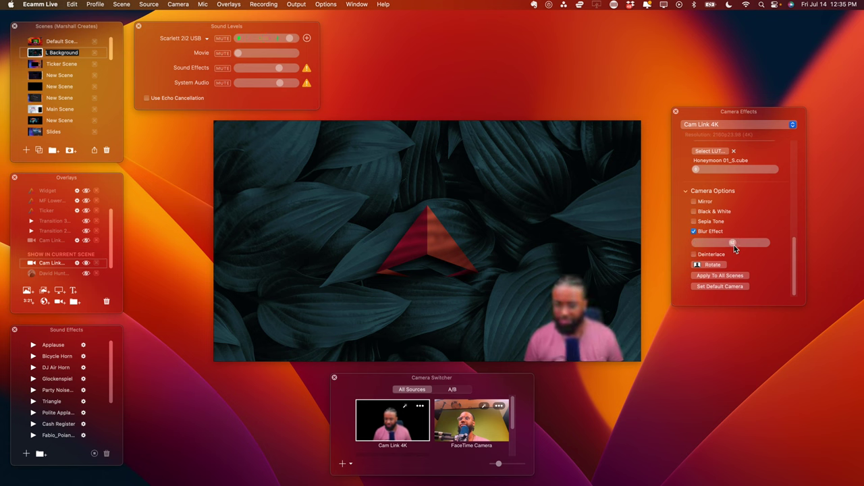
{"action": "left_click_drag", "start_coordinate": [734, 245], "coordinate": [699, 247]}
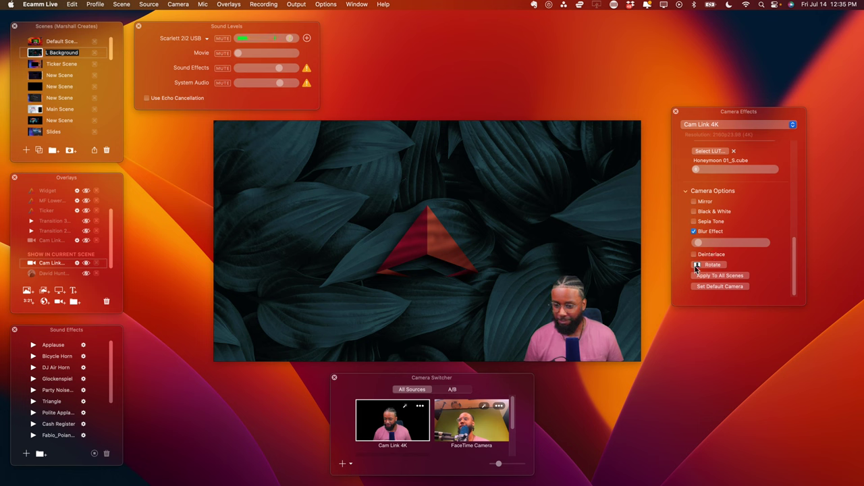
{"action": "left_click", "coordinate": [694, 255]}
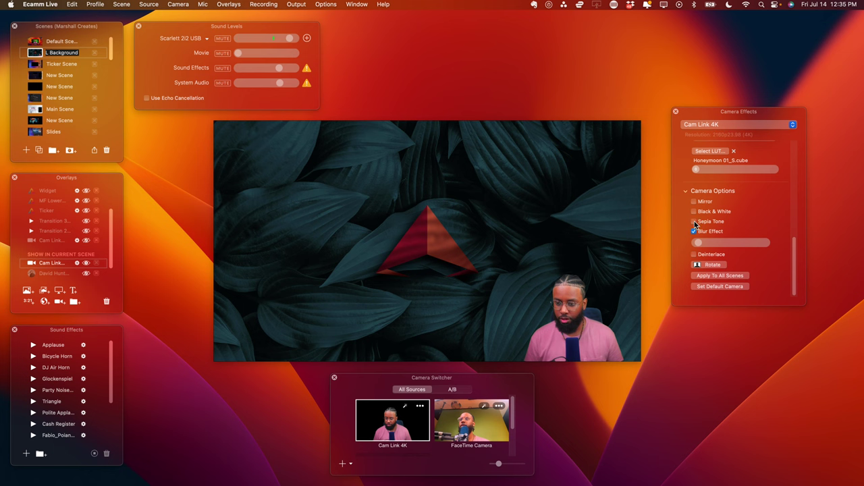
{"action": "left_click", "coordinate": [694, 230]}
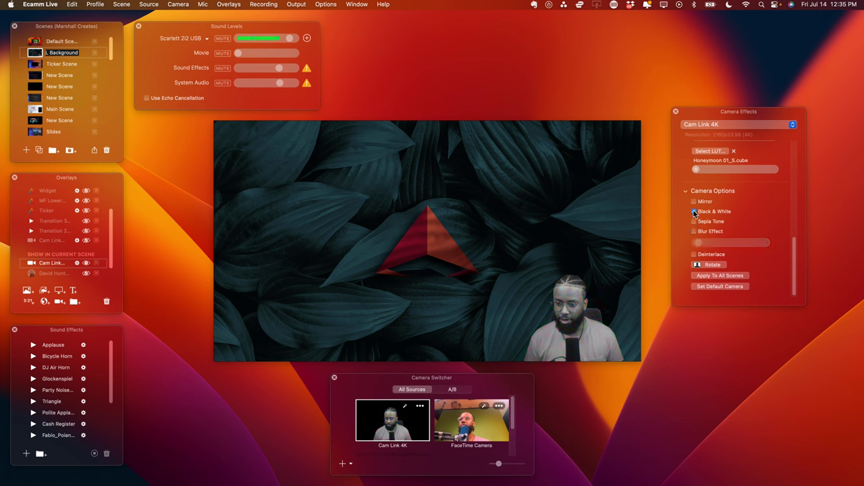
Apply Black & White to Cam Link 4K, raise its Brightness and Saturation, and set Gamma nearly to maximum
{"action": "left_click", "coordinate": [695, 212]}
{"action": "scroll", "coordinate": [736, 195], "scroll_direction": "up", "scroll_amount": 5}
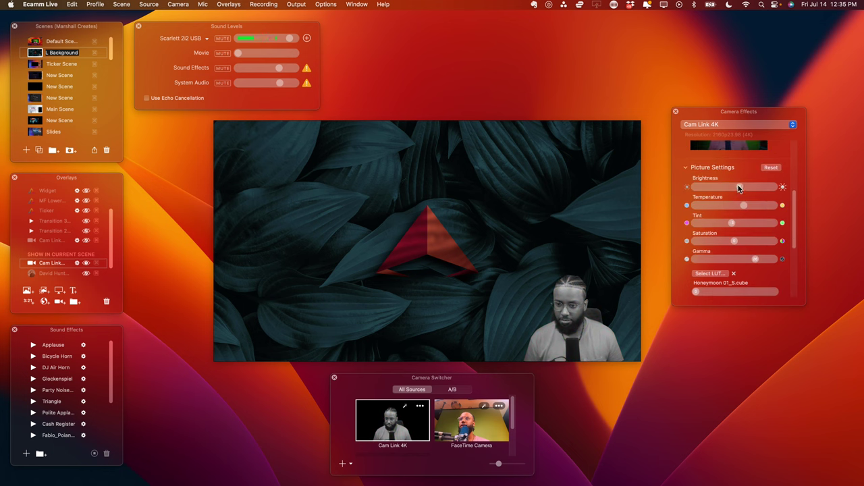
{"action": "left_click_drag", "start_coordinate": [739, 187], "coordinate": [752, 207]}
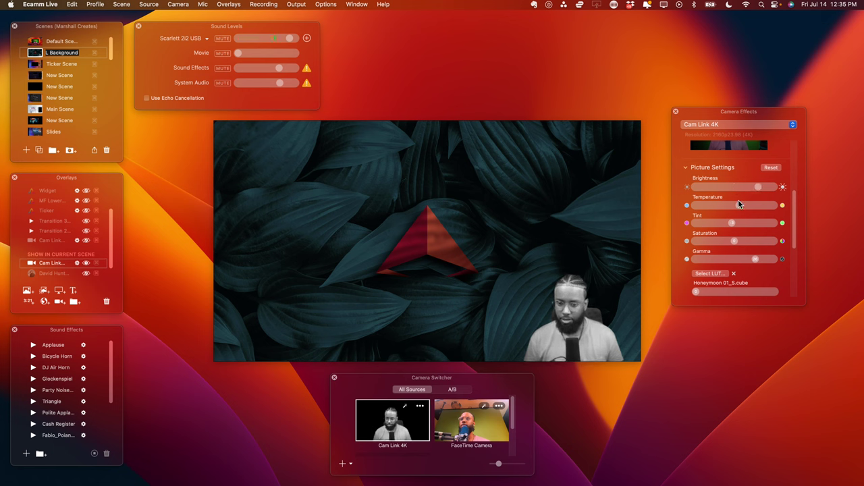
{"action": "left_click_drag", "start_coordinate": [754, 260], "coordinate": [768, 260]}
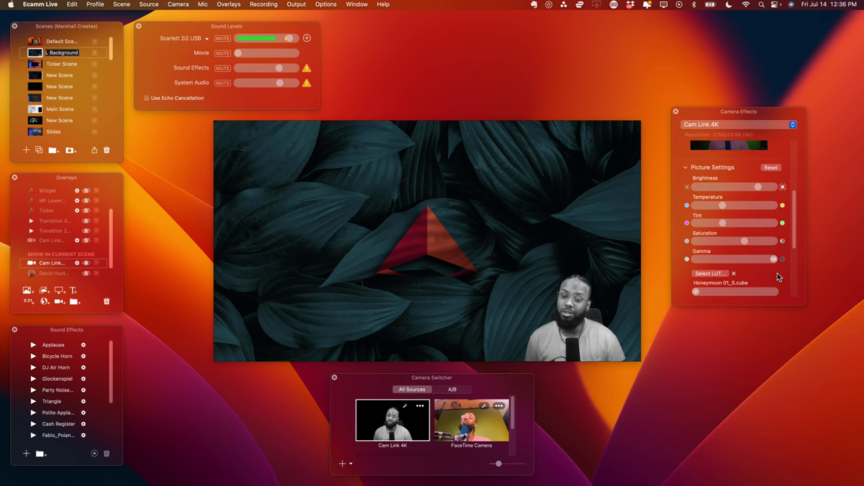
{"action": "scroll", "coordinate": [695, 264], "scroll_direction": "down", "scroll_amount": 5}
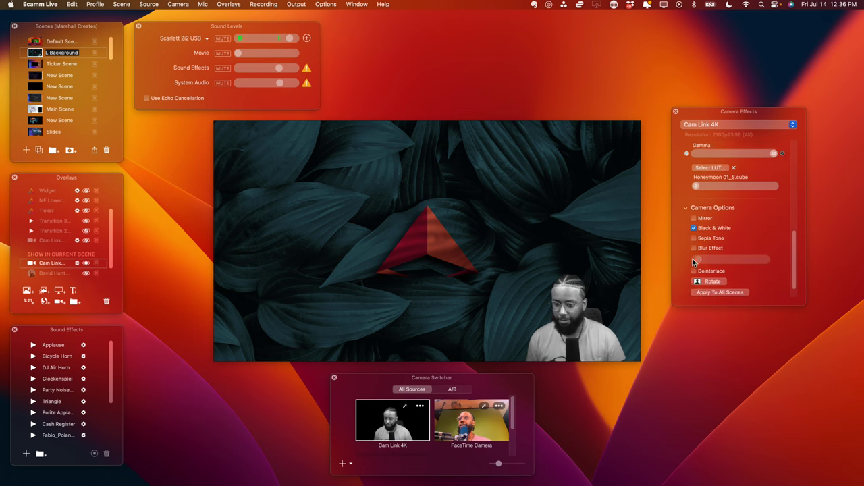
Enlarge the camera overlay slightly and move it up beside the triangle logo in the right half of the canvas
{"action": "mouse_move", "coordinate": [547, 311]}
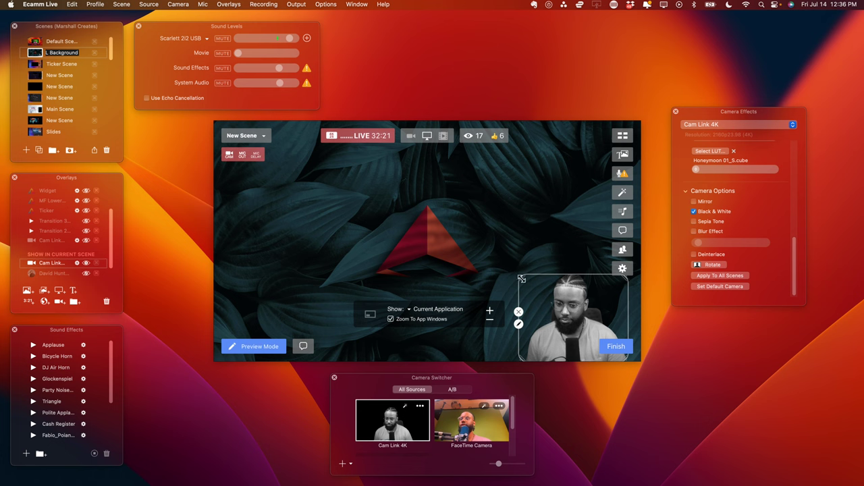
{"action": "left_click_drag", "start_coordinate": [521, 280], "coordinate": [476, 237]}
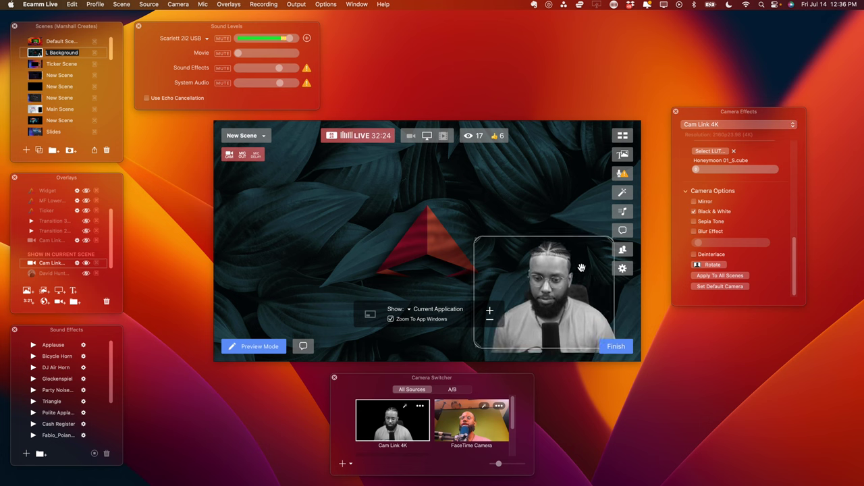
{"action": "left_click_drag", "start_coordinate": [581, 267], "coordinate": [546, 212]}
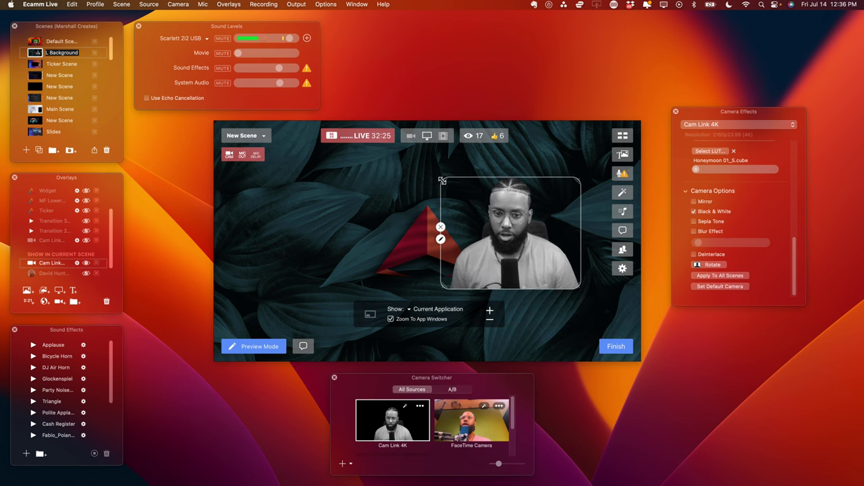
{"action": "left_click_drag", "start_coordinate": [442, 178], "coordinate": [461, 195]}
{"action": "left_click_drag", "start_coordinate": [517, 215], "coordinate": [530, 179]}
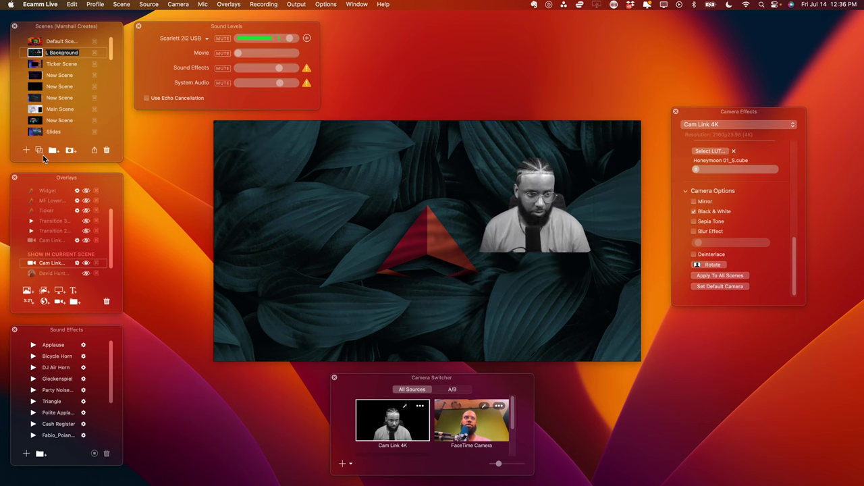
Switch to the Default Scene and reset the Picture Settings of Cam Link 4K
{"action": "left_click", "coordinate": [35, 43]}
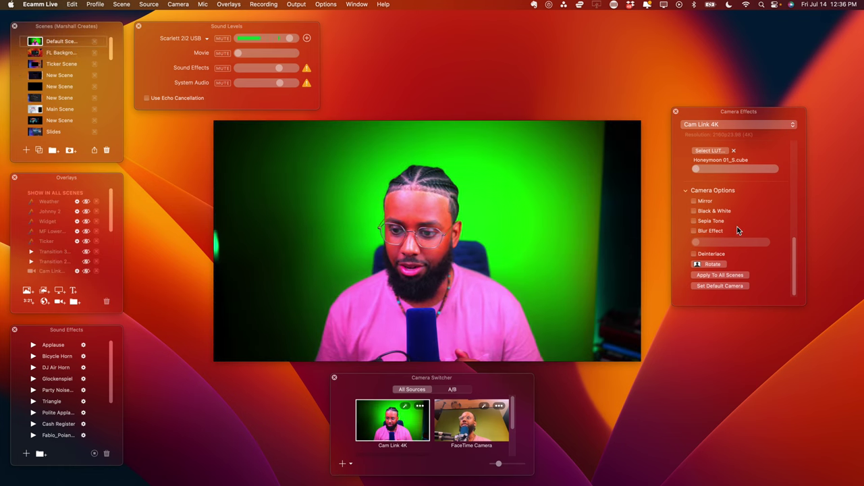
{"action": "scroll", "coordinate": [737, 227], "scroll_direction": "up", "scroll_amount": 5}
{"action": "scroll", "coordinate": [737, 227], "scroll_direction": "down", "scroll_amount": 2}
{"action": "left_click_drag", "start_coordinate": [757, 217], "coordinate": [742, 217]}
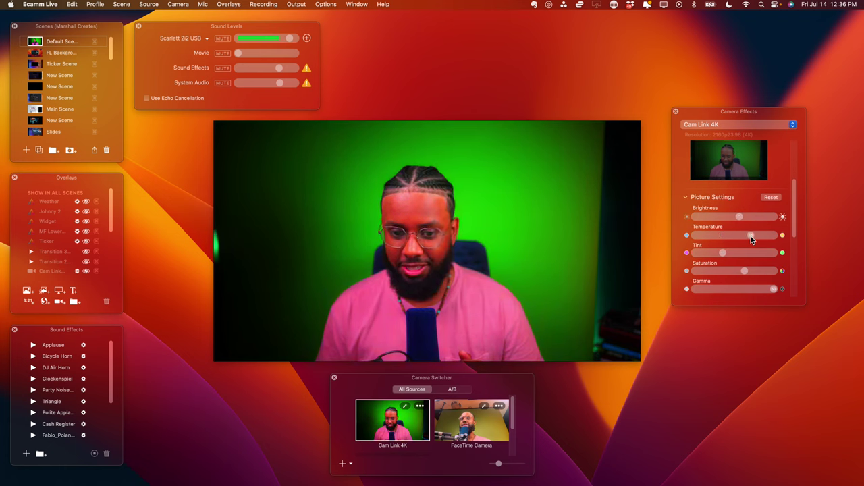
{"action": "scroll", "coordinate": [751, 236], "scroll_direction": "down", "scroll_amount": 1}
{"action": "left_click", "coordinate": [774, 168]}
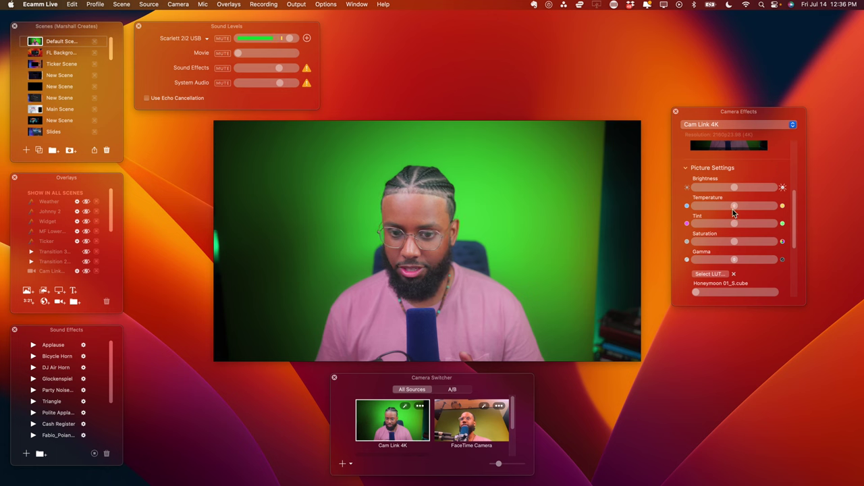
Regrade Cam Link 4K with Brightness and Temperature moderately above centre, Tint near centre, Saturation just above centre and Gamma high
{"action": "left_click_drag", "start_coordinate": [736, 188], "coordinate": [738, 188]}
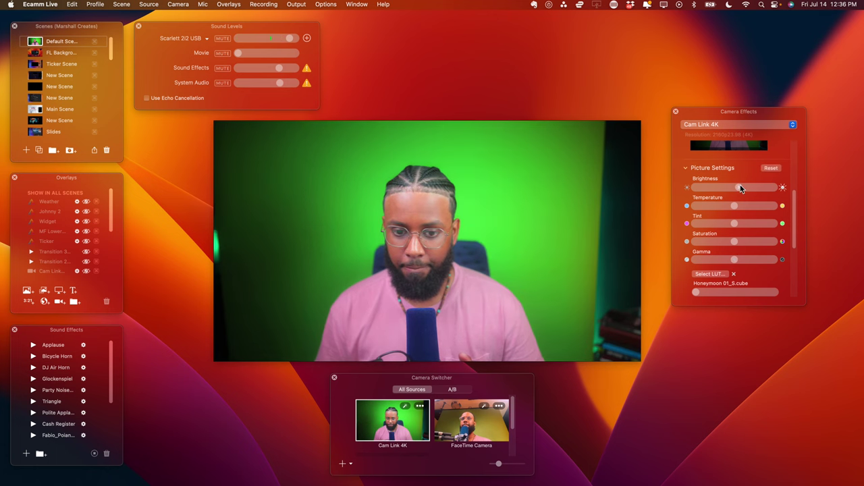
{"action": "left_click_drag", "start_coordinate": [734, 259], "coordinate": [779, 261]}
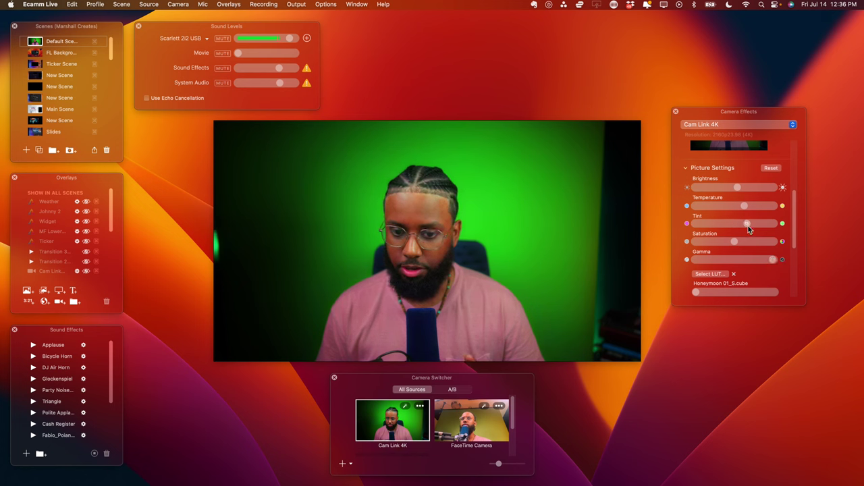
{"action": "left_click_drag", "start_coordinate": [733, 241], "coordinate": [724, 245]}
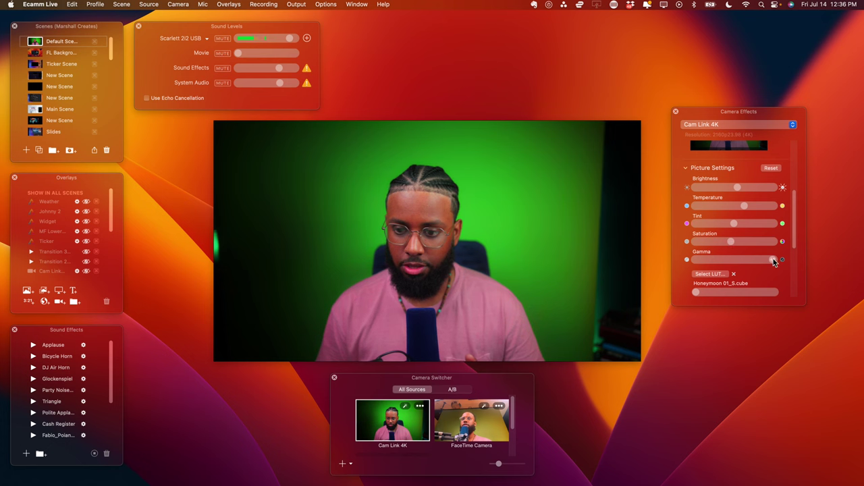
{"action": "mouse_move", "coordinate": [775, 262]}
{"action": "left_mouse_down"}
{"action": "mouse_move", "coordinate": [756, 260]}
{"action": "mouse_move", "coordinate": [766, 260]}
{"action": "left_mouse_up"}
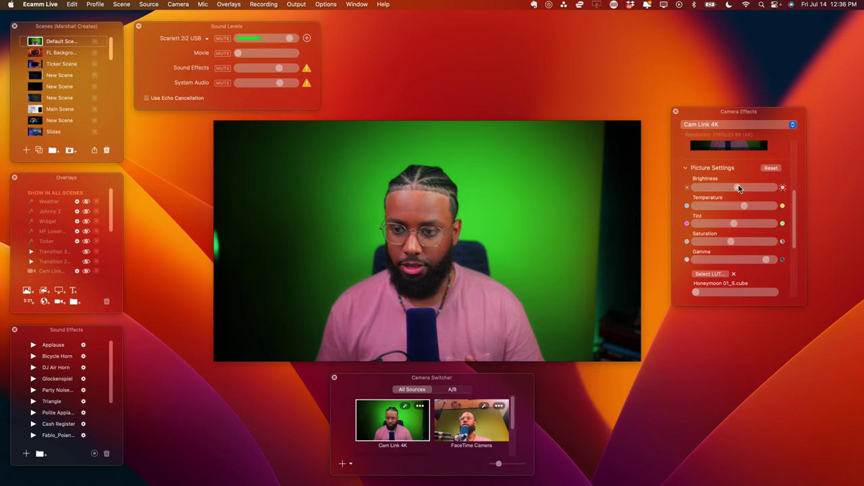
{"action": "left_click_drag", "start_coordinate": [738, 188], "coordinate": [747, 189]}
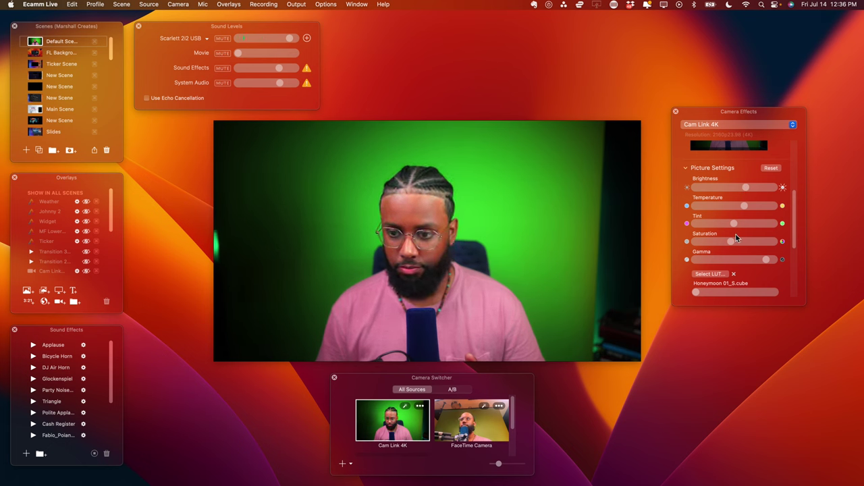
{"action": "left_click_drag", "start_coordinate": [730, 241], "coordinate": [737, 241]}
{"action": "mouse_move", "coordinate": [600, 248]}
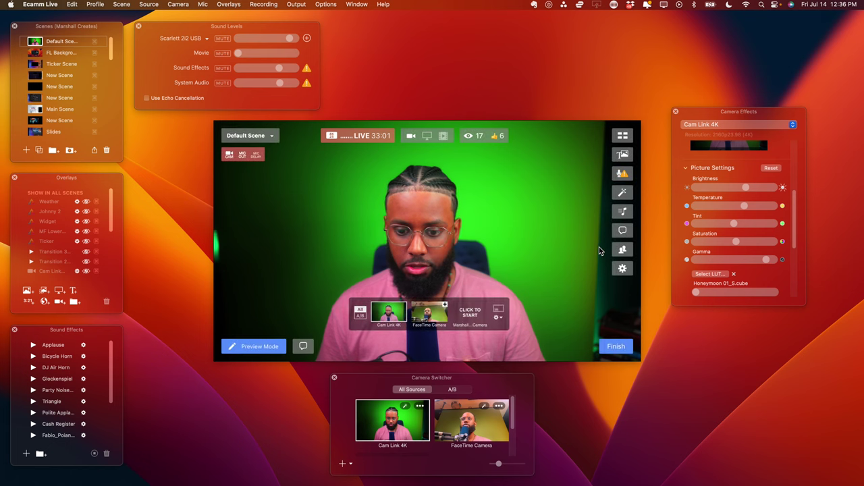
Return to the FL Background scene and move the black-and-white camera overlay lower on the canvas's right side
{"action": "left_click", "coordinate": [34, 53]}
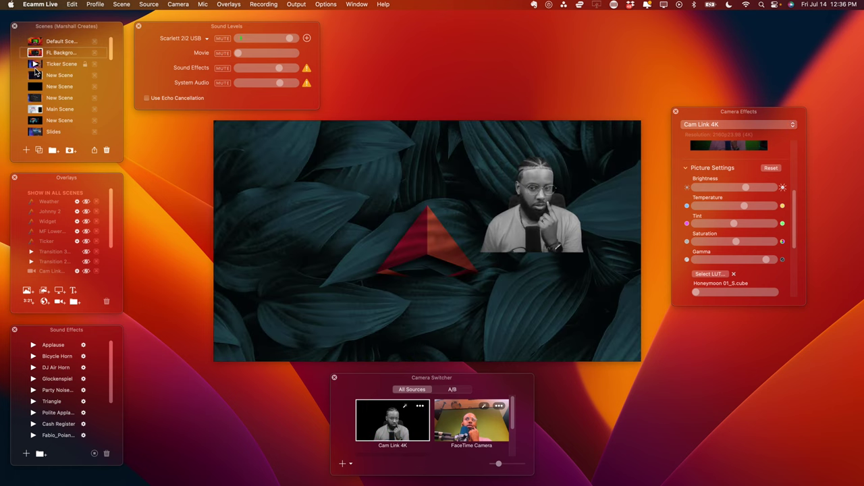
{"action": "left_click_drag", "start_coordinate": [593, 258], "coordinate": [584, 282]}
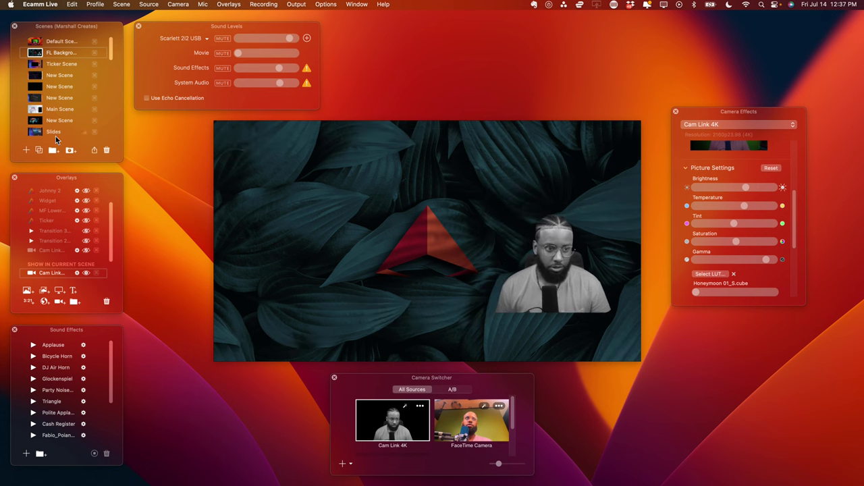
Create a new scene, enable Green Screen for FaceTime HD Camera, and set the scene's source to Camera
{"action": "left_click", "coordinate": [25, 151]}
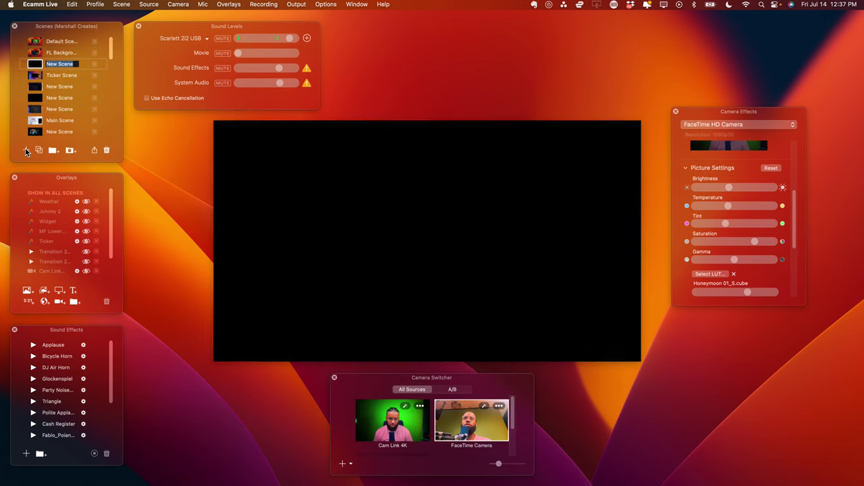
{"action": "scroll", "coordinate": [736, 186], "scroll_direction": "up", "scroll_amount": 5}
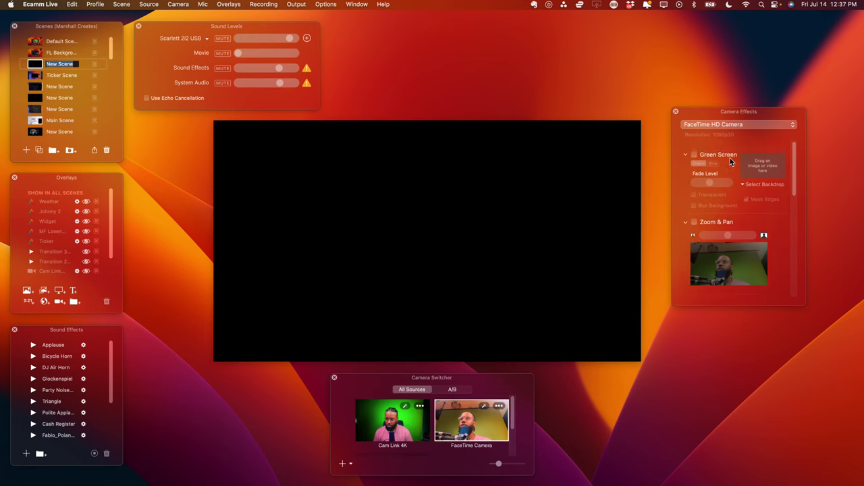
{"action": "left_click", "coordinate": [693, 145]}
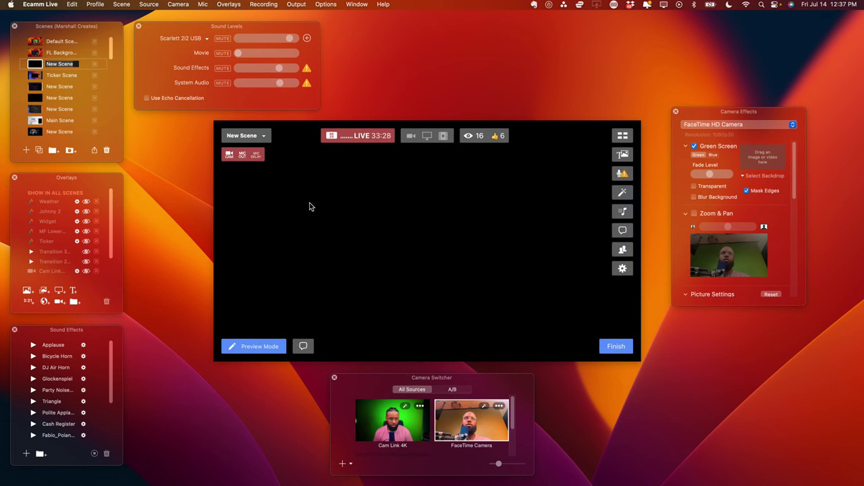
{"action": "left_click", "coordinate": [149, 5]}
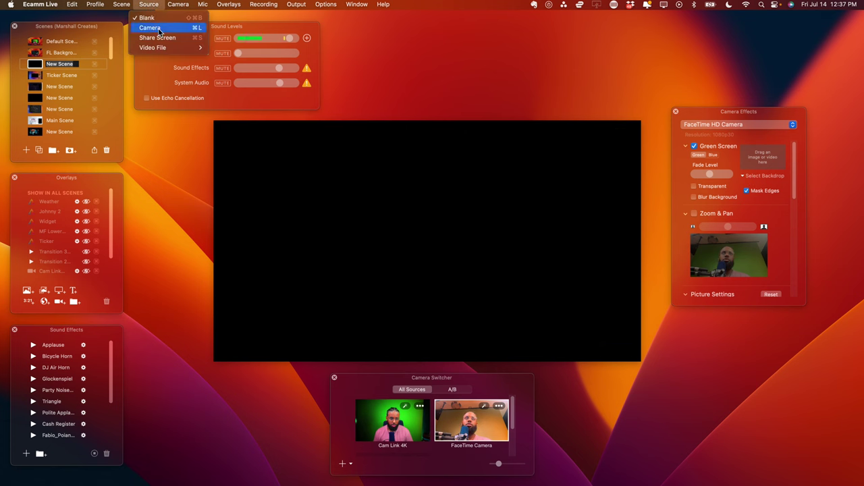
{"action": "left_click", "coordinate": [150, 28]}
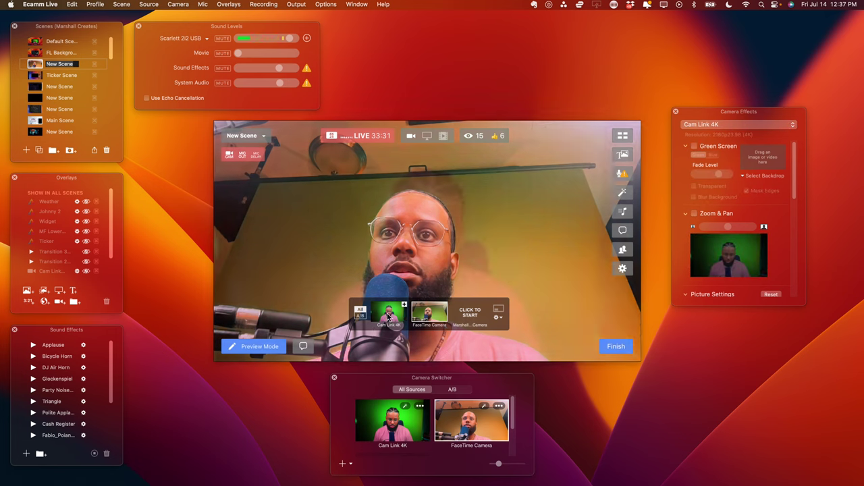
Switch the new scene to Cam Link 4K and enable Green Screen with the recent Crisp Bg.jpg backdrop
{"action": "left_click", "coordinate": [388, 314]}
{"action": "left_click", "coordinate": [695, 146]}
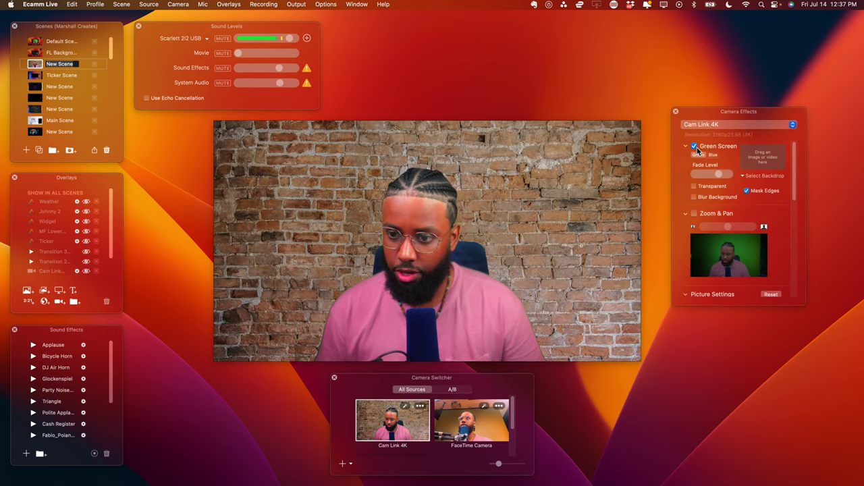
{"action": "left_click", "coordinate": [764, 175]}
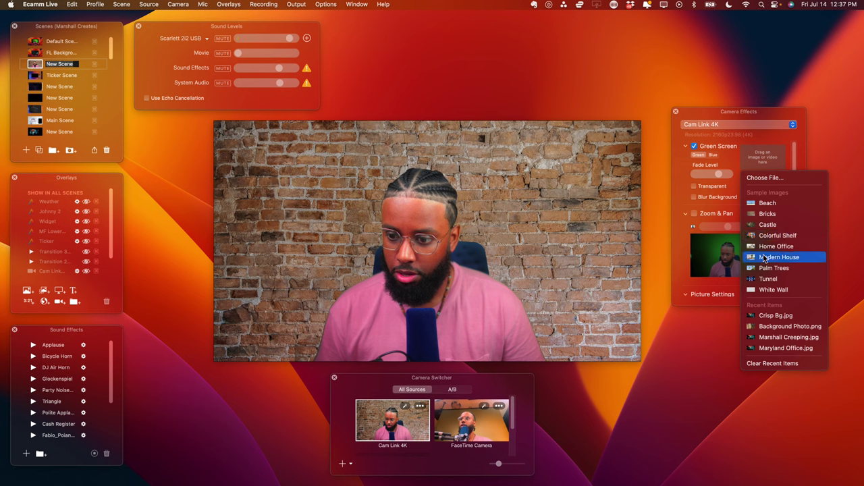
{"action": "left_click", "coordinate": [765, 316]}
{"action": "mouse_move", "coordinate": [450, 265]}
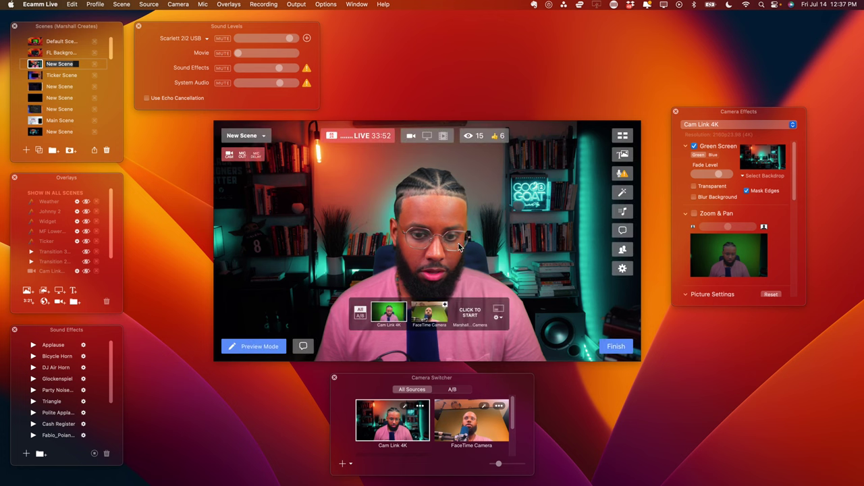
Add a FaceTime HD Camera overlay about half the canvas width and position it near the centre of the canvas
{"action": "left_click", "coordinate": [58, 302]}
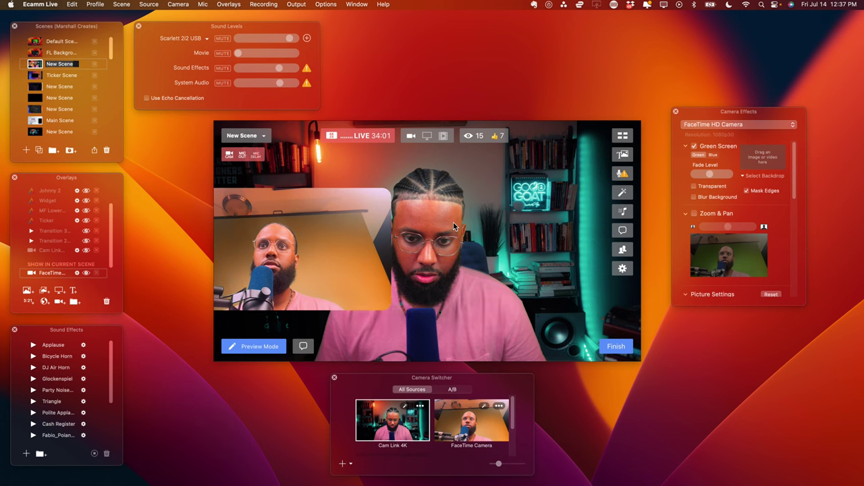
{"action": "left_click_drag", "start_coordinate": [328, 206], "coordinate": [358, 207]}
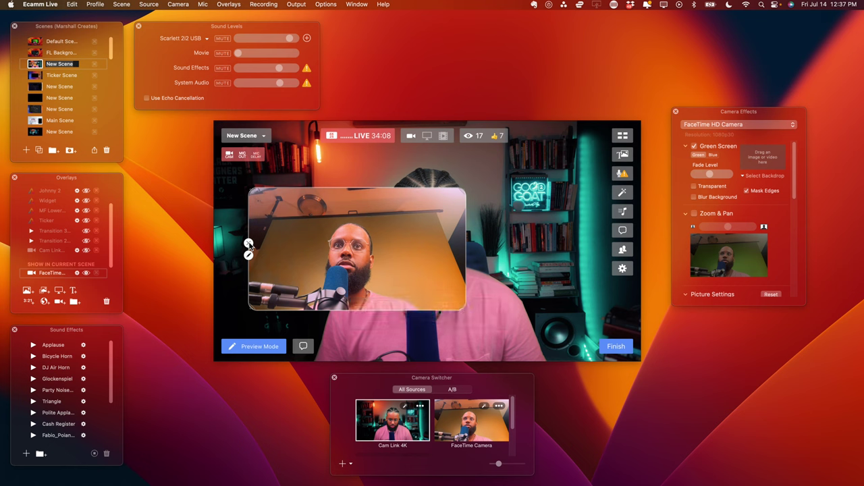
{"action": "left_click_drag", "start_coordinate": [451, 303], "coordinate": [415, 280]}
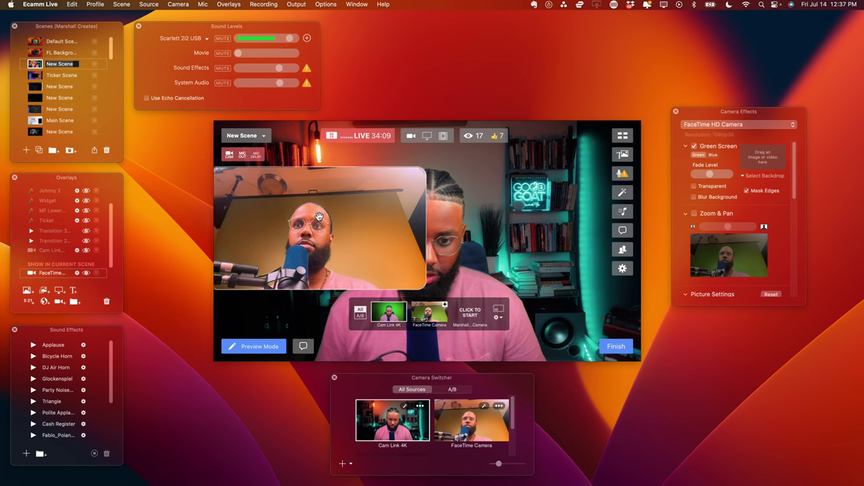
{"action": "scroll", "coordinate": [71, 252], "scroll_direction": "down", "scroll_amount": 1}
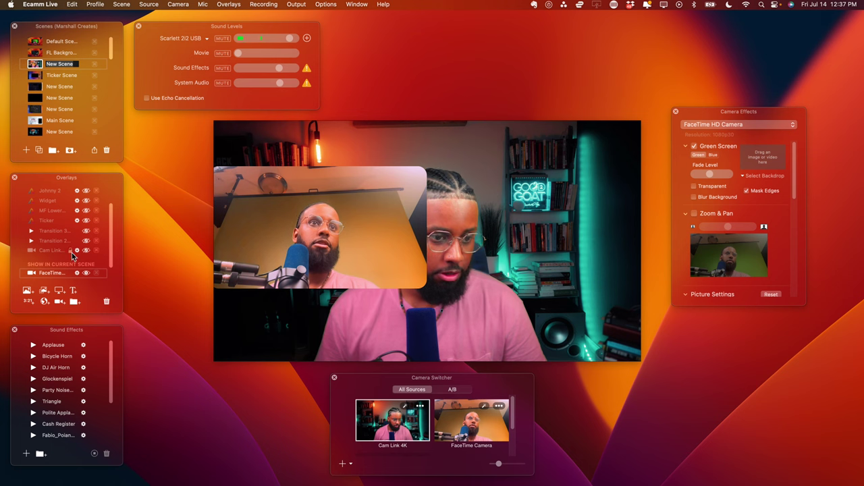
{"action": "scroll", "coordinate": [77, 262], "scroll_direction": "up", "scroll_amount": 3}
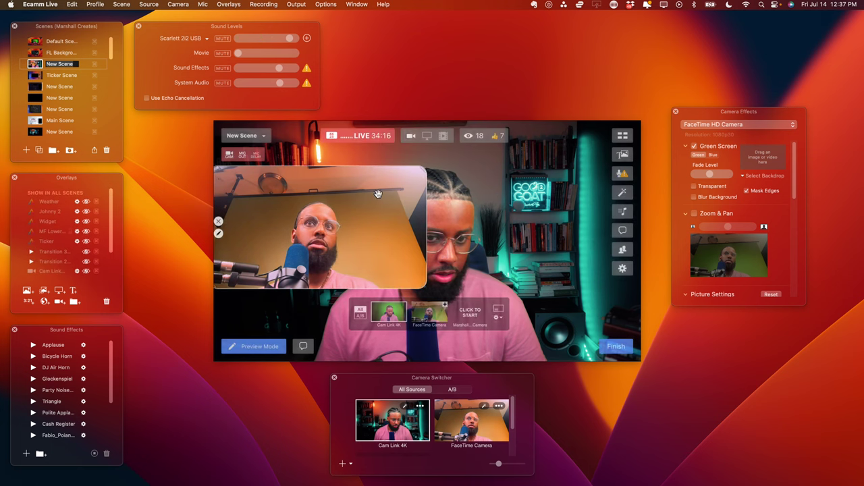
{"action": "left_click_drag", "start_coordinate": [379, 194], "coordinate": [487, 201]}
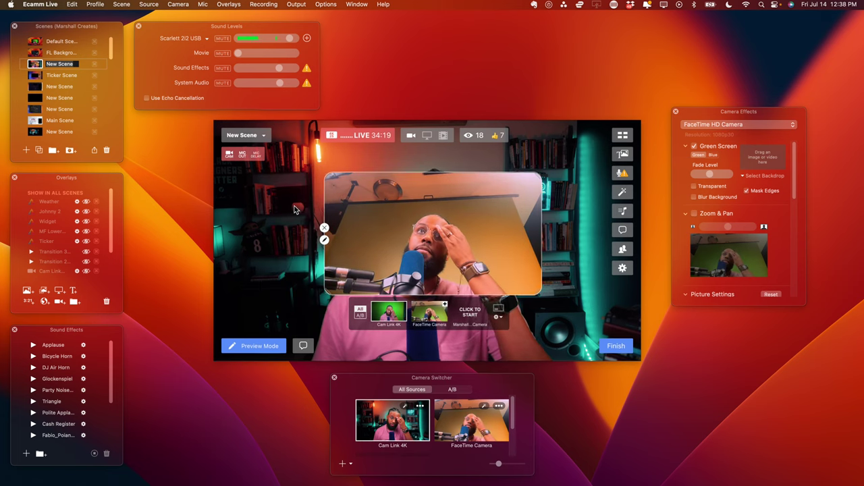
Set the new scene's source to Blank and move the FaceTime camera overlay to the right side of the canvas
{"action": "left_click", "coordinate": [145, 5]}
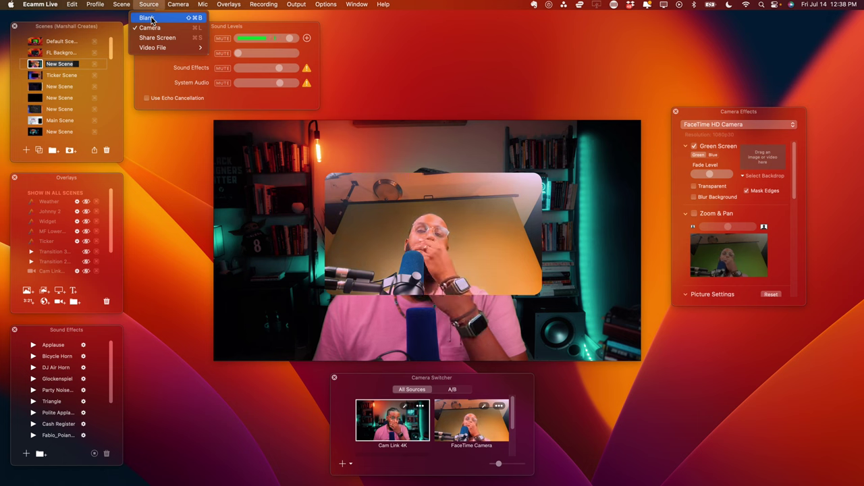
{"action": "left_click", "coordinate": [147, 18]}
{"action": "left_click_drag", "start_coordinate": [372, 211], "coordinate": [438, 221]}
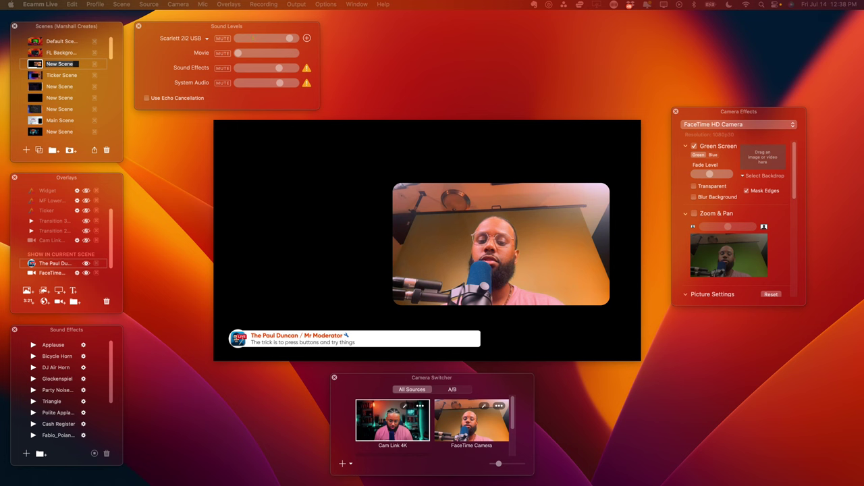
Add the blurred Maryland room image as a full-canvas overlay beneath the FaceTime camera overlay, and hide that camera overlay
{"action": "left_click_drag", "start_coordinate": [472, 309], "coordinate": [347, 314]}
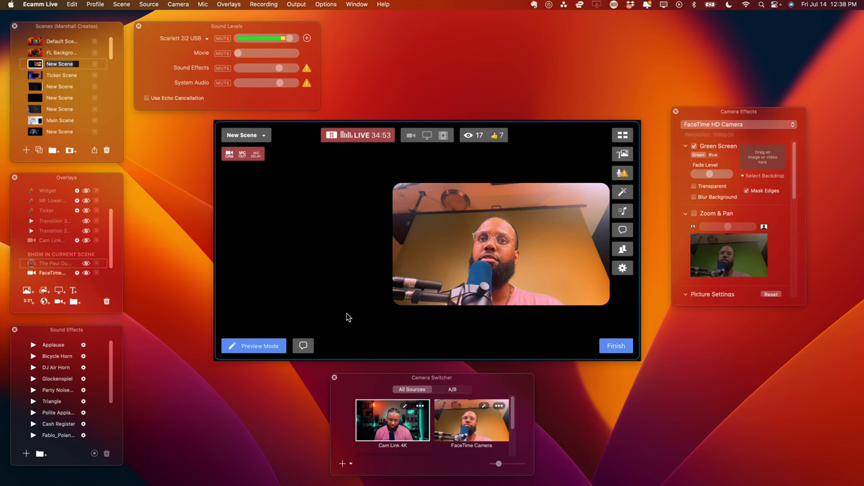
{"action": "mouse_move", "coordinate": [483, 169]}
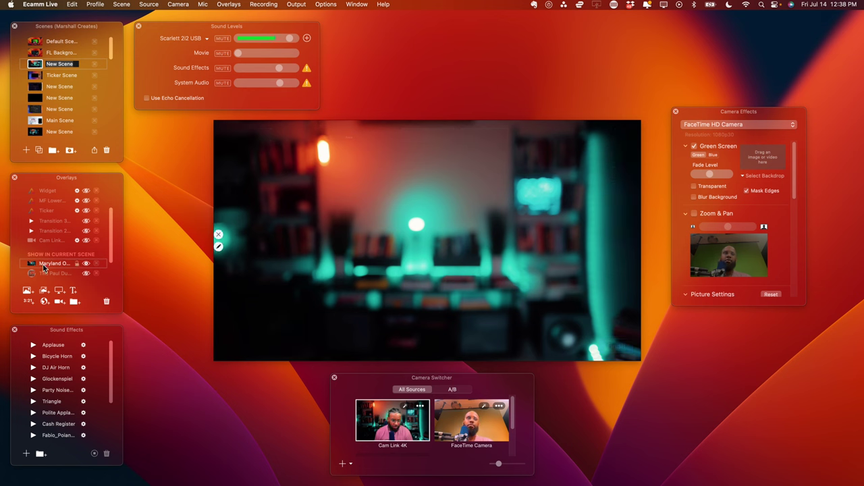
{"action": "scroll", "coordinate": [44, 268], "scroll_direction": "down", "scroll_amount": 2}
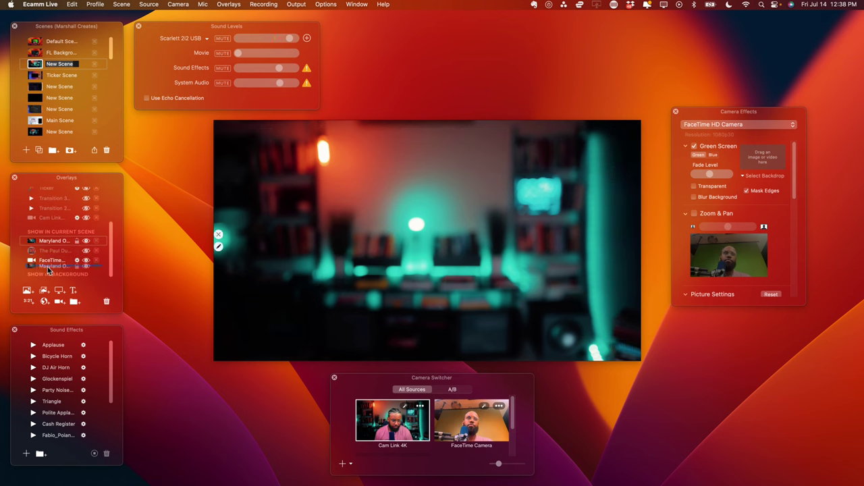
{"action": "left_click_drag", "start_coordinate": [47, 266], "coordinate": [47, 265]}
{"action": "left_click", "coordinate": [392, 250]}
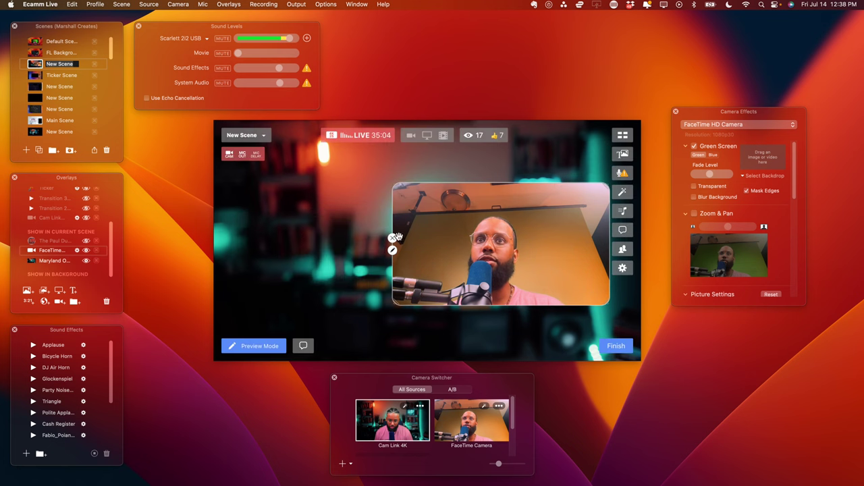
{"action": "left_click", "coordinate": [85, 250]}
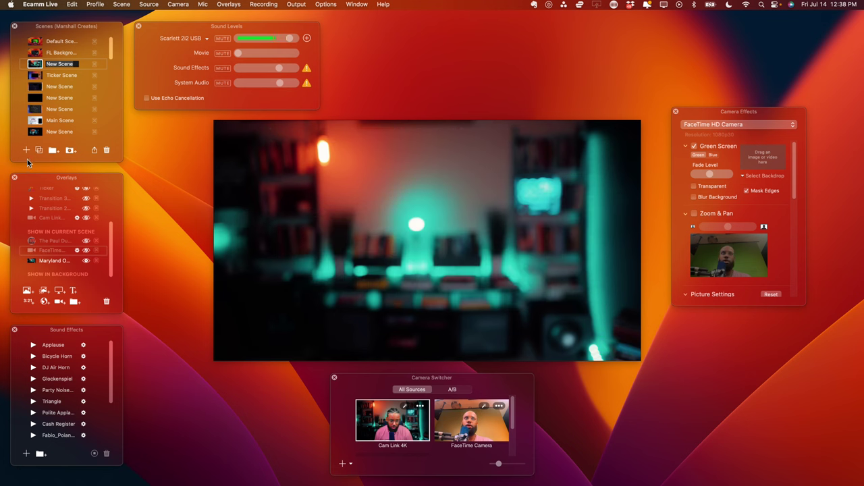
Add a camera overlay sourced from Cam Link 4K and shrink it to about 40% of the canvas width near the centre
{"action": "left_click", "coordinate": [59, 302]}
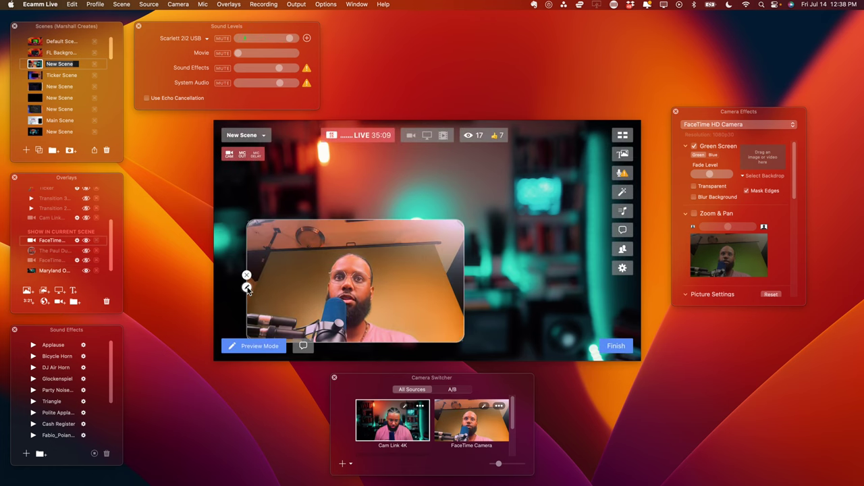
{"action": "left_click", "coordinate": [247, 289]}
{"action": "left_click", "coordinate": [179, 261]}
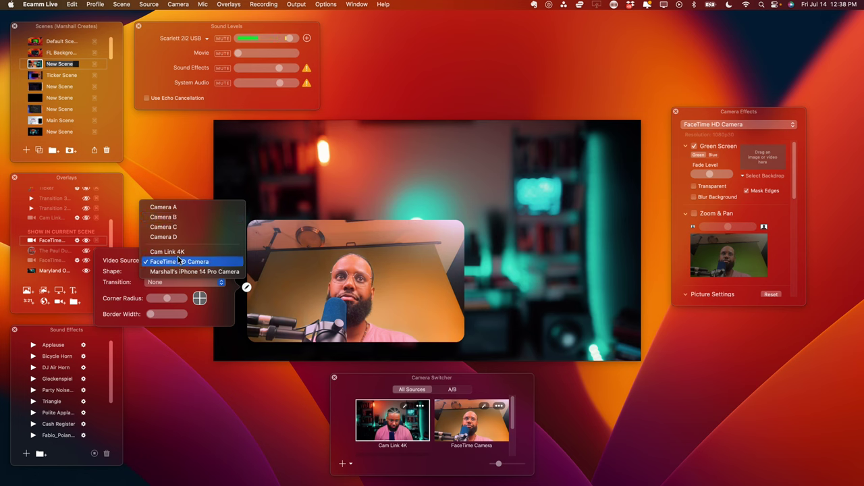
{"action": "left_click", "coordinate": [178, 251]}
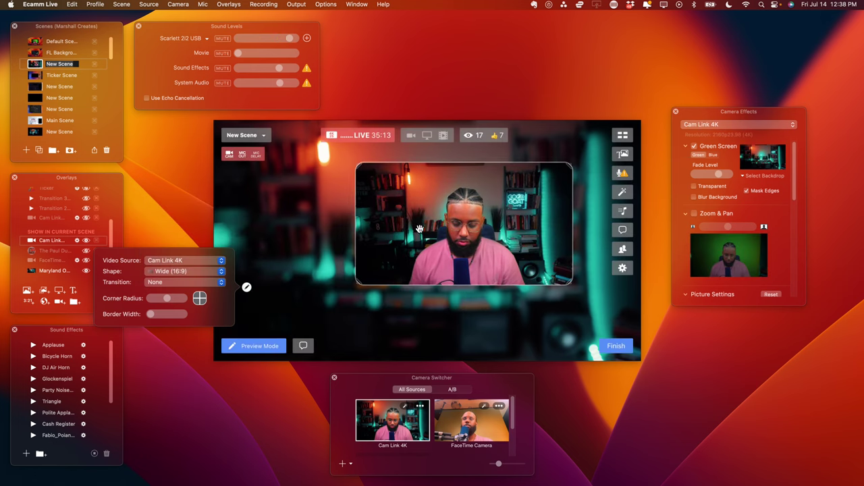
{"action": "left_click", "coordinate": [419, 229]}
{"action": "left_click_drag", "start_coordinate": [572, 285], "coordinate": [516, 271]}
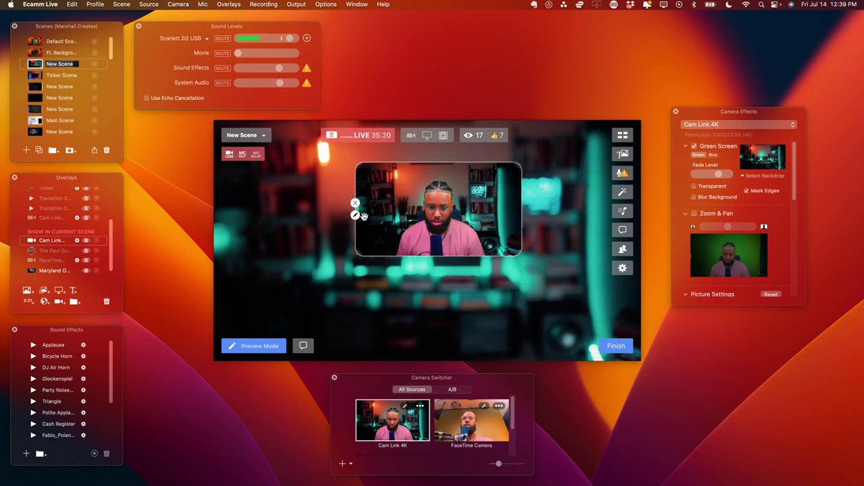
{"action": "left_click_drag", "start_coordinate": [440, 210], "coordinate": [419, 234]}
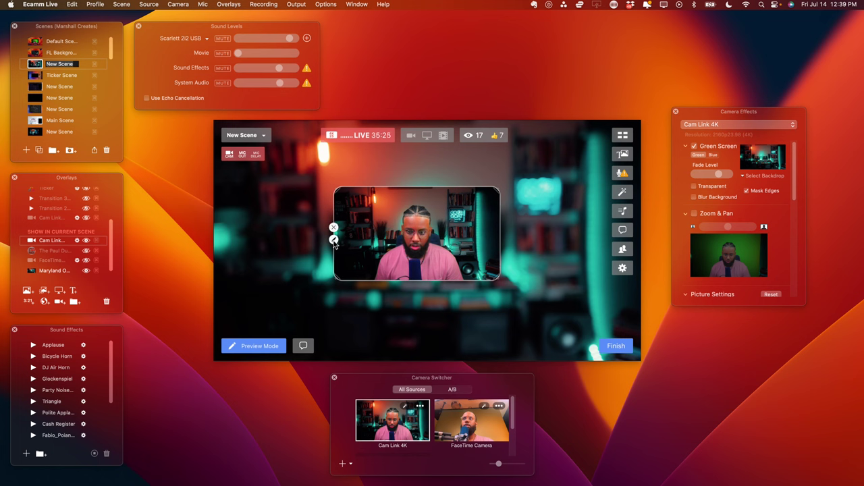
Toggle Green Screen off and on for Cam Link 4K and remove the small Cam Link overlay from the canvas
{"action": "left_click", "coordinate": [694, 146]}
{"action": "left_click", "coordinate": [694, 146]}
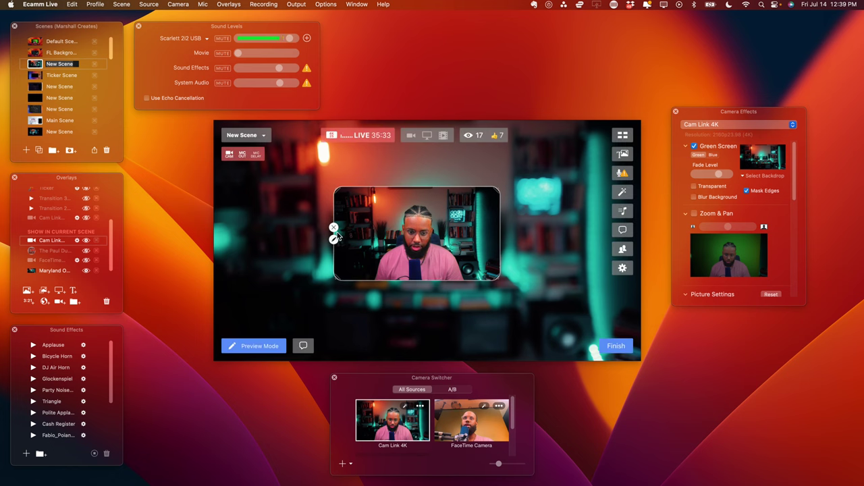
{"action": "left_click", "coordinate": [333, 227]}
Add a new camera overlay, set its video source to Cam Link 4K, and make its green screen background transparent
{"action": "left_click_drag", "start_coordinate": [471, 420], "coordinate": [345, 275]}
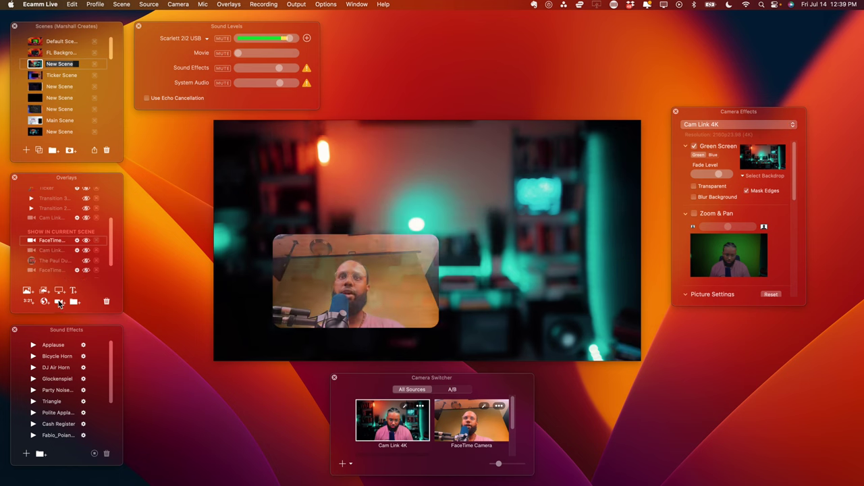
{"action": "left_click", "coordinate": [271, 287]}
{"action": "left_click", "coordinate": [221, 261]}
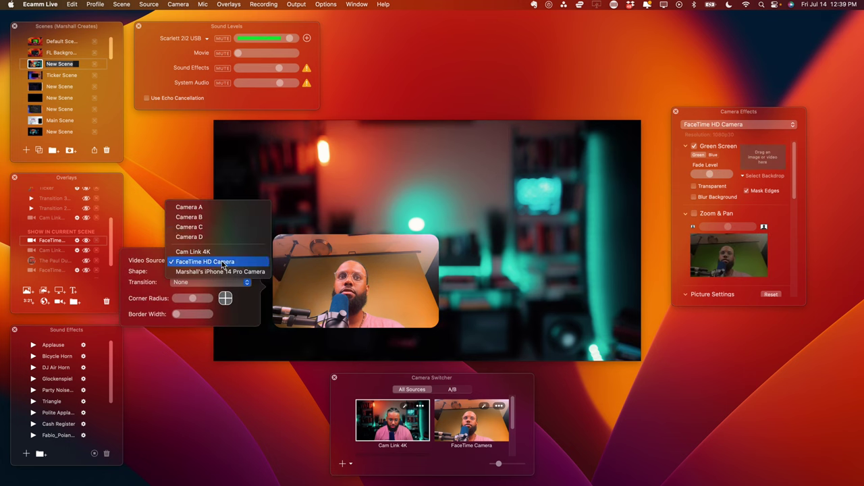
{"action": "left_click", "coordinate": [216, 248]}
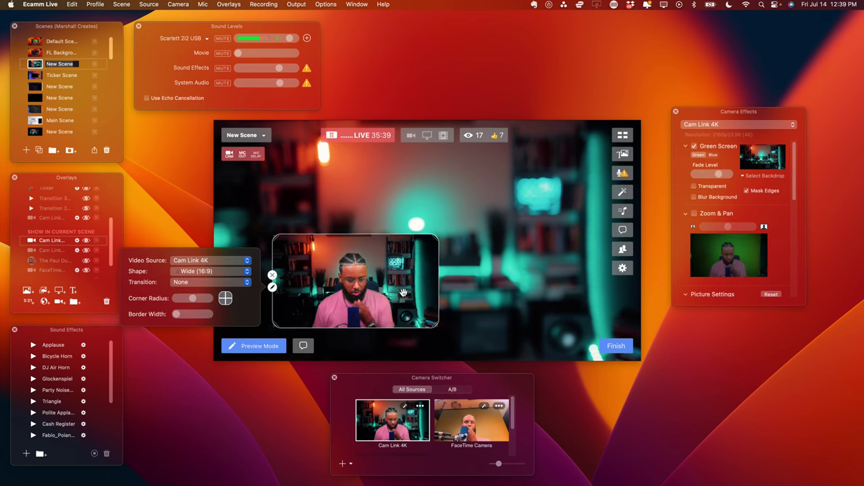
{"action": "left_click", "coordinate": [694, 146]}
{"action": "left_click", "coordinate": [694, 146]}
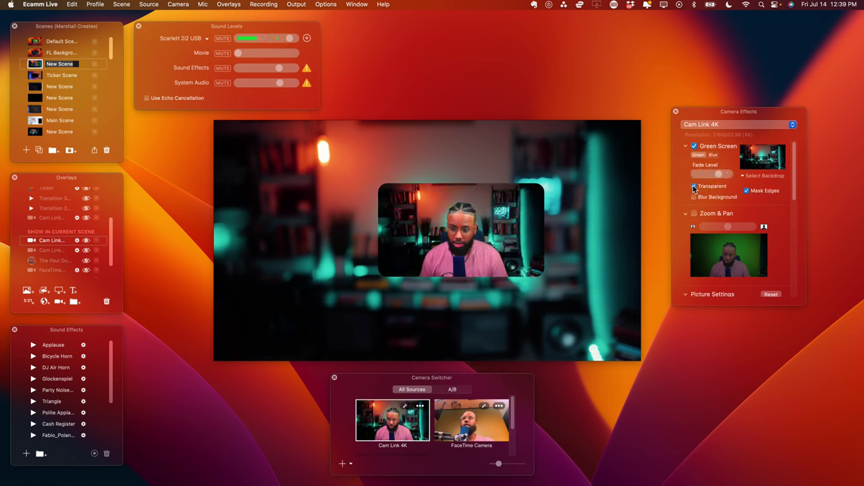
{"action": "left_click", "coordinate": [694, 187]}
Crop the sides of the transparent Cam Link 4K overlay and enlarge it to about half the canvas width at the canvas's lower right
{"action": "left_click_drag", "start_coordinate": [499, 255], "coordinate": [475, 241]}
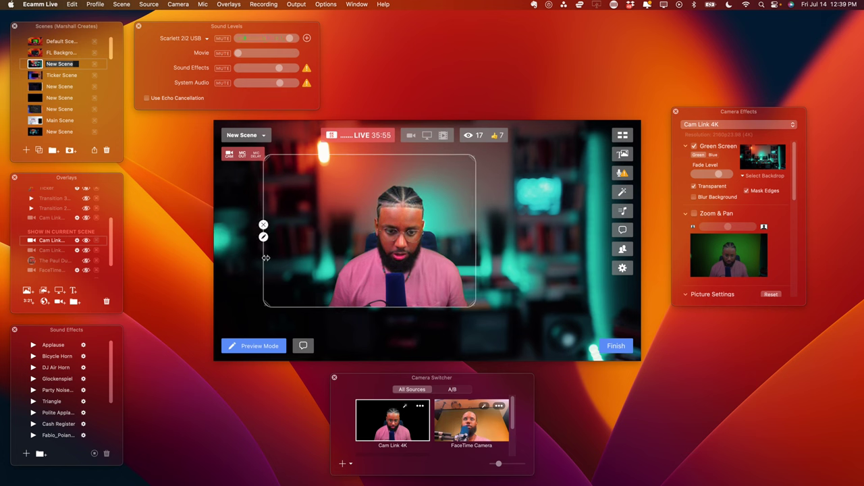
{"action": "left_click_drag", "start_coordinate": [264, 257], "coordinate": [442, 289]}
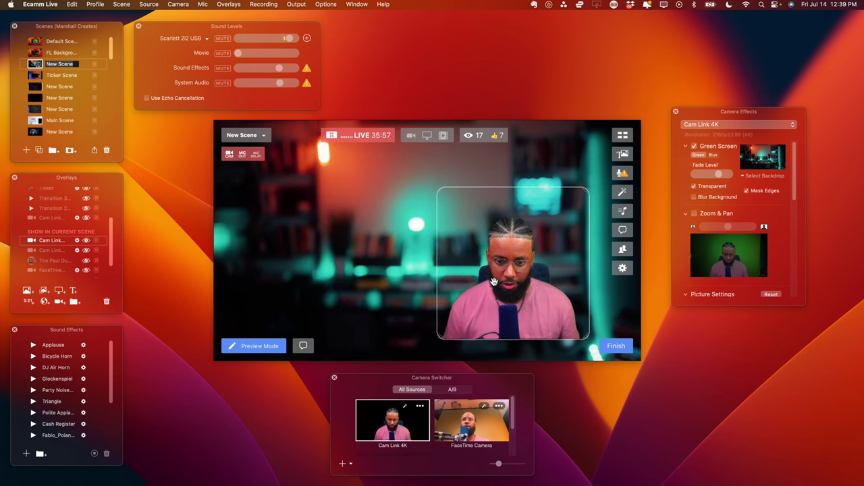
{"action": "left_click_drag", "start_coordinate": [582, 188], "coordinate": [635, 128]}
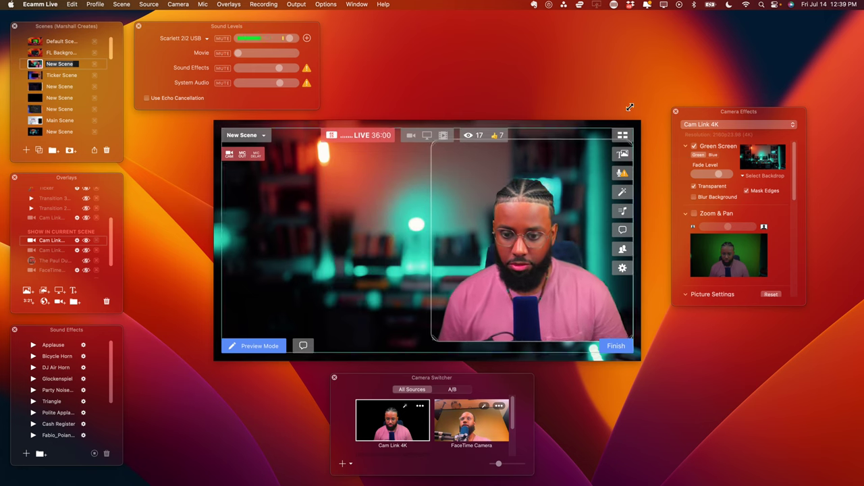
{"action": "left_click_drag", "start_coordinate": [524, 256], "coordinate": [481, 289]}
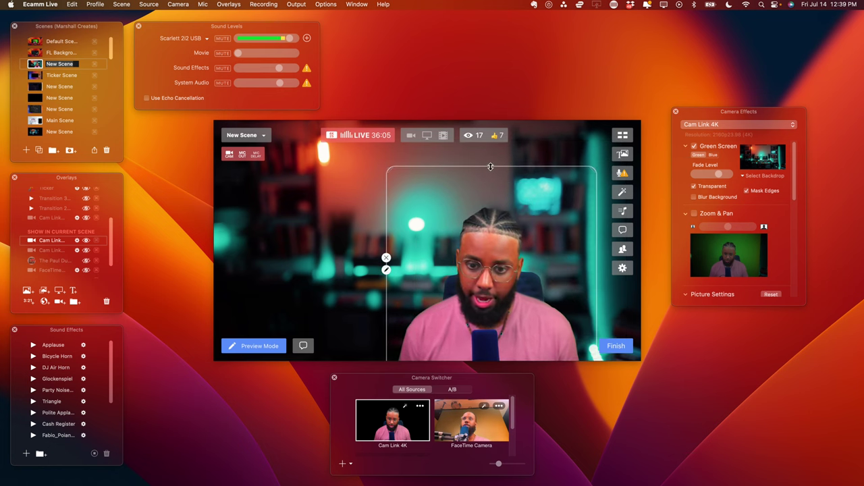
{"action": "left_click_drag", "start_coordinate": [490, 167], "coordinate": [450, 122]}
{"action": "left_click_drag", "start_coordinate": [558, 307], "coordinate": [538, 290]}
{"action": "left_click_drag", "start_coordinate": [484, 271], "coordinate": [549, 329]}
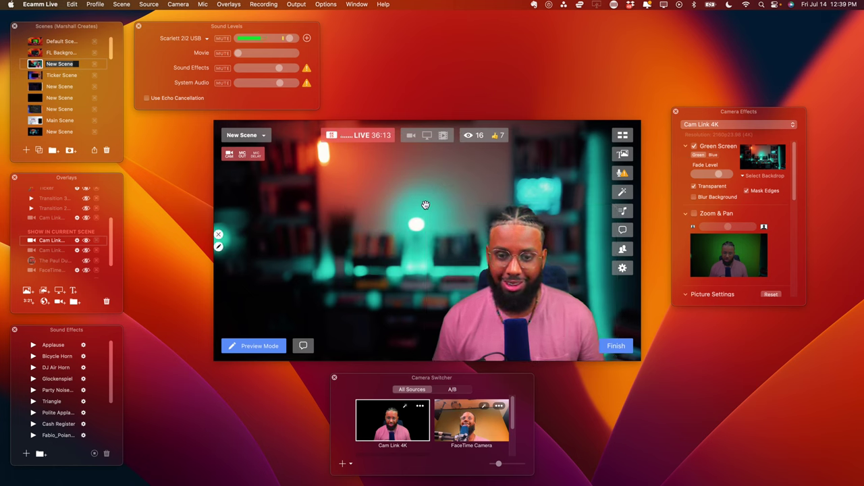
{"action": "left_click_drag", "start_coordinate": [429, 208], "coordinate": [414, 195]}
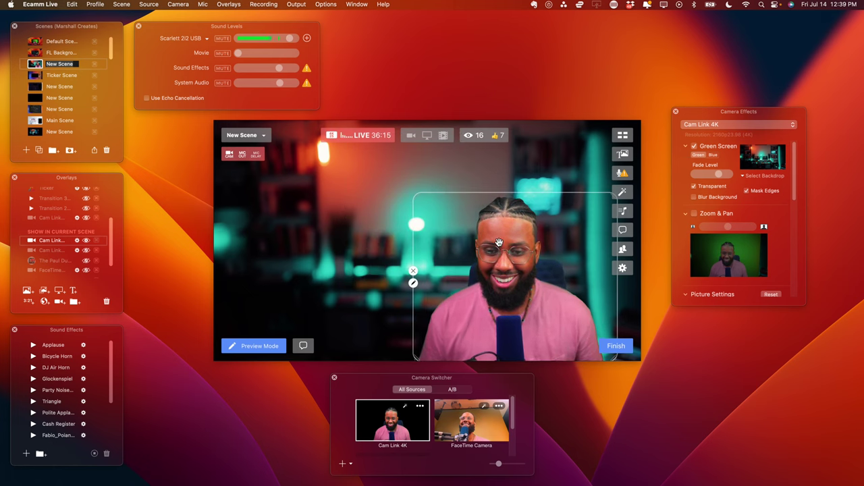
Duplicate the Cam Link 4K overlay and place the copy beside the original on the canvas's left half
{"action": "left_click_drag", "start_coordinate": [498, 243], "coordinate": [313, 242]}
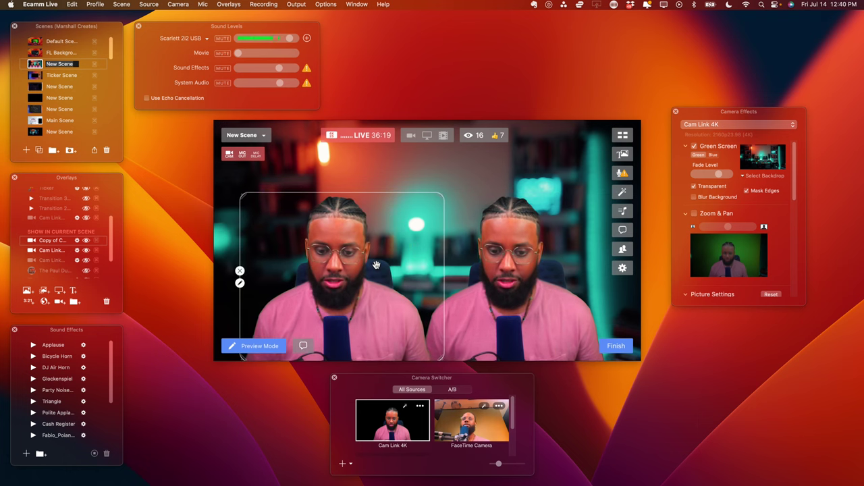
{"action": "mouse_move", "coordinate": [376, 265]}
{"action": "left_mouse_down"}
{"action": "mouse_move", "coordinate": [357, 265]}
{"action": "mouse_move", "coordinate": [367, 265]}
{"action": "left_mouse_up"}
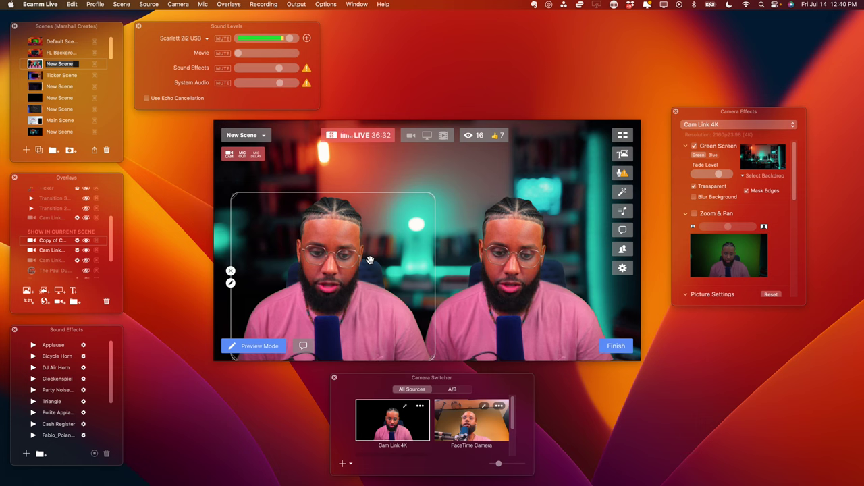
{"action": "mouse_move", "coordinate": [342, 260]}
{"action": "left_mouse_down"}
{"action": "mouse_move", "coordinate": [323, 260]}
{"action": "mouse_move", "coordinate": [332, 260]}
{"action": "left_mouse_up"}
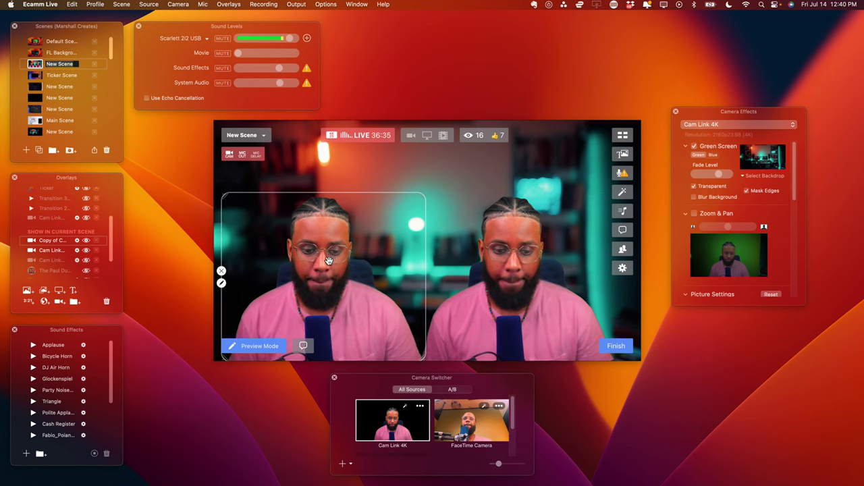
Set the copied camera overlay's video source to the iPhone 14 Pro Camera
{"action": "left_click", "coordinate": [222, 283]}
{"action": "left_click", "coordinate": [191, 257]}
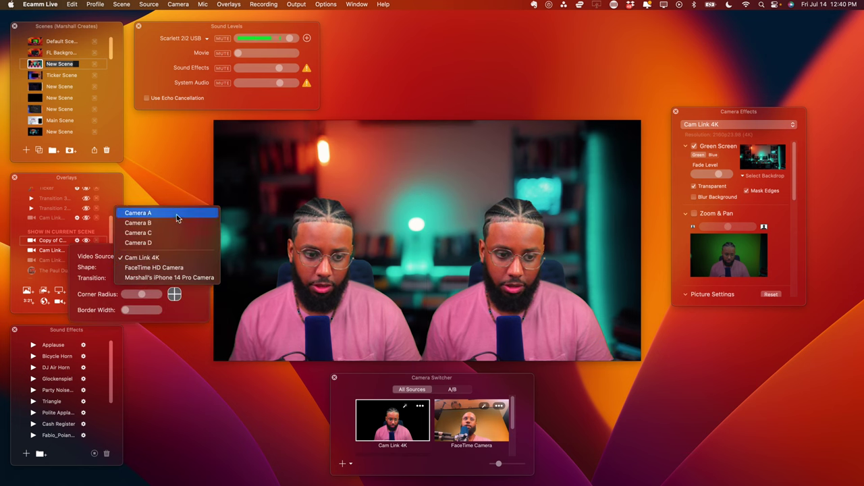
{"action": "left_click", "coordinate": [191, 277]}
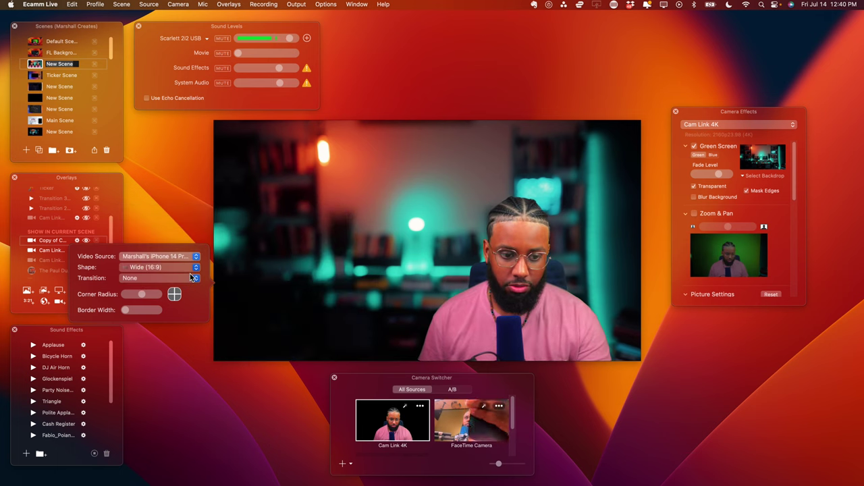
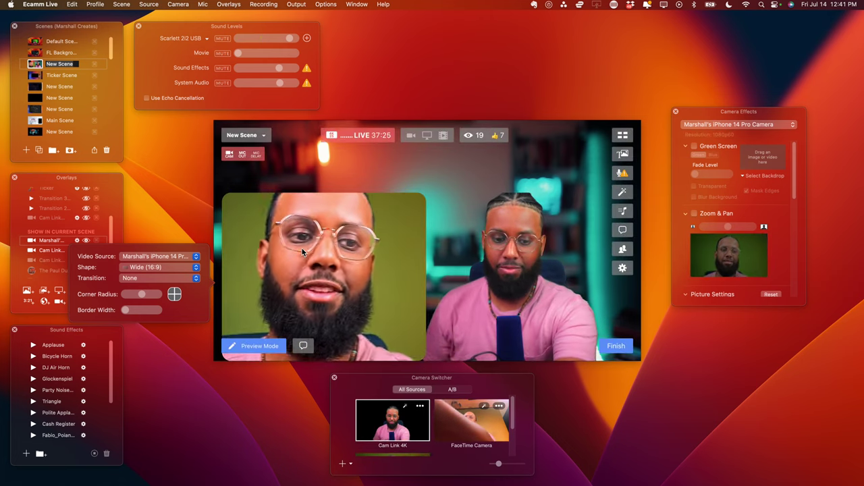
{"action": "mouse_move", "coordinate": [303, 250]}
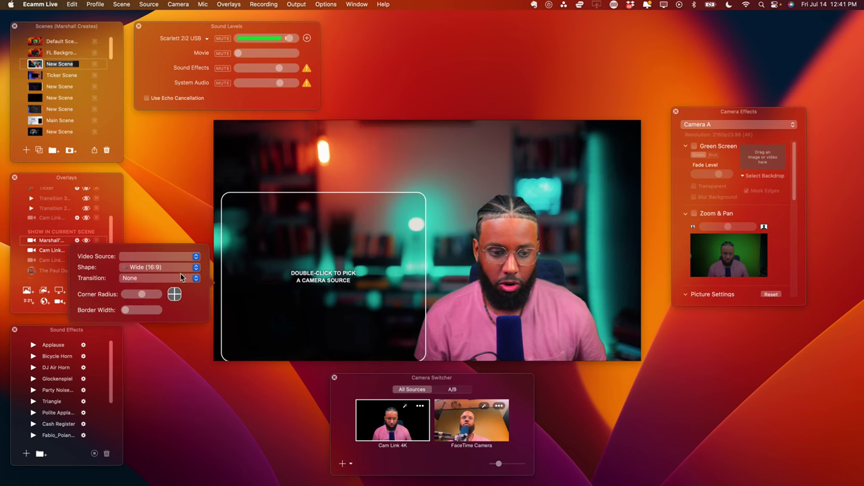
Show the Interview window with interviews turned on, and set the copied camera overlay's video source to Guest 1
{"action": "left_click", "coordinate": [167, 257]}
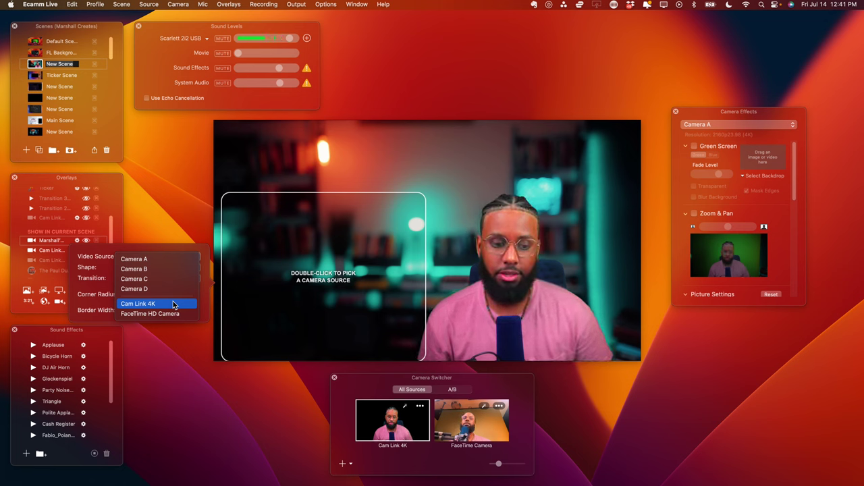
{"action": "left_click", "coordinate": [354, 4]}
{"action": "left_click", "coordinate": [358, 4]}
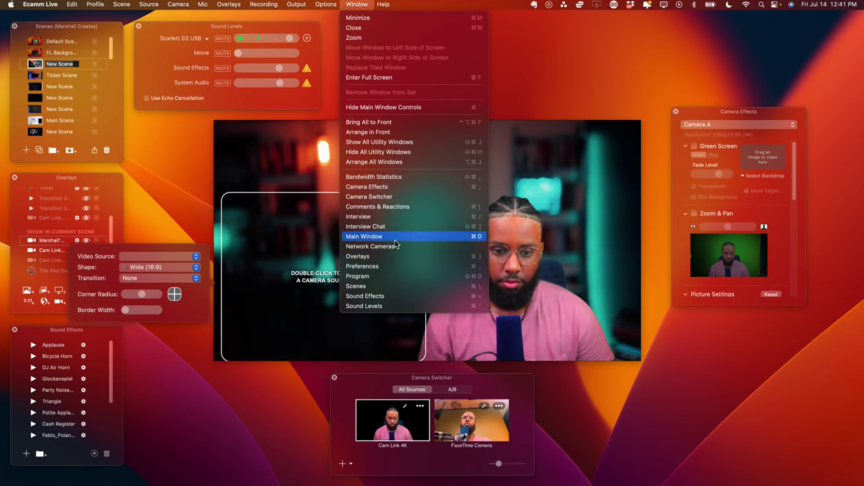
{"action": "left_click", "coordinate": [394, 217]}
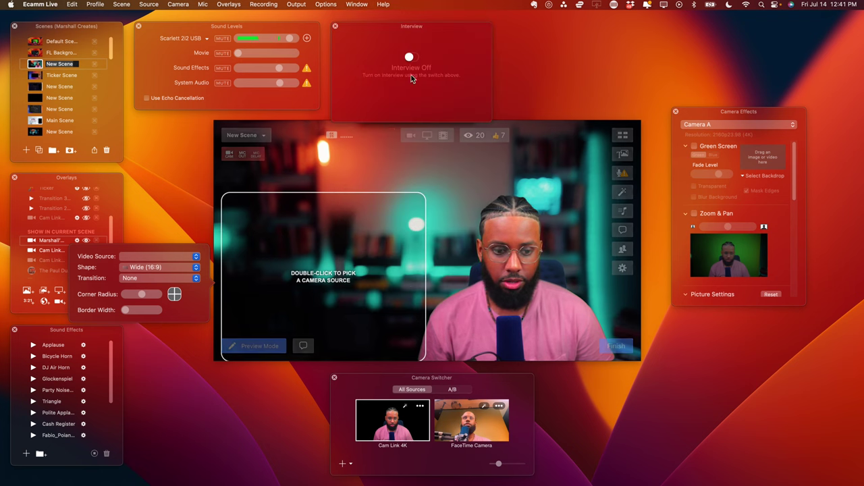
{"action": "left_click_drag", "start_coordinate": [392, 26], "coordinate": [721, 192]}
{"action": "left_click", "coordinate": [162, 257]}
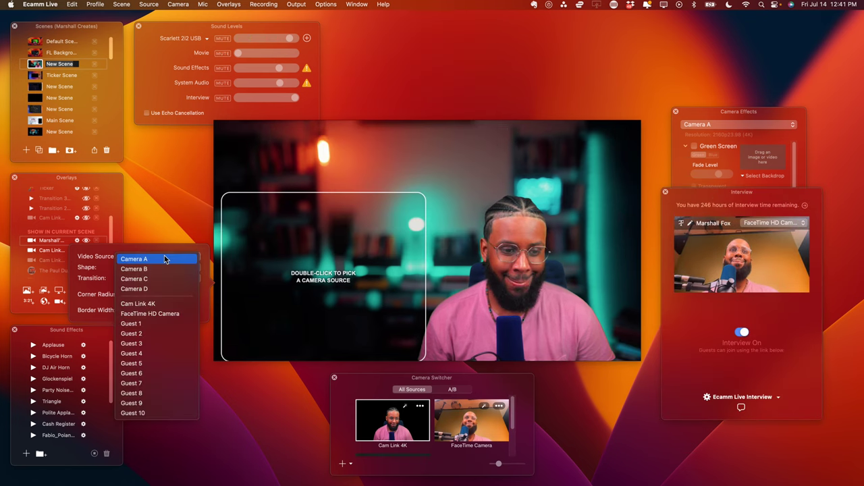
{"action": "left_click", "coordinate": [156, 322]}
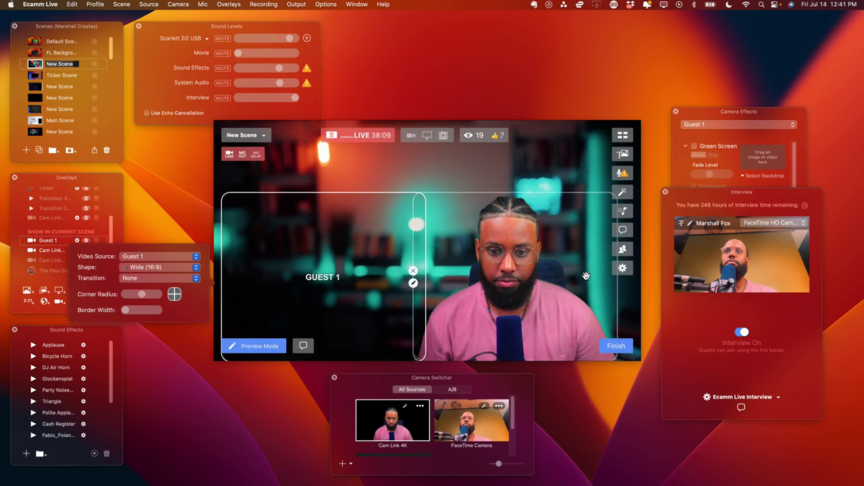
Hide the Guest 1 overlay and enlarge the transparent Cam Link 4K overlay to about 60% of the canvas width
{"action": "left_click", "coordinate": [449, 216]}
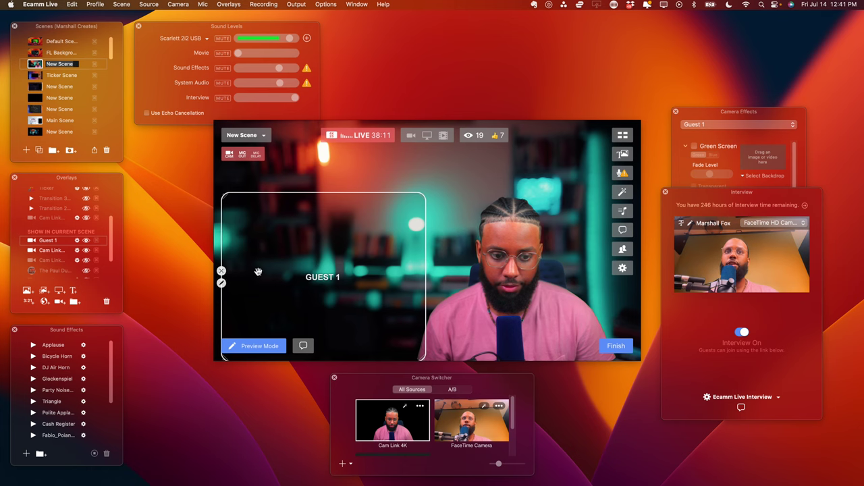
{"action": "left_click_drag", "start_coordinate": [416, 198], "coordinate": [353, 251]}
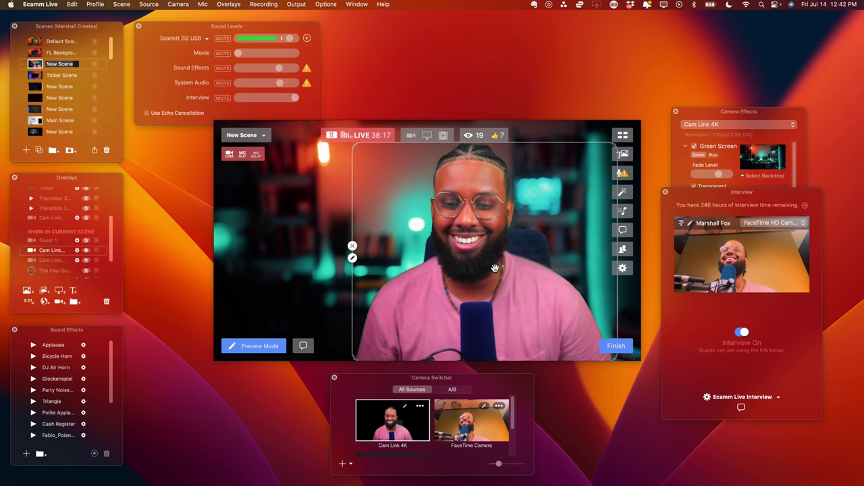
Center the transparent Cam Link 4K overlay on the canvas and set the camera's green screen backdrop to Background Photo.png
{"action": "left_click_drag", "start_coordinate": [495, 267], "coordinate": [444, 268]}
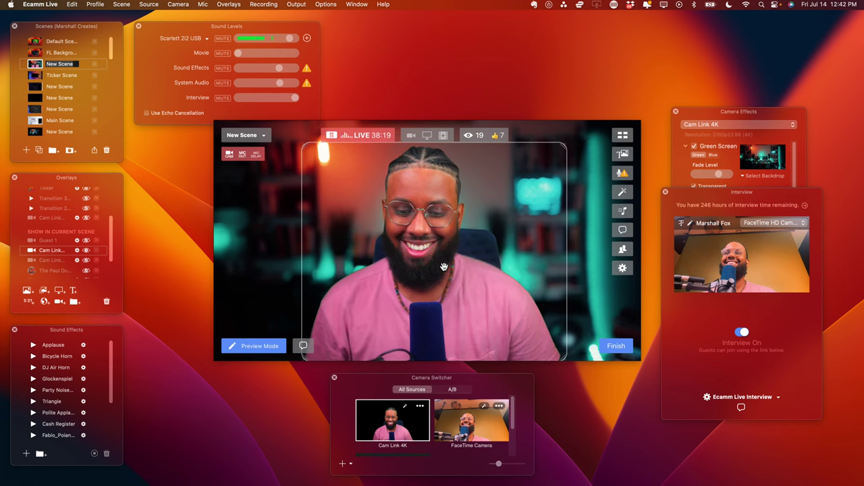
{"action": "left_click", "coordinate": [779, 170]}
{"action": "left_click", "coordinate": [766, 176]}
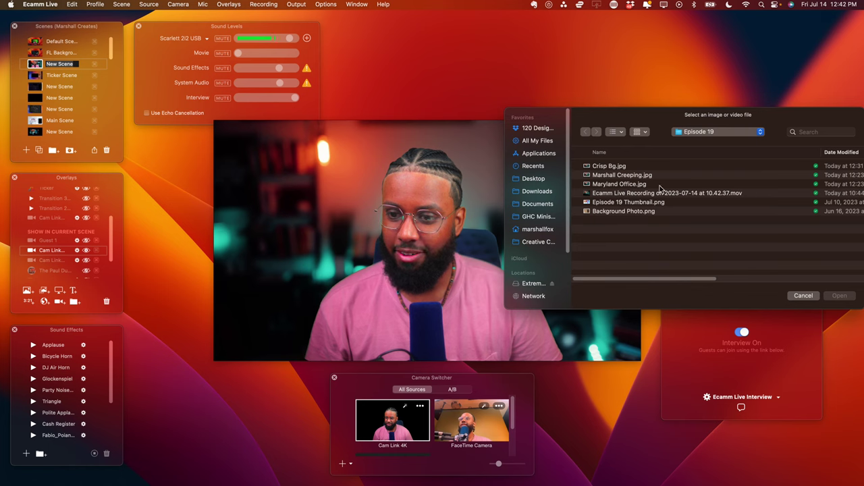
{"action": "left_click", "coordinate": [652, 211]}
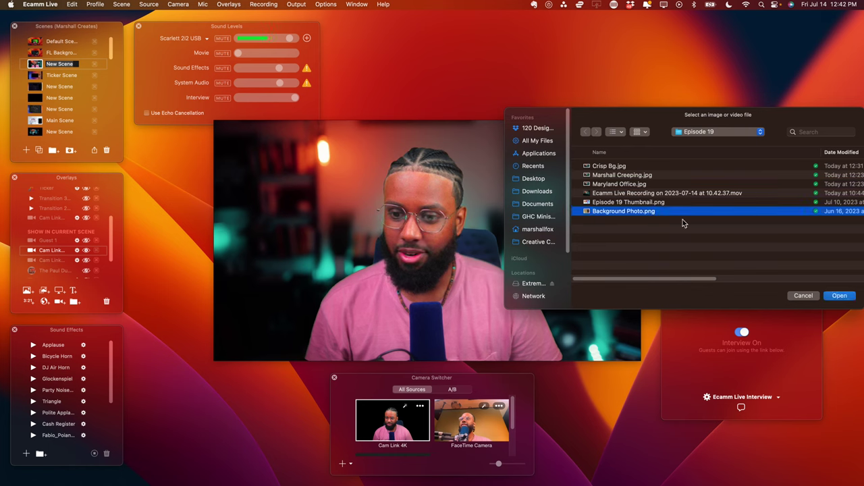
{"action": "left_click", "coordinate": [838, 296]}
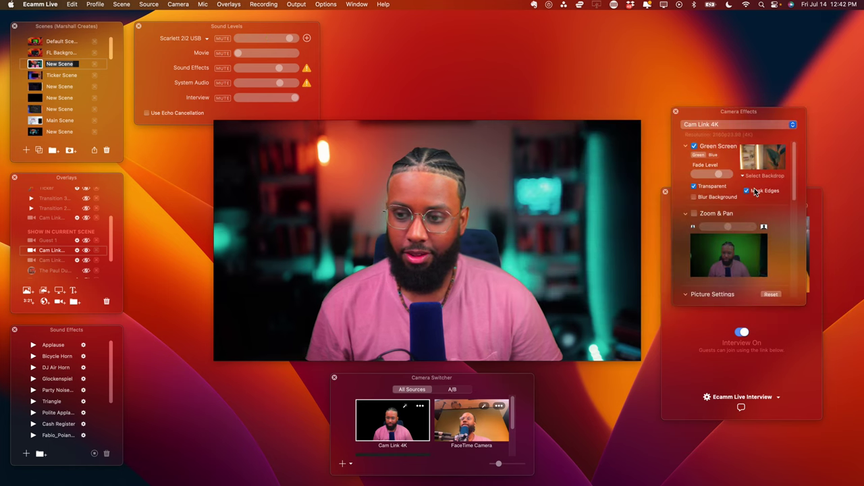
Replace the Maryland Office image behind the camera with Background Photo.png from the Episode 19 folder, layered below the other scene overlays
{"action": "mouse_move", "coordinate": [473, 260]}
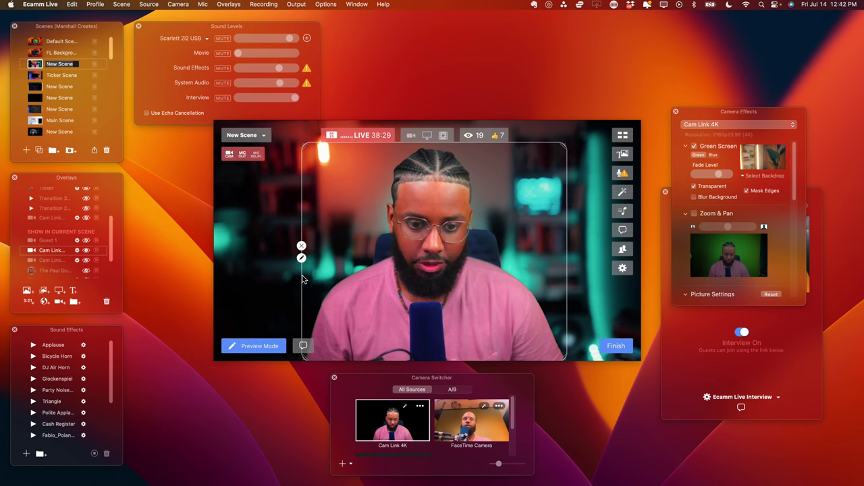
{"action": "left_click_drag", "start_coordinate": [302, 279], "coordinate": [217, 270]}
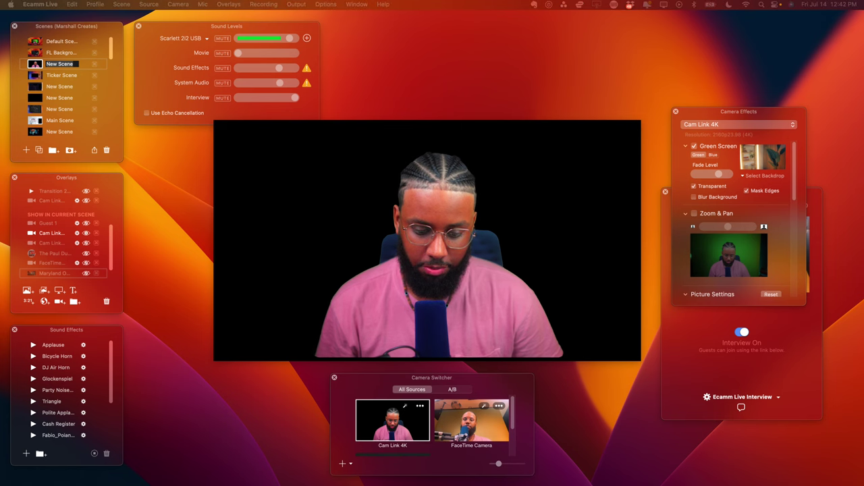
{"action": "key", "text": "super+Tab"}
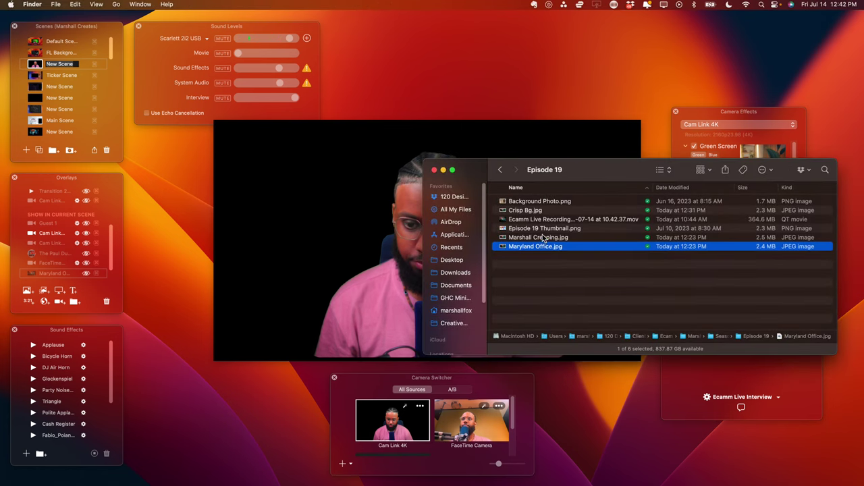
{"action": "left_click", "coordinate": [544, 203]}
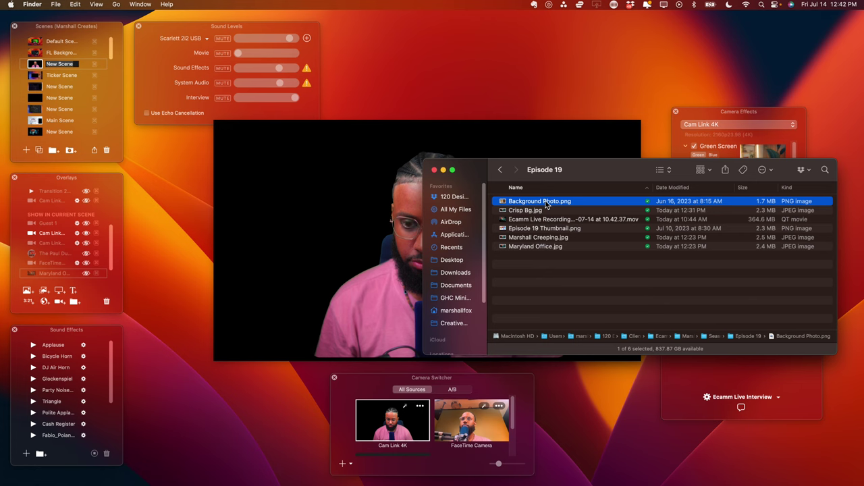
{"action": "left_click_drag", "start_coordinate": [415, 206], "coordinate": [308, 220]}
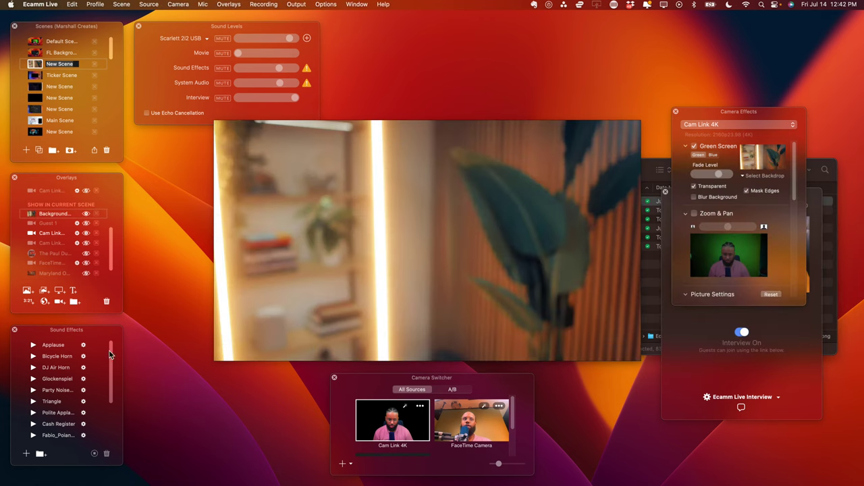
{"action": "left_click_drag", "start_coordinate": [59, 213], "coordinate": [57, 269]}
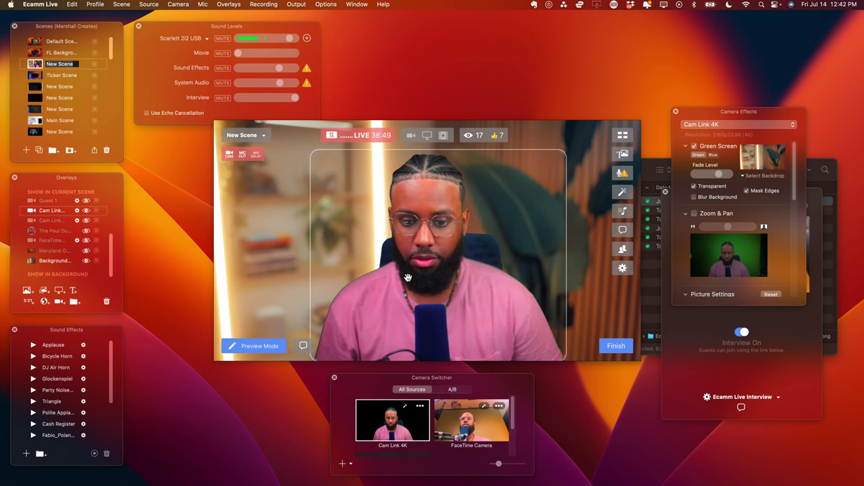
Shrink the Cam Link 4K overlay slightly and set the strength of its Honeymoon 01_S.cube LUT to 0
{"action": "left_click_drag", "start_coordinate": [566, 146], "coordinate": [558, 157]}
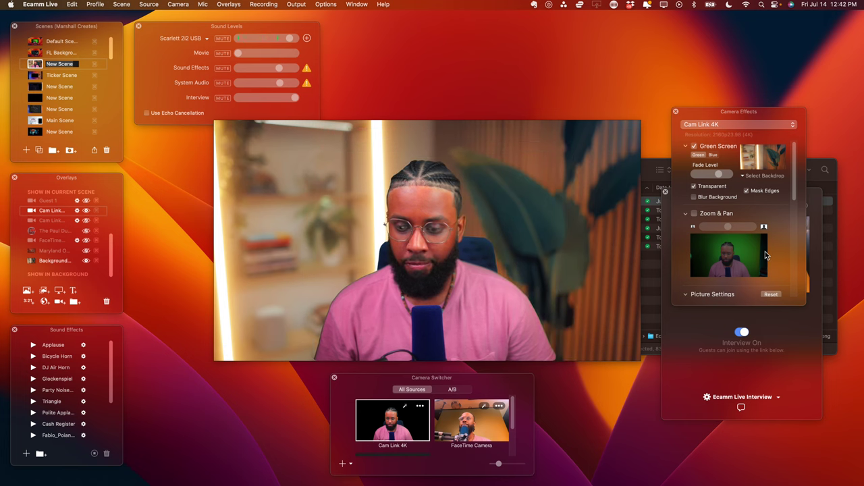
{"action": "scroll", "coordinate": [765, 251], "scroll_direction": "down", "scroll_amount": 5}
{"action": "scroll", "coordinate": [764, 251], "scroll_direction": "down", "scroll_amount": 2}
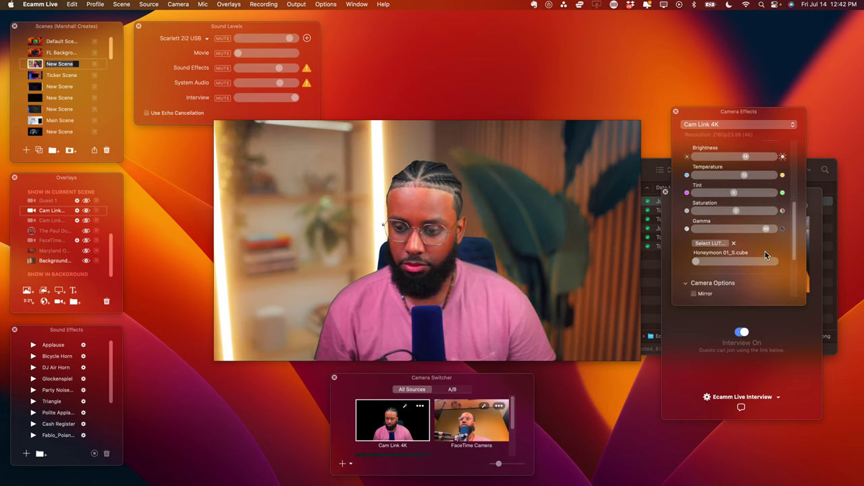
{"action": "left_click_drag", "start_coordinate": [758, 261], "coordinate": [695, 281]}
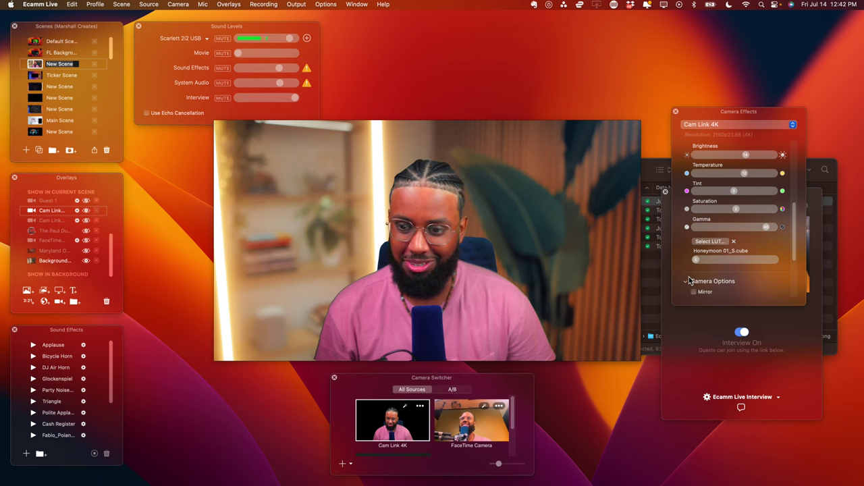
Hide the viewer comment, and enlarge the Cam Link 4K overlay to about 60% of the canvas width, shifted slightly off center
{"action": "mouse_move", "coordinate": [524, 270]}
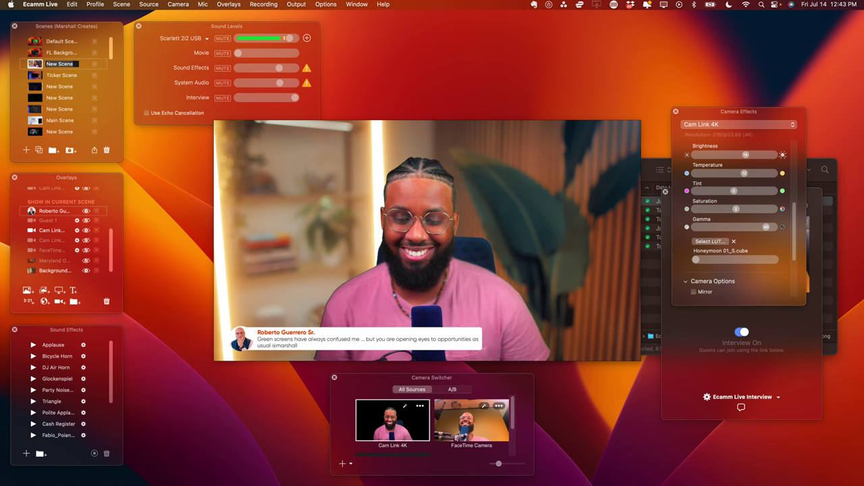
{"action": "mouse_move", "coordinate": [439, 202]}
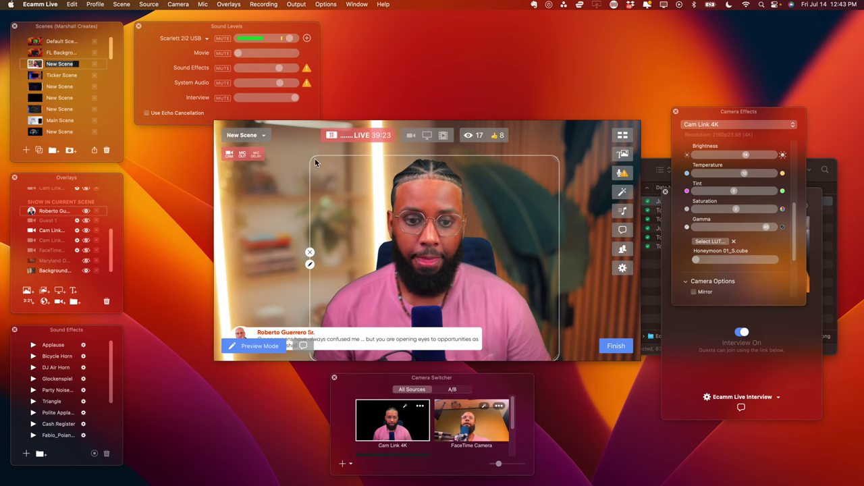
{"action": "left_click_drag", "start_coordinate": [313, 159], "coordinate": [298, 145]}
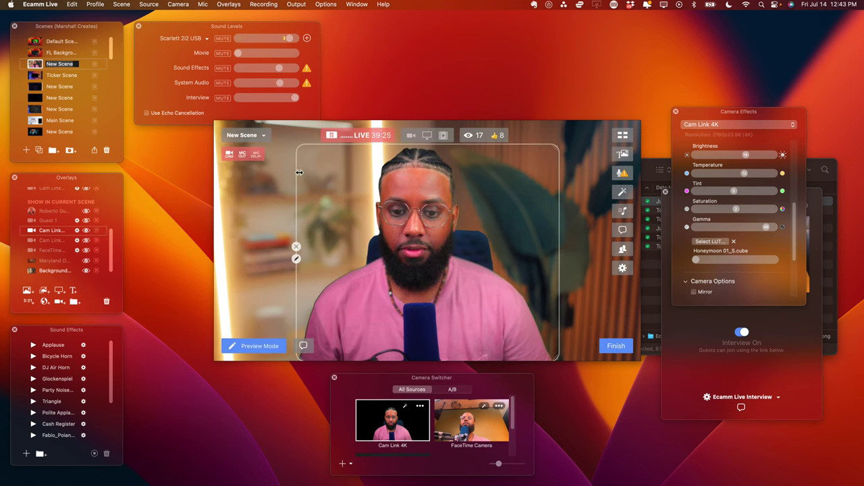
{"action": "left_click_drag", "start_coordinate": [384, 195], "coordinate": [381, 196]}
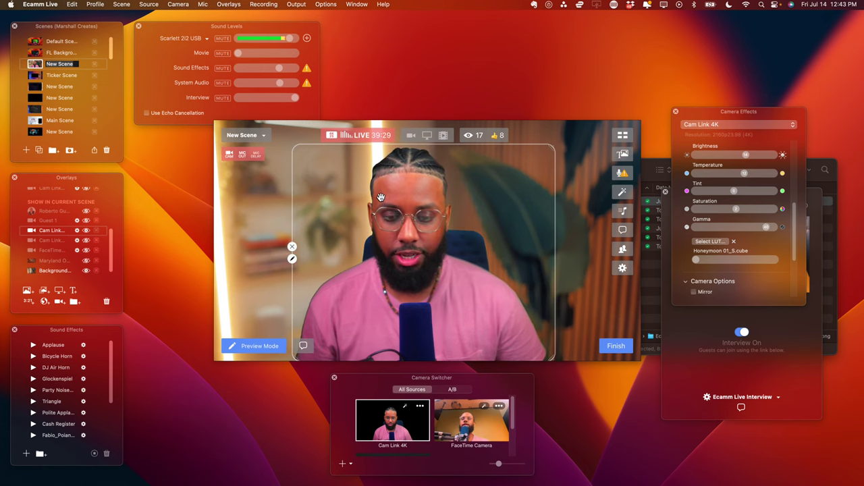
Reposition the Camera Effects window clear of the Interview window, and turn interviews off and close their window
{"action": "left_click_drag", "start_coordinate": [740, 113], "coordinate": [684, 60]}
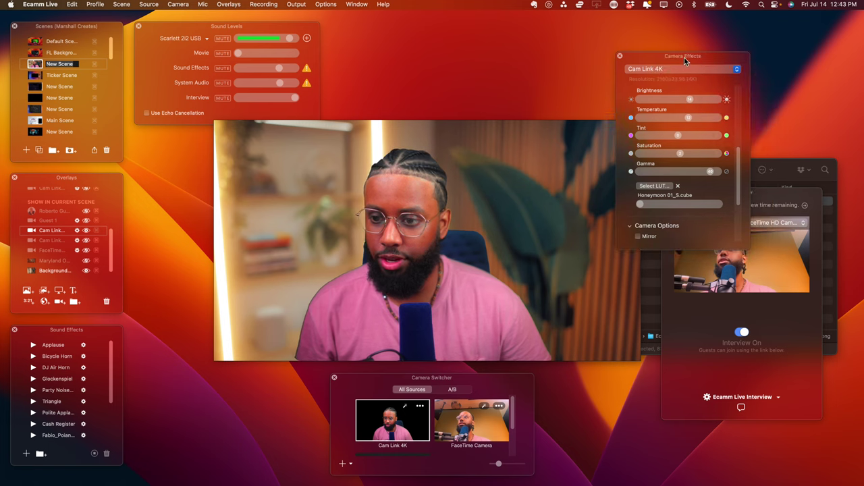
{"action": "left_click_drag", "start_coordinate": [784, 197], "coordinate": [738, 232]}
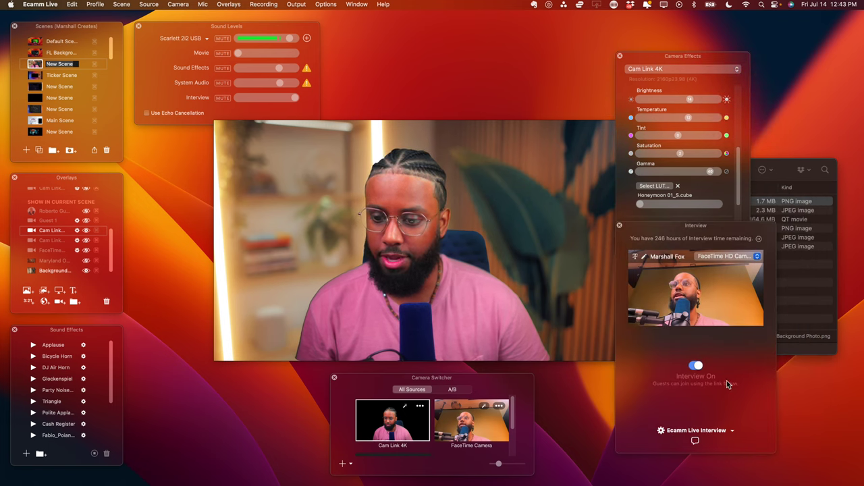
{"action": "left_click", "coordinate": [695, 367]}
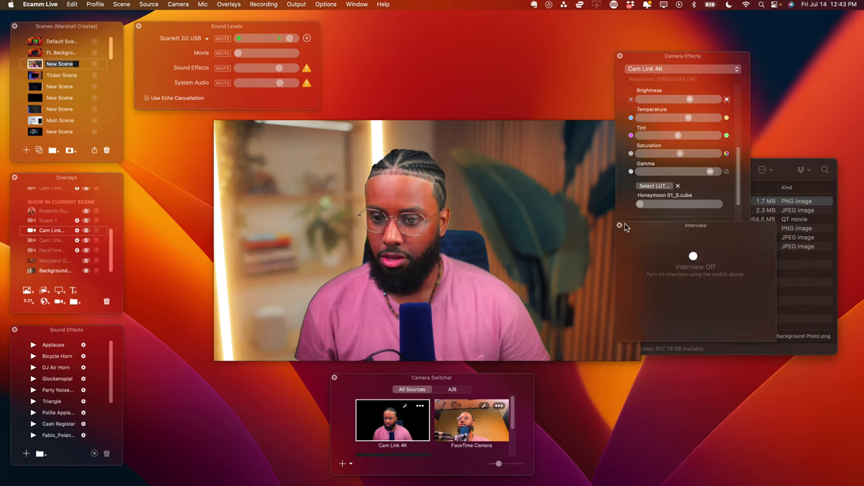
{"action": "left_click", "coordinate": [619, 224]}
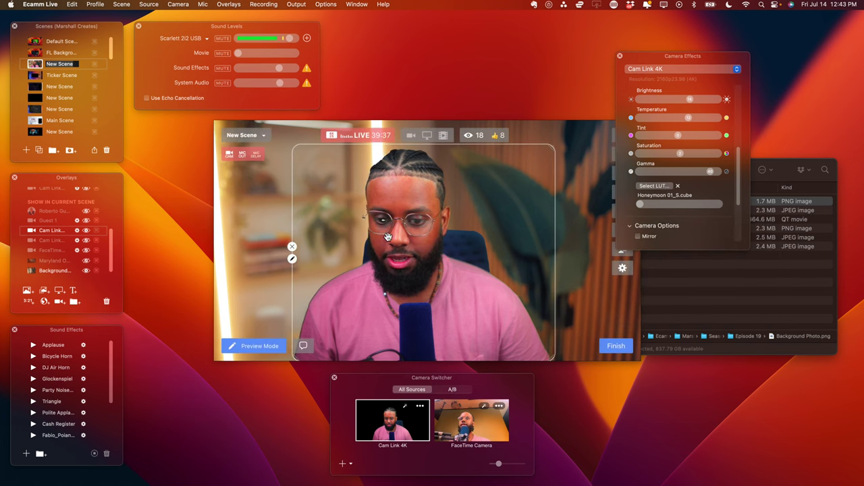
Toggle the green screen's Transparent option off and back on for the Cam Link 4K camera
{"action": "scroll", "coordinate": [686, 213], "scroll_direction": "down", "scroll_amount": 3}
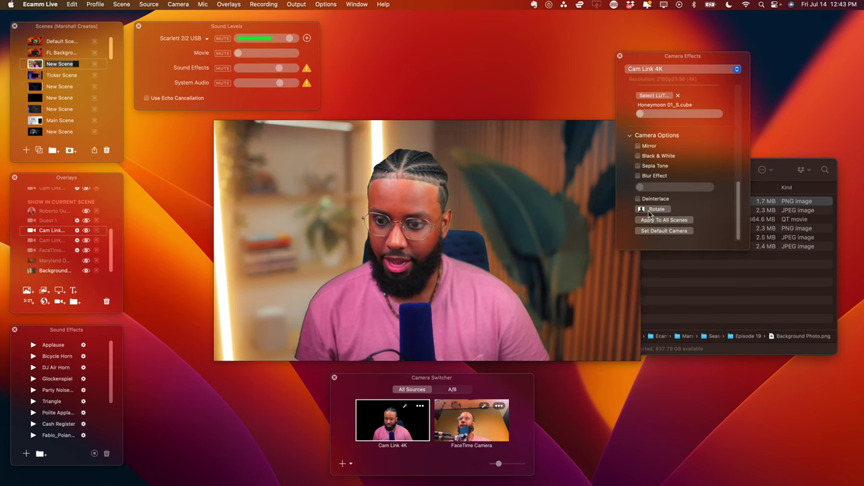
{"action": "scroll", "coordinate": [647, 194], "scroll_direction": "up", "scroll_amount": 5}
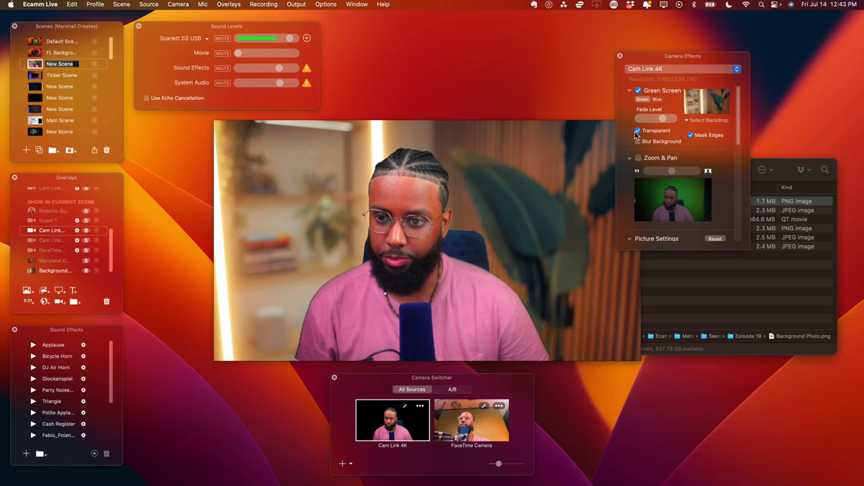
{"action": "left_click", "coordinate": [638, 131]}
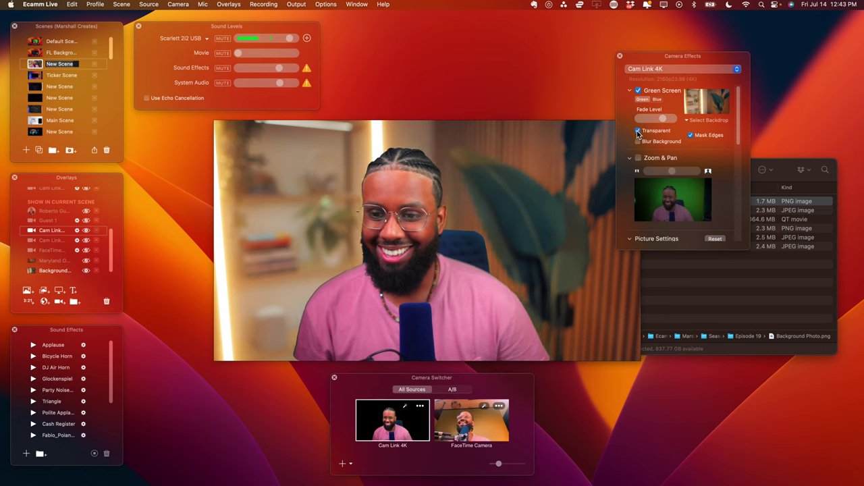
Try the Black & White effect on Cam Link 4K with green screen transparency off and on, and turn the effect off
{"action": "scroll", "coordinate": [634, 191], "scroll_direction": "down", "scroll_amount": 3}
{"action": "scroll", "coordinate": [634, 190], "scroll_direction": "down", "scroll_amount": 5}
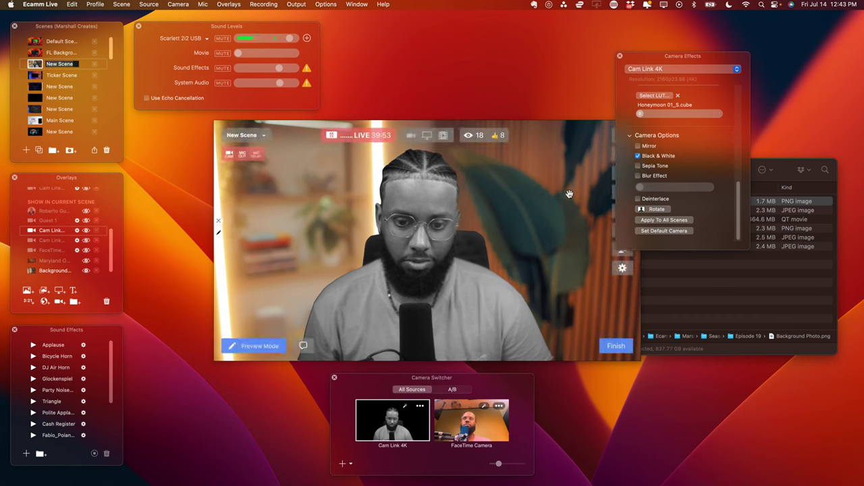
{"action": "scroll", "coordinate": [680, 156], "scroll_direction": "up", "scroll_amount": 5}
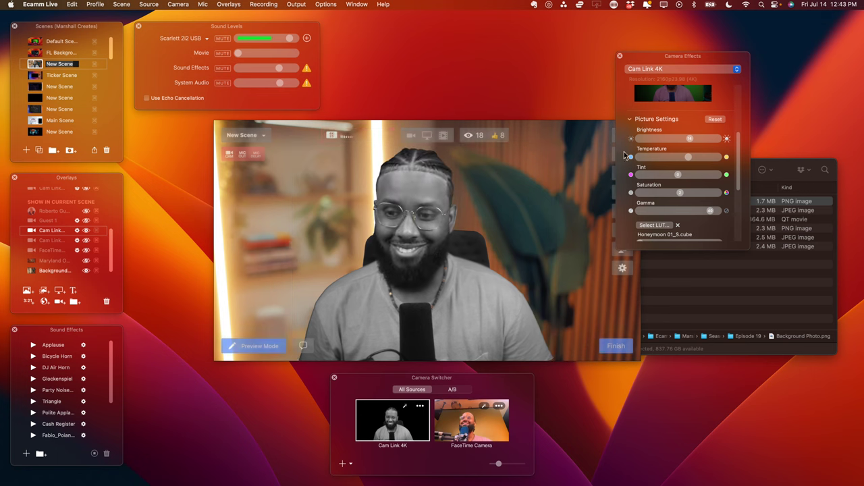
{"action": "scroll", "coordinate": [675, 176], "scroll_direction": "up", "scroll_amount": 5}
{"action": "left_click", "coordinate": [638, 132]}
{"action": "left_click", "coordinate": [637, 132]}
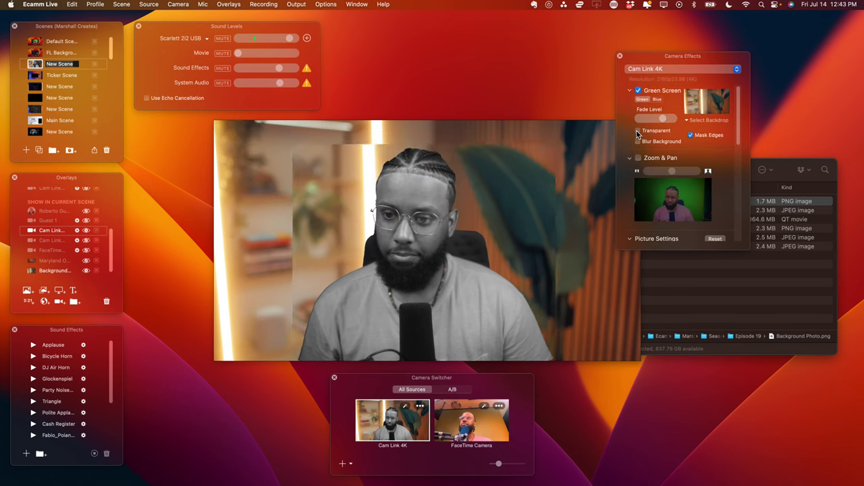
{"action": "left_click", "coordinate": [638, 131]}
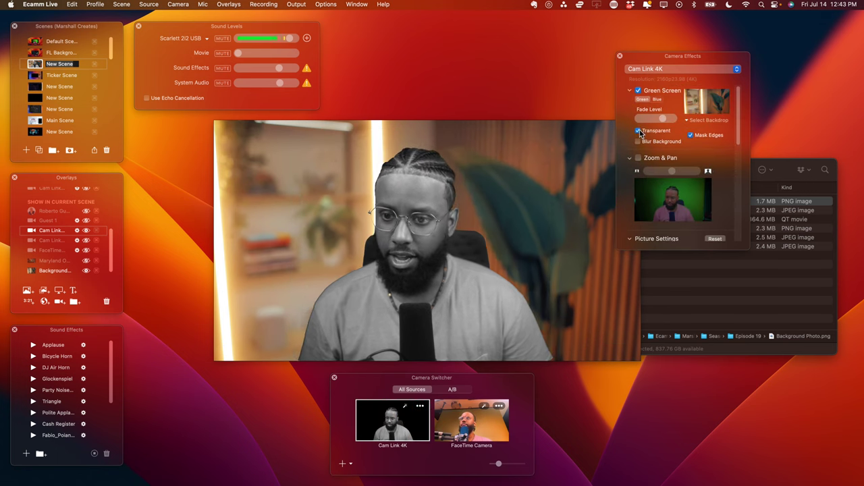
{"action": "scroll", "coordinate": [643, 91], "scroll_direction": "down", "scroll_amount": 10}
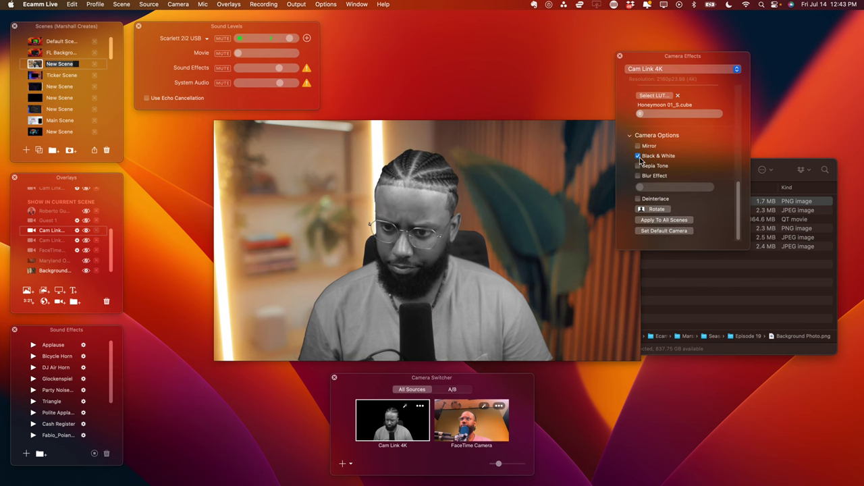
Show the Comments & Reactions window, make it taller and review the latest viewer comments
{"action": "mouse_move", "coordinate": [317, 264]}
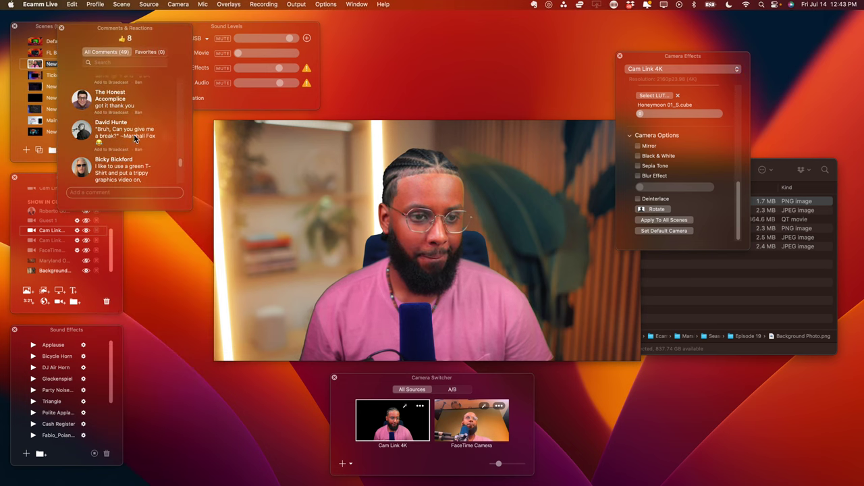
{"action": "left_click_drag", "start_coordinate": [131, 211], "coordinate": [140, 405]}
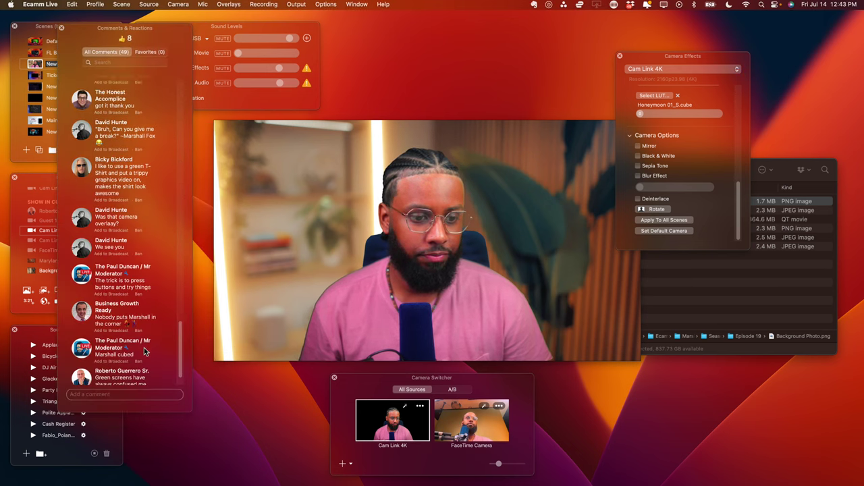
{"action": "scroll", "coordinate": [145, 353], "scroll_direction": "down", "scroll_amount": 3}
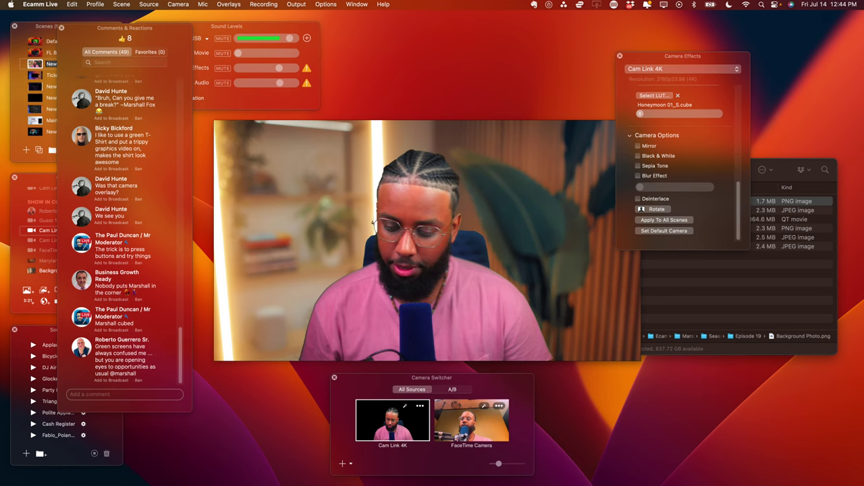
Switch to Safari, open ecamm.tv/creatorcamp in place of the YouTube channel page, and move the browser window clear of the comments list
{"action": "key", "text": "super+Tab"}
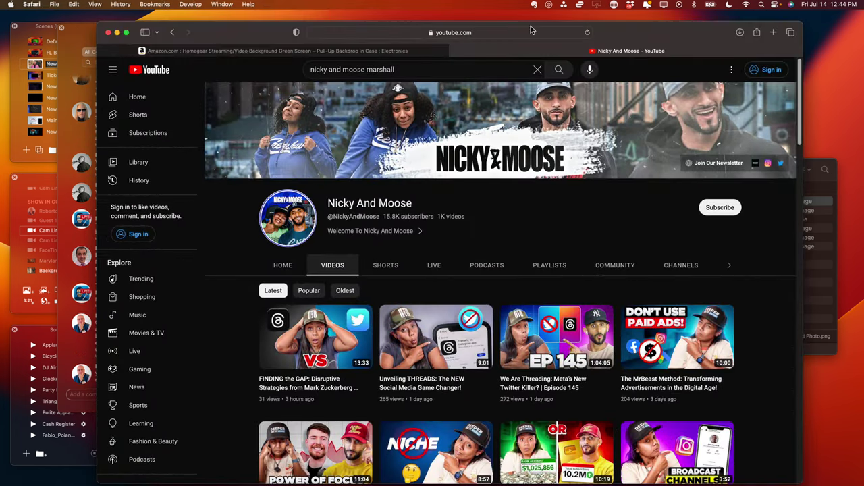
{"action": "left_click", "coordinate": [499, 32]}
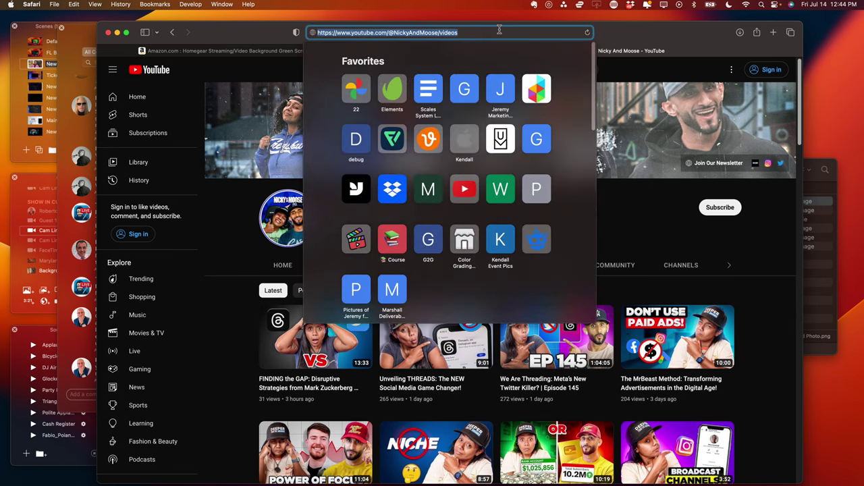
{"action": "type", "text": "ecamm.tv"}
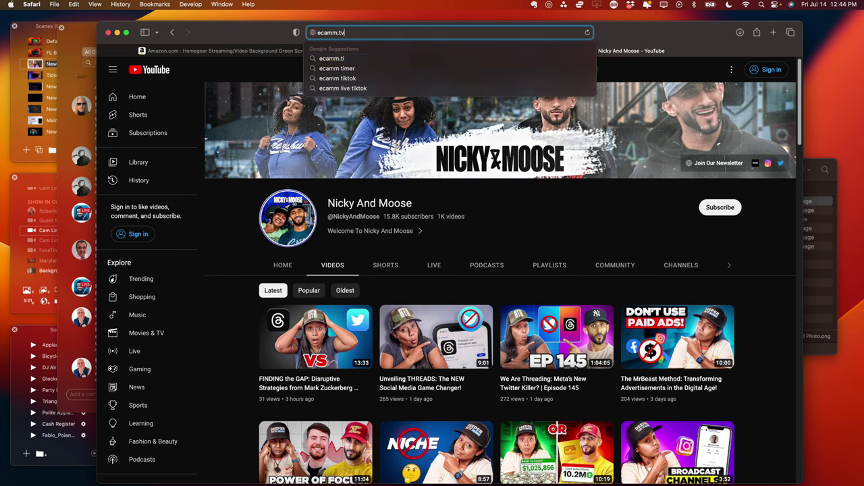
{"action": "type", "text": "/creatorcamp"}
{"action": "key", "text": "Return"}
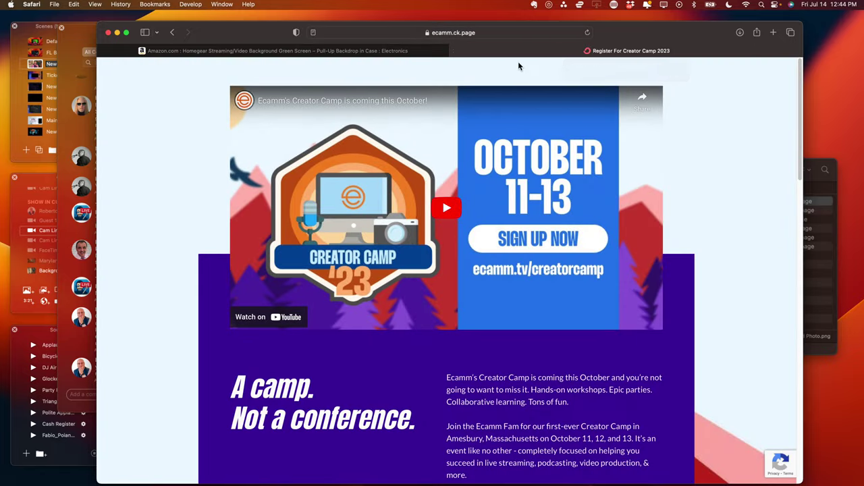
{"action": "left_click", "coordinate": [126, 32]}
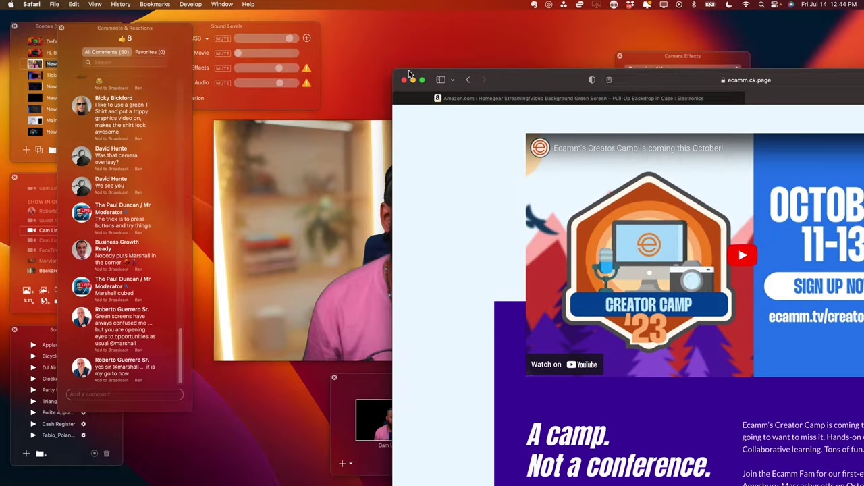
Add the newest viewer comment to the broadcast in Ecamm Live, and turn off Live Demo Mode
{"action": "left_click", "coordinate": [119, 381]}
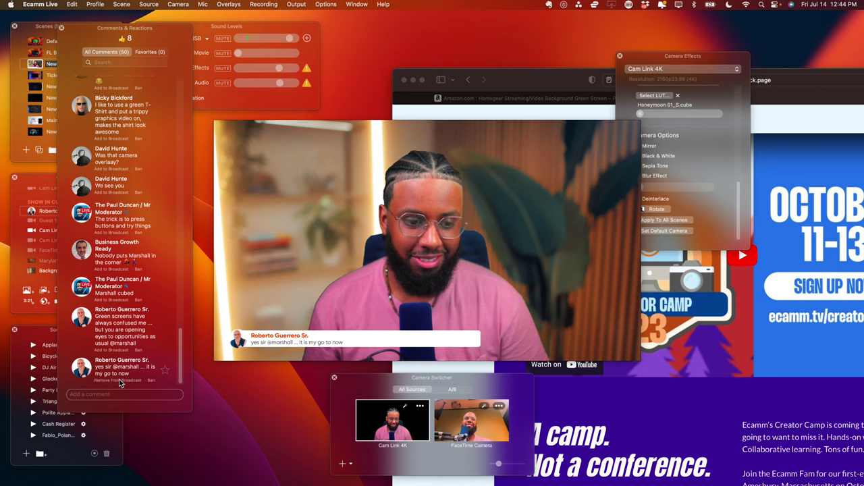
{"action": "left_click", "coordinate": [333, 5]}
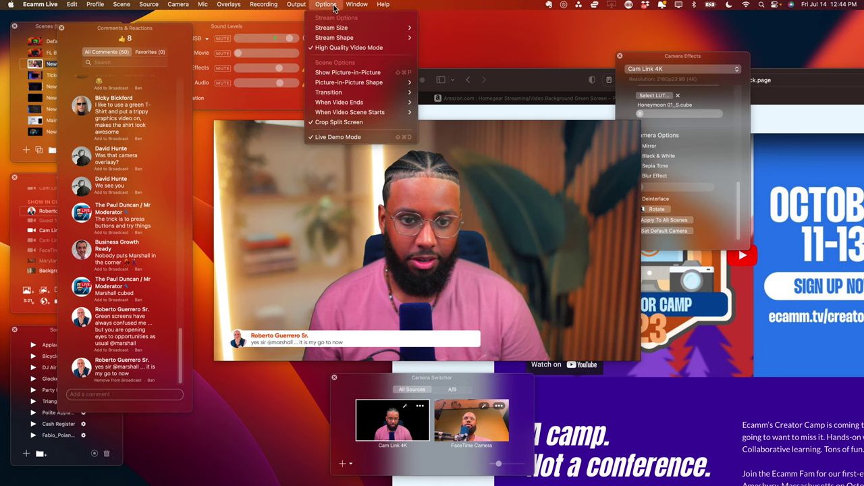
{"action": "left_click", "coordinate": [339, 137]}
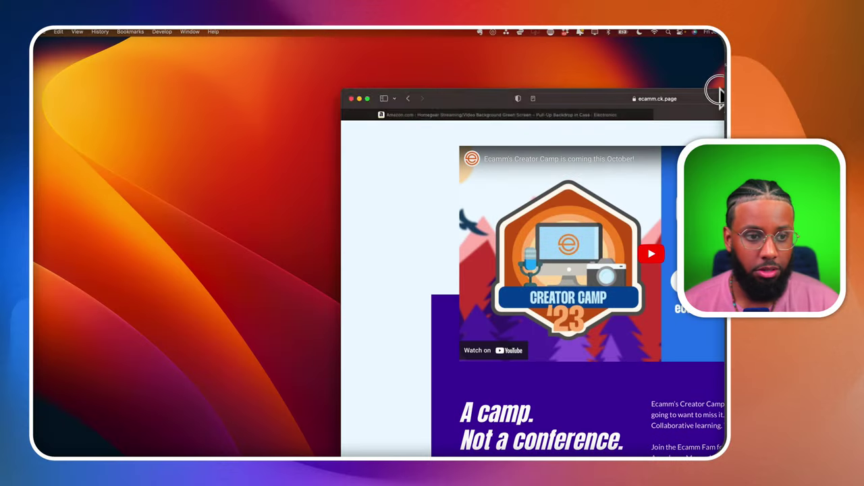
Bring the Creator Camp page fully into the shared screen area and review its workshops, pass offer and schedule
{"action": "left_click_drag", "start_coordinate": [718, 95], "coordinate": [421, 42]}
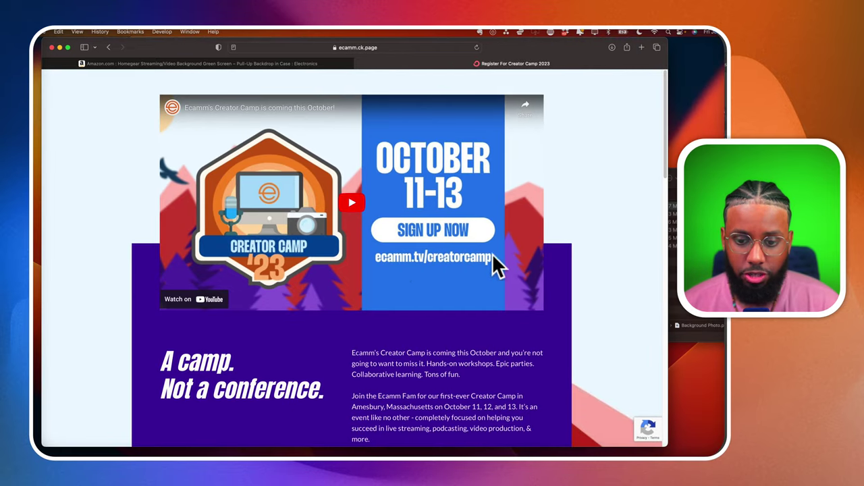
{"action": "scroll", "coordinate": [399, 230], "scroll_direction": "down", "scroll_amount": 10}
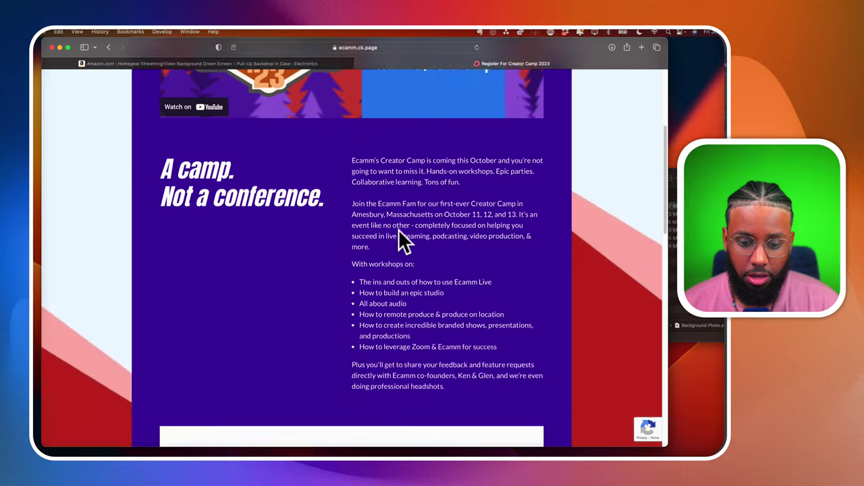
{"action": "scroll", "coordinate": [398, 229], "scroll_direction": "down", "scroll_amount": 7}
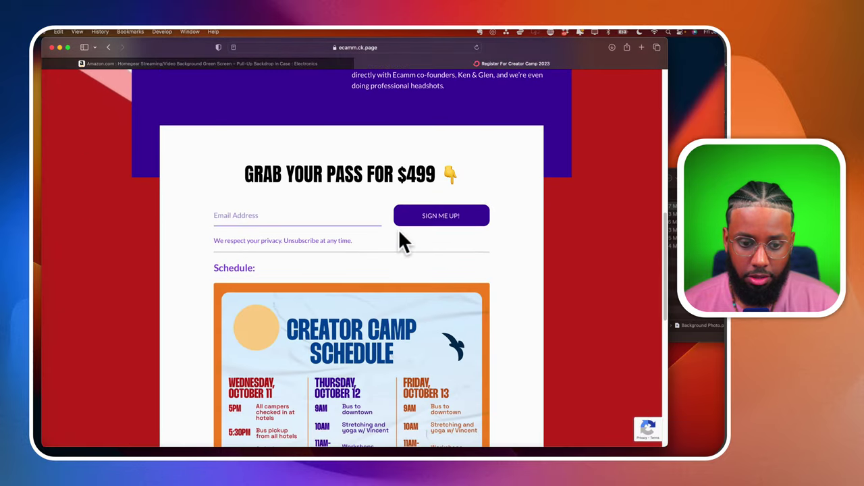
{"action": "scroll", "coordinate": [349, 227], "scroll_direction": "down", "scroll_amount": 13}
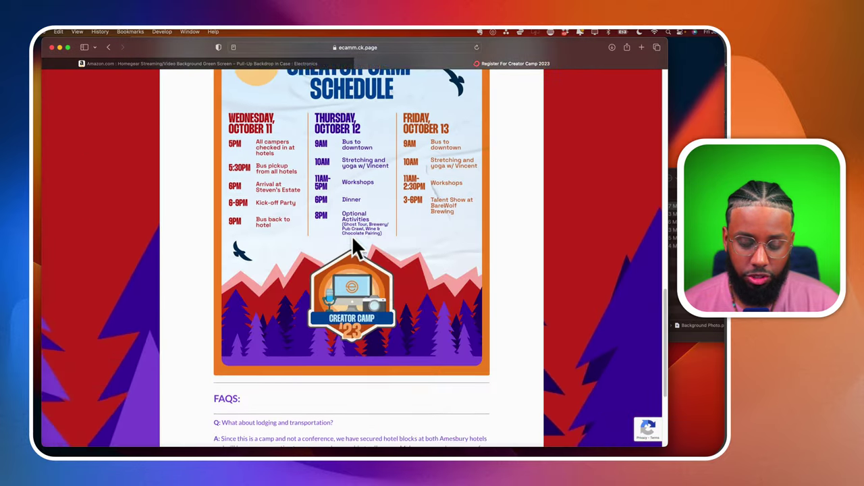
{"action": "scroll", "coordinate": [353, 238], "scroll_direction": "up", "scroll_amount": 20}
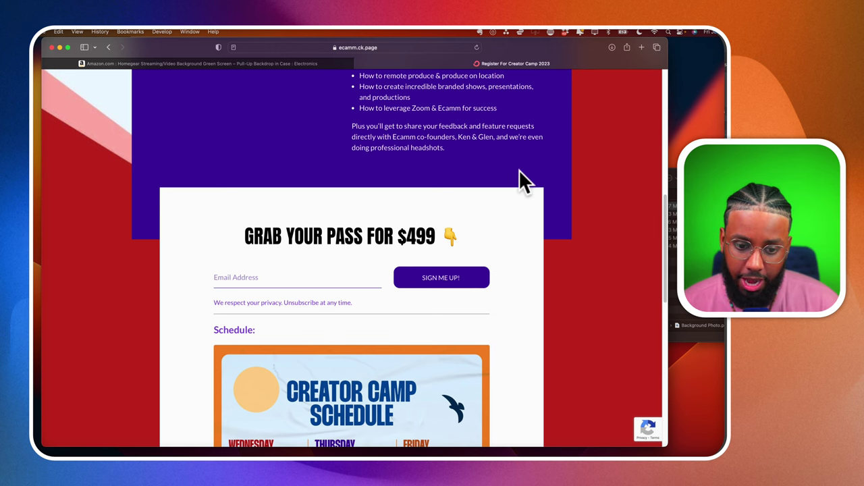
{"action": "scroll", "coordinate": [518, 170], "scroll_direction": "up", "scroll_amount": 10}
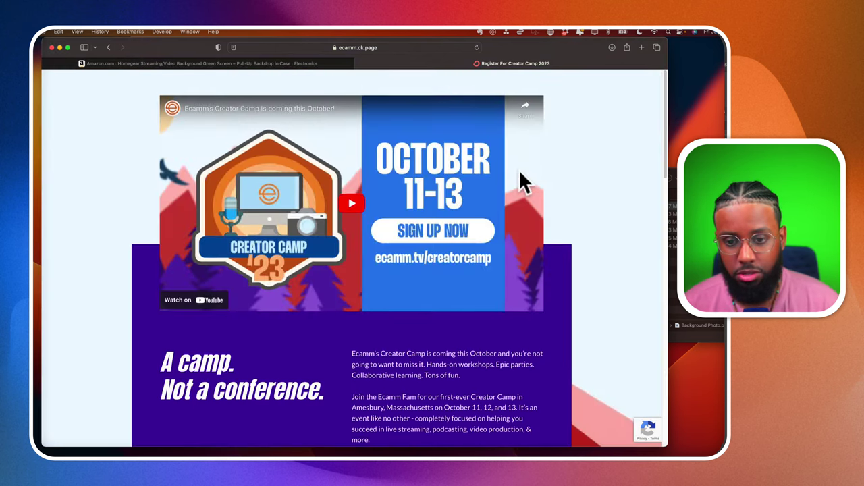
{"action": "scroll", "coordinate": [524, 184], "scroll_direction": "down", "scroll_amount": 2}
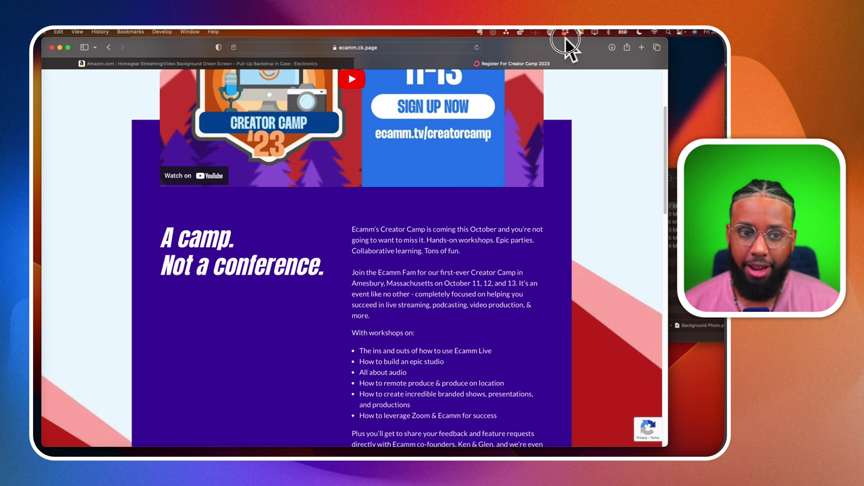
Shift and widen the browser window, and go through the Creator Camp schedule again before returning to the page's opening video
{"action": "left_click_drag", "start_coordinate": [564, 38], "coordinate": [540, 40]}
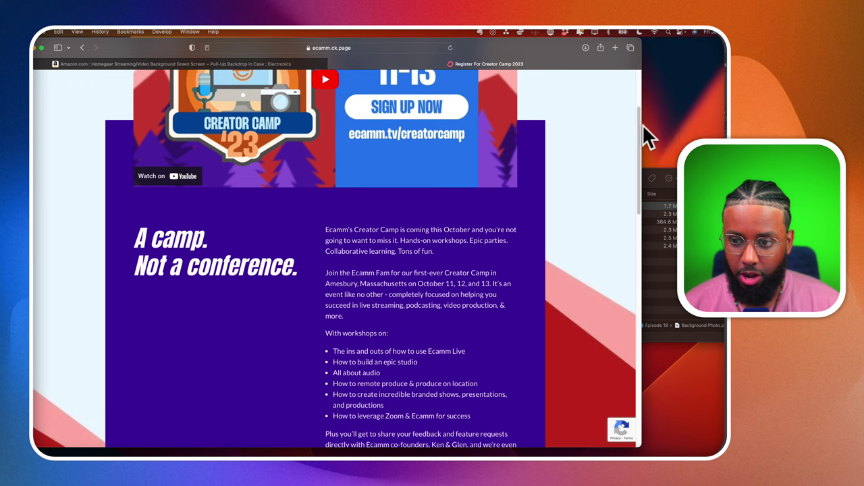
{"action": "left_click_drag", "start_coordinate": [641, 128], "coordinate": [686, 128]}
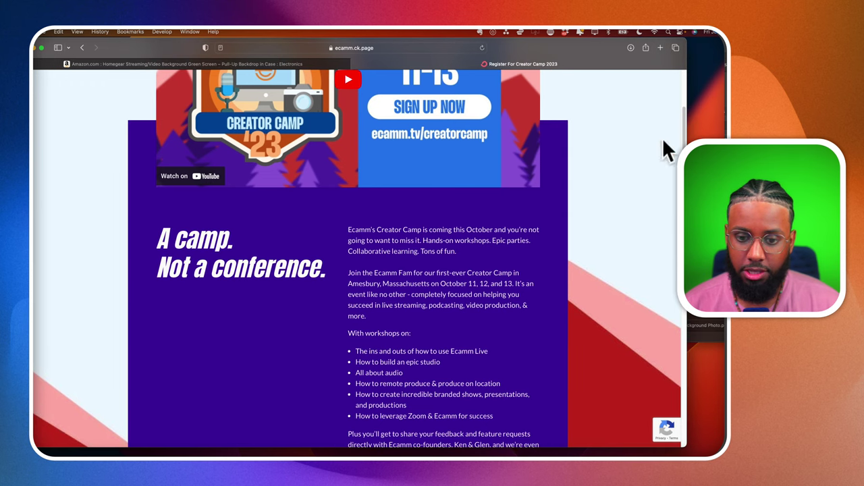
{"action": "scroll", "coordinate": [524, 257], "scroll_direction": "down", "scroll_amount": 5}
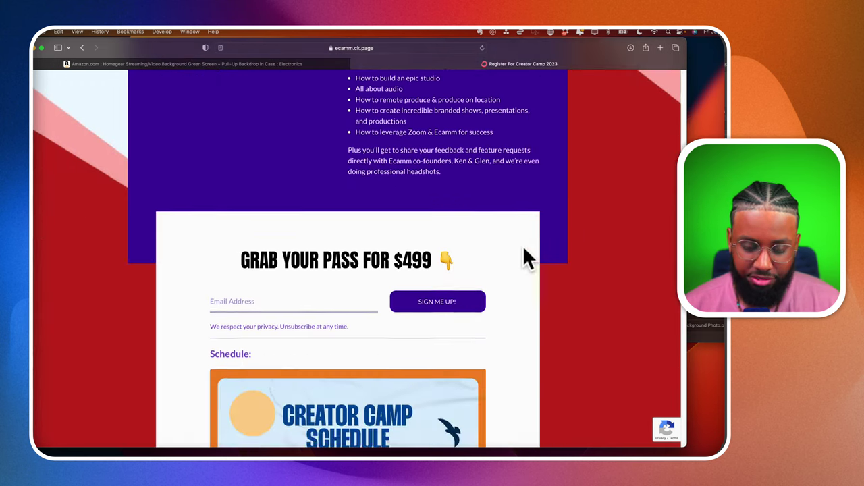
{"action": "scroll", "coordinate": [524, 247], "scroll_direction": "down", "scroll_amount": 5}
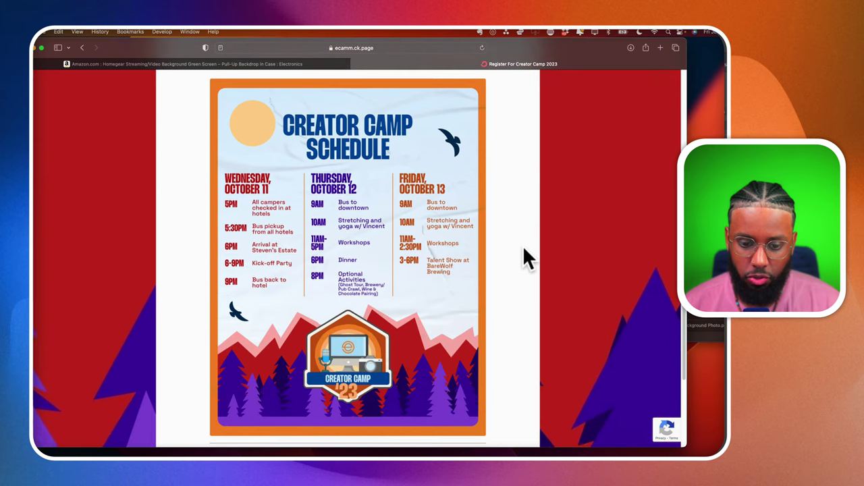
{"action": "scroll", "coordinate": [524, 257], "scroll_direction": "down", "scroll_amount": 2}
{"action": "scroll", "coordinate": [523, 257], "scroll_direction": "down", "scroll_amount": 1}
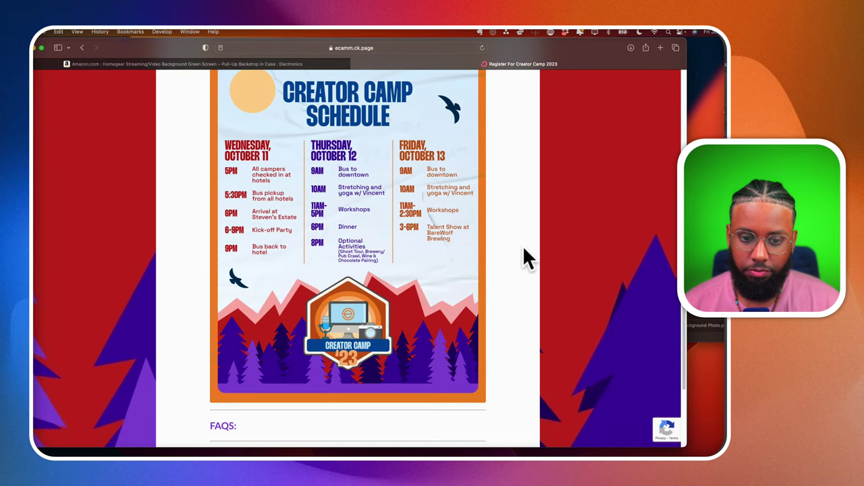
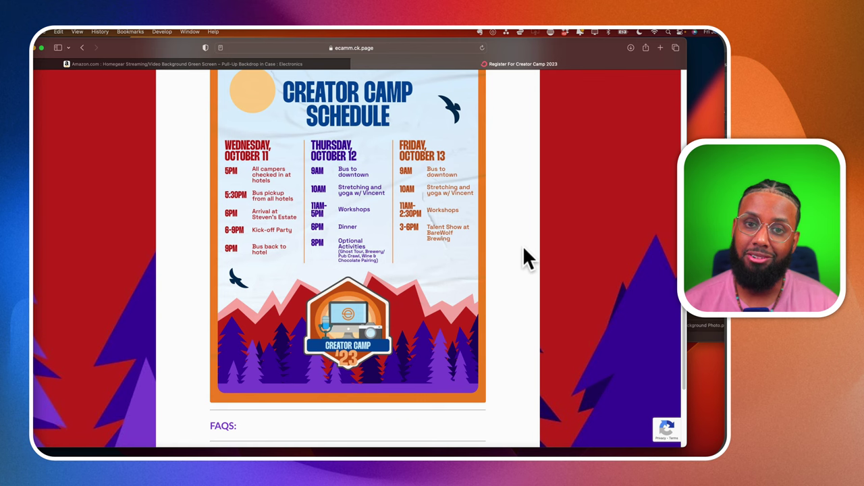
{"action": "scroll", "coordinate": [524, 249], "scroll_direction": "up", "scroll_amount": 10}
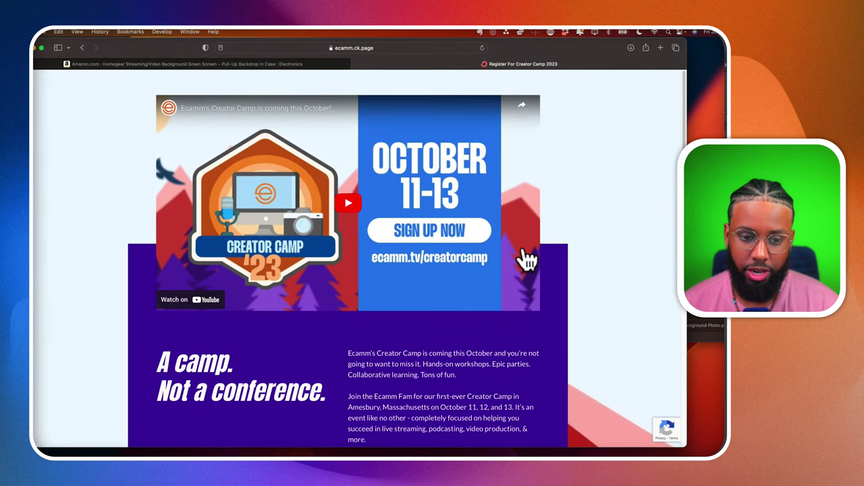
Reposition the browser window in the shared screen area and open ecamm.tv/giveaway23 in a new tab
{"action": "left_click", "coordinate": [35, 47]}
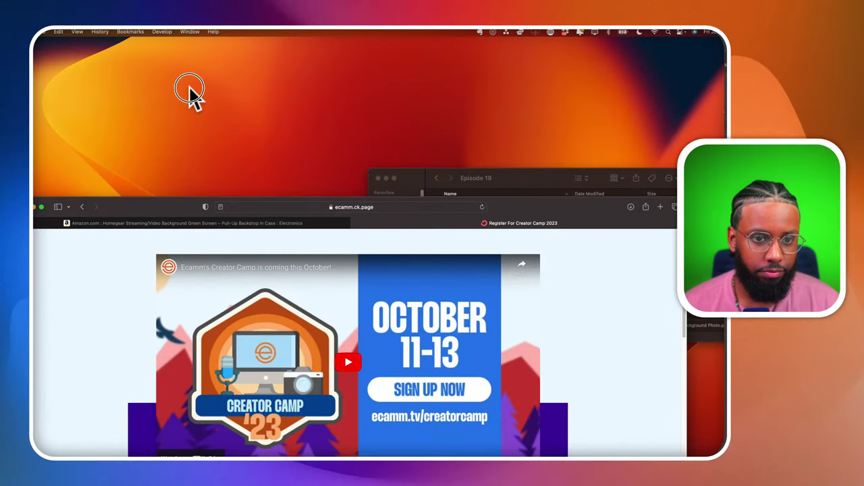
{"action": "left_click_drag", "start_coordinate": [163, 203], "coordinate": [174, 54]}
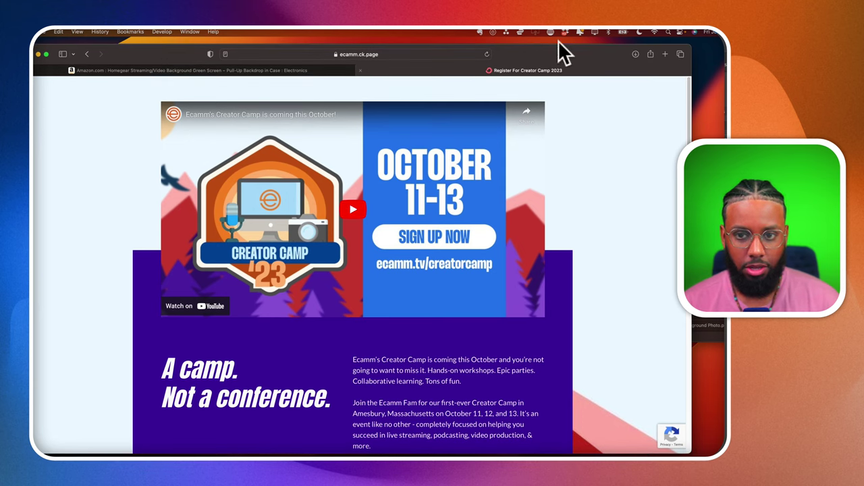
{"action": "left_click", "coordinate": [664, 53]}
{"action": "type", "text": "ecamm.tv/"}
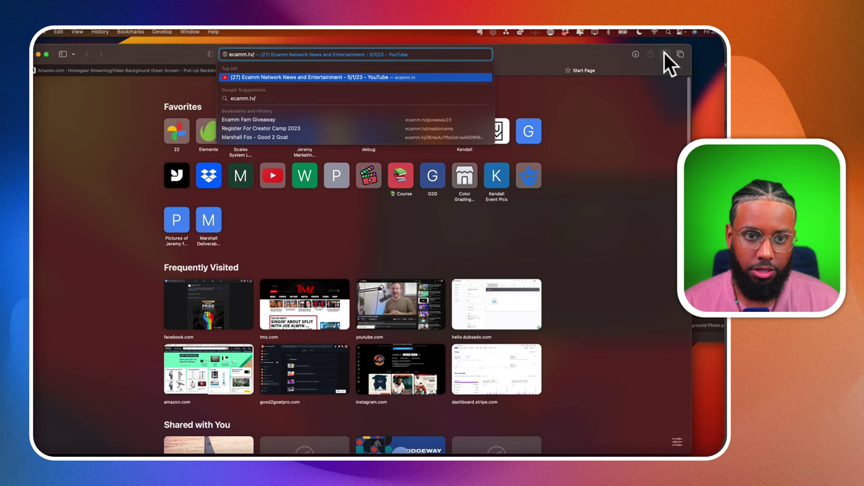
{"action": "type", "text": "giveaway23"}
{"action": "key", "text": "Return"}
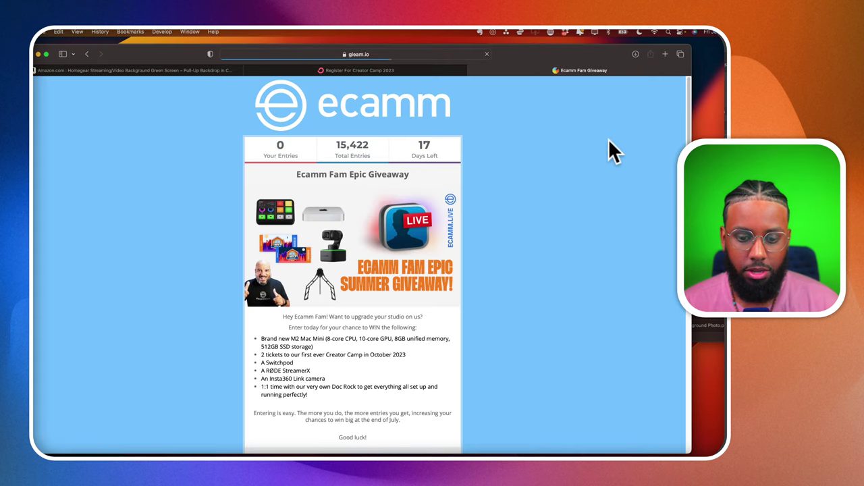
Expand the Enter The Secret Code option among the giveaway's ways to enter, and fill in the secret code
{"action": "scroll", "coordinate": [495, 282], "scroll_direction": "down", "scroll_amount": 1}
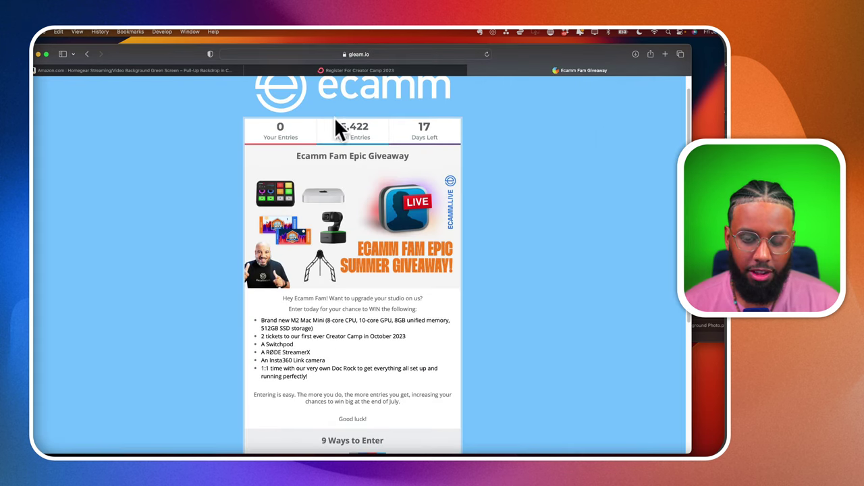
{"action": "scroll", "coordinate": [366, 153], "scroll_direction": "down", "scroll_amount": 5}
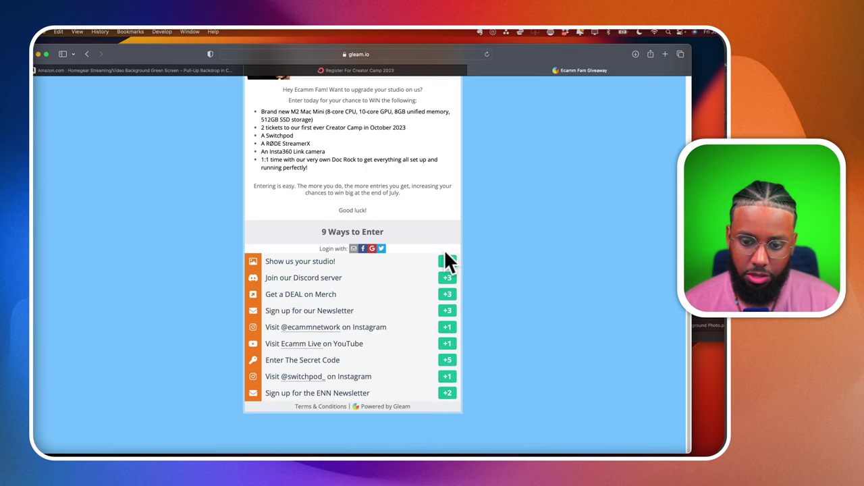
{"action": "left_click", "coordinate": [324, 364]}
{"action": "left_click", "coordinate": [335, 419]}
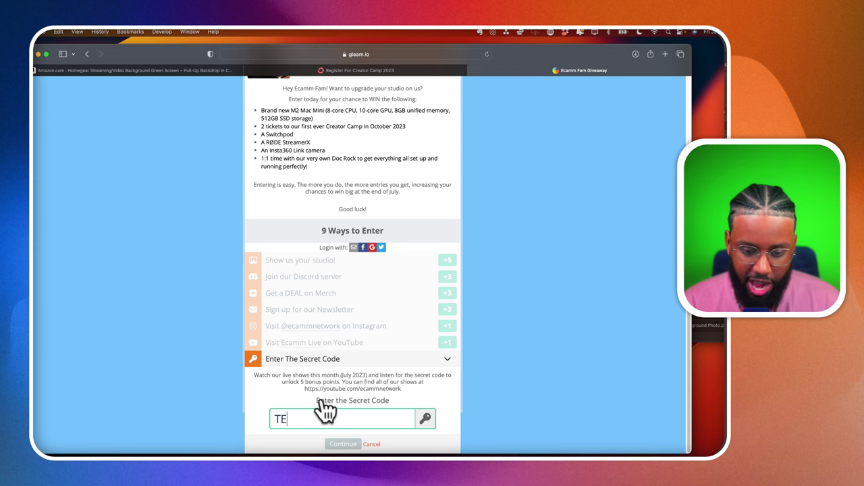
{"action": "type", "text": "MARSHALL"}
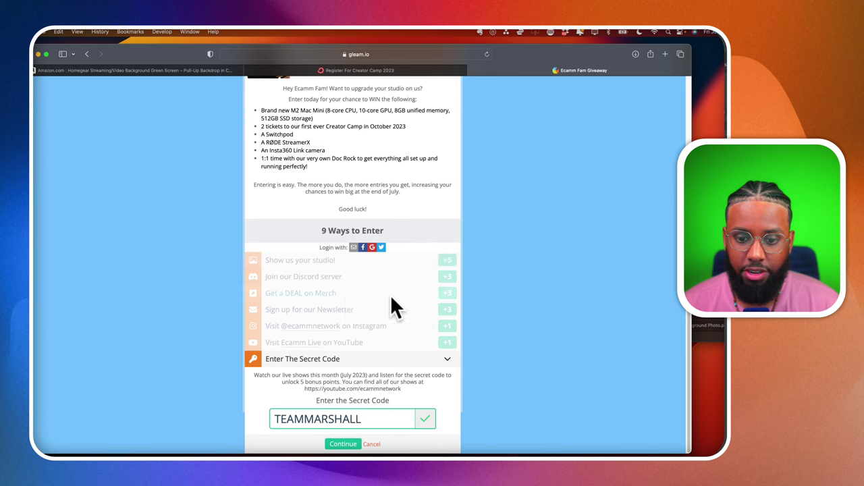
Review the giveaway's prize list and banner, nudging the browser window into view, and remove the browser window from the desktop
{"action": "scroll", "coordinate": [439, 291], "scroll_direction": "up", "scroll_amount": 4}
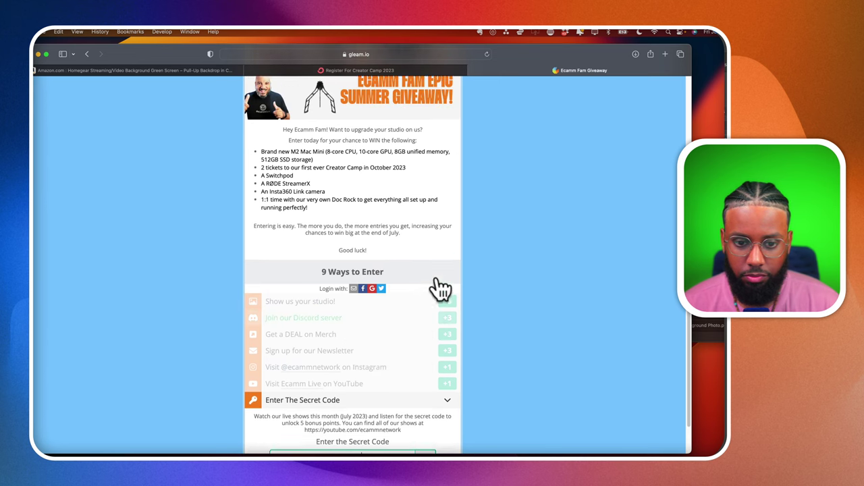
{"action": "scroll", "coordinate": [440, 289], "scroll_direction": "up", "scroll_amount": 1}
{"action": "scroll", "coordinate": [436, 275], "scroll_direction": "up", "scroll_amount": 3}
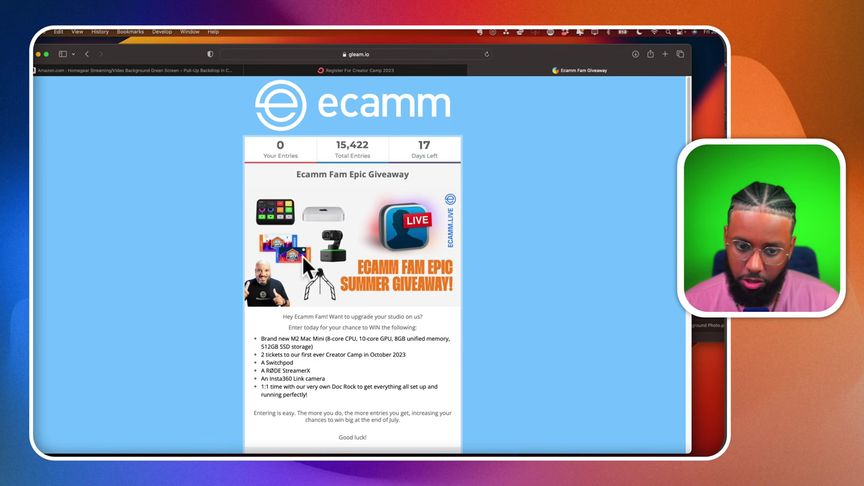
{"action": "scroll", "coordinate": [331, 287], "scroll_direction": "down", "scroll_amount": 3}
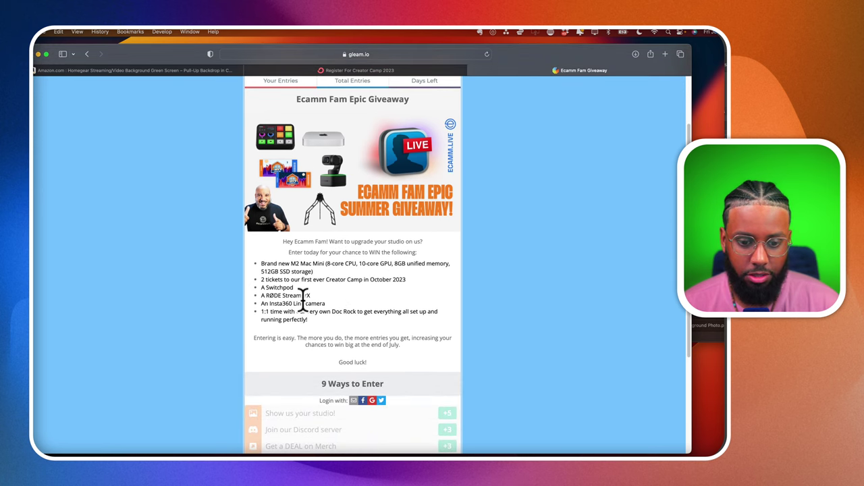
{"action": "left_click_drag", "start_coordinate": [131, 52], "coordinate": [120, 39]}
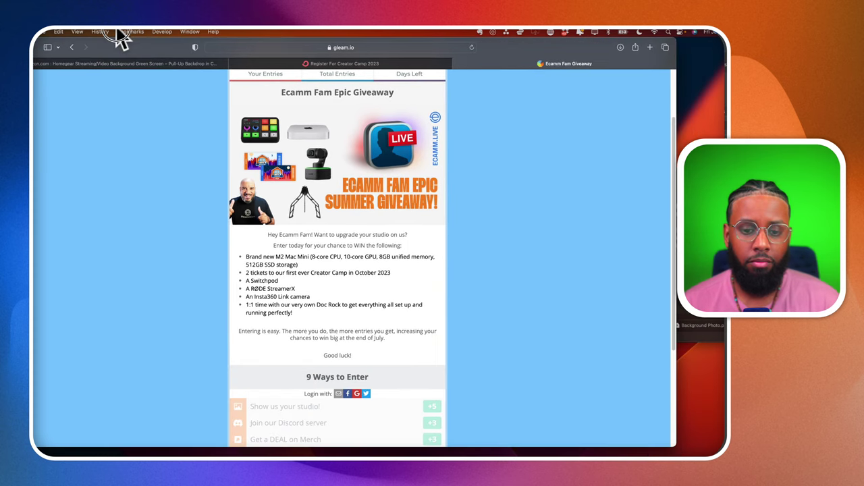
{"action": "scroll", "coordinate": [233, 139], "scroll_direction": "up", "scroll_amount": 3}
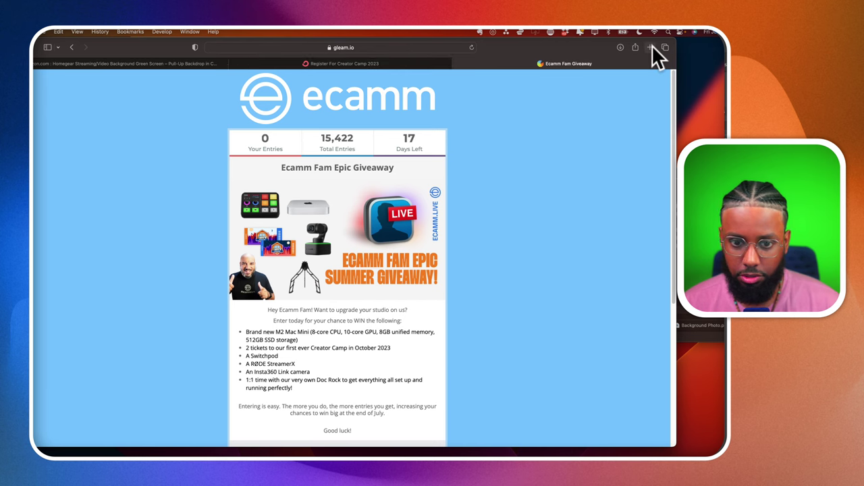
{"action": "left_click", "coordinate": [33, 46]}
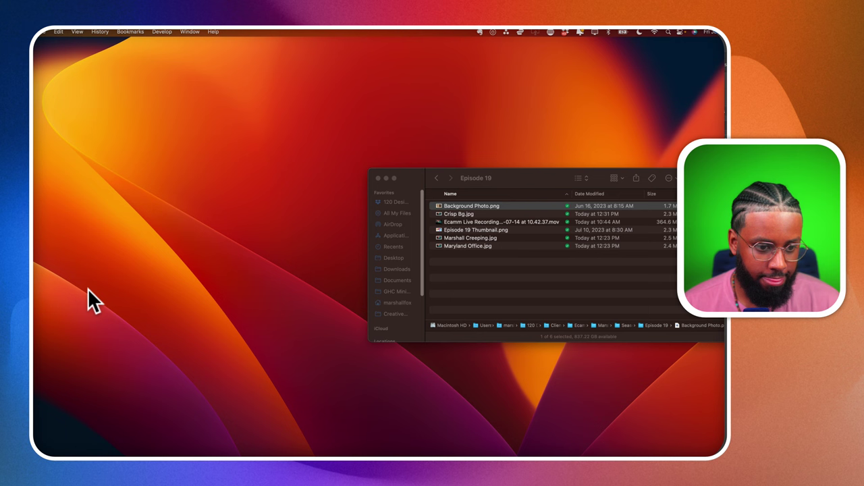